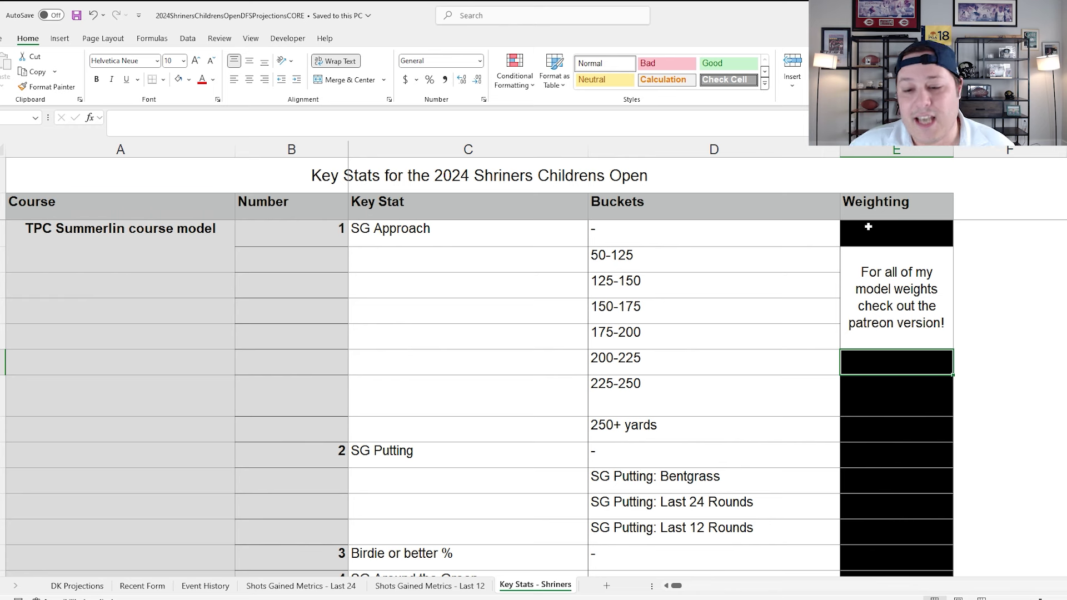
Step: Review the SG Approach yardage buckets and the model weights note on the Key Stats sheet
left_click_drag(457, 233, 715, 325)
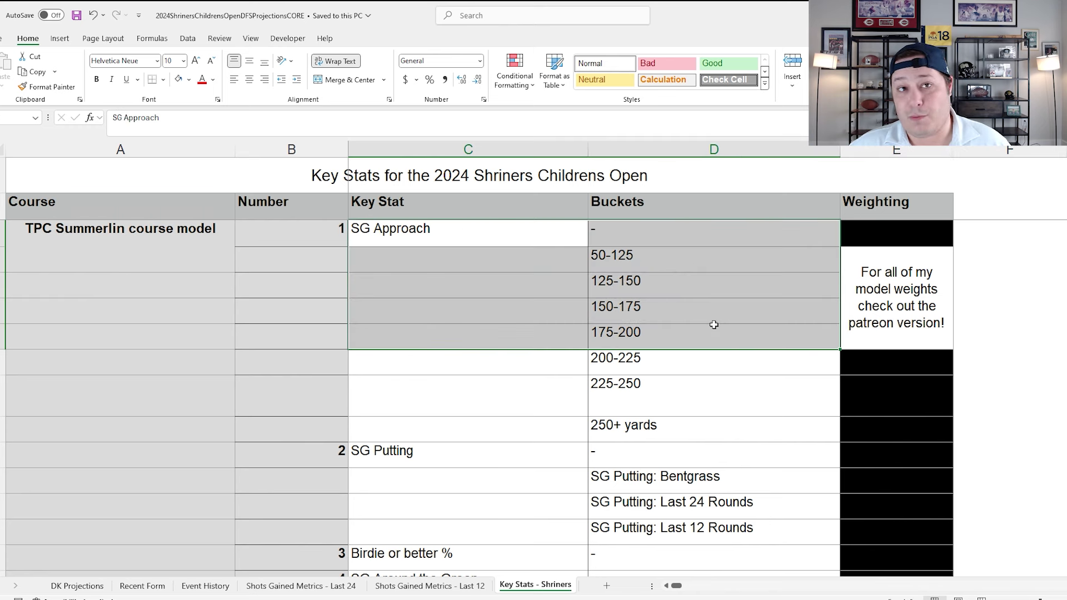
left_click(715, 324)
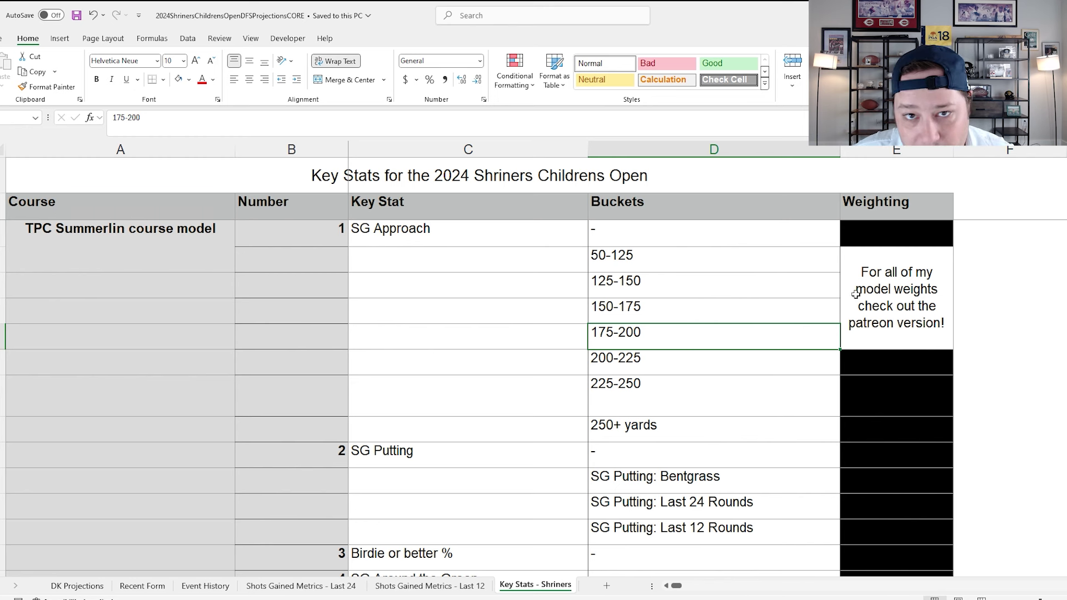
left_click(911, 260)
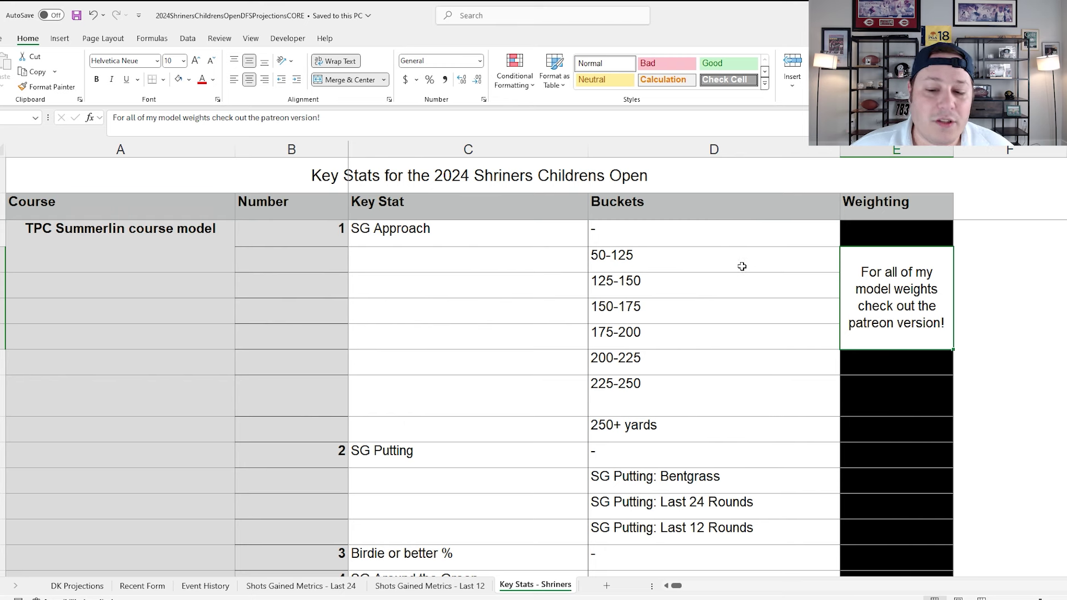
left_click(677, 334)
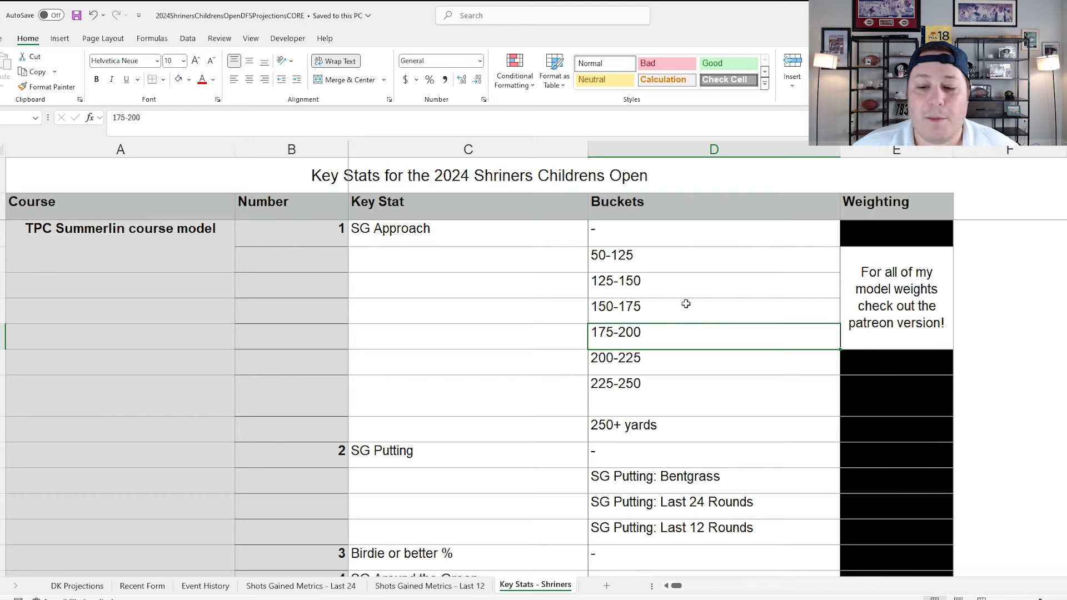
Step: Review the SG Putting buckets and the Birdie or better % row together with their weighting cells
scroll(695, 314, "down", 2)
left_click_drag(711, 322, 877, 371)
left_click(877, 367)
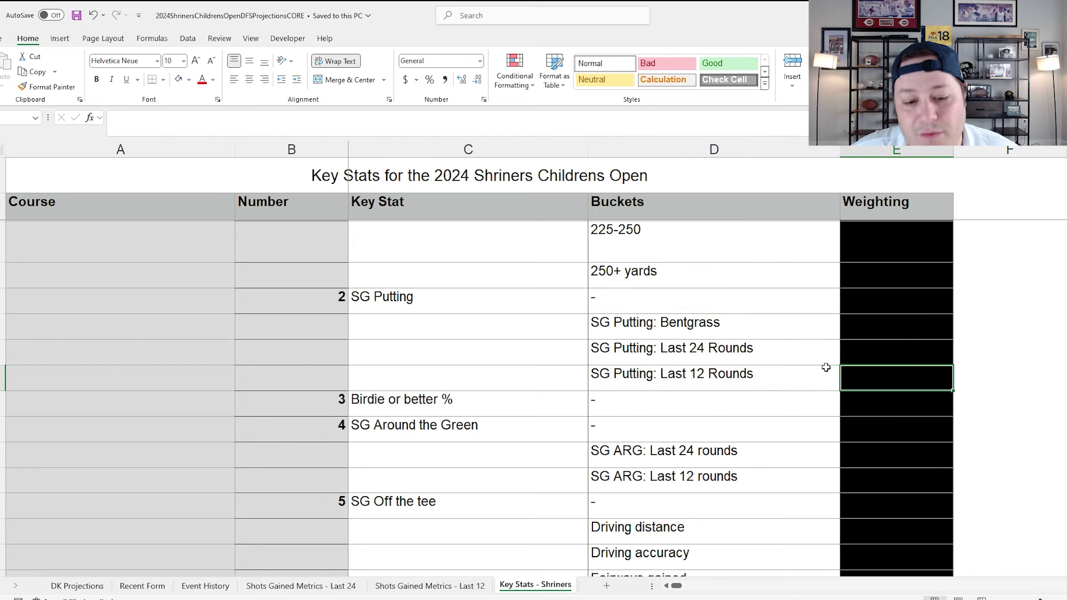
scroll(817, 364, "down", 1)
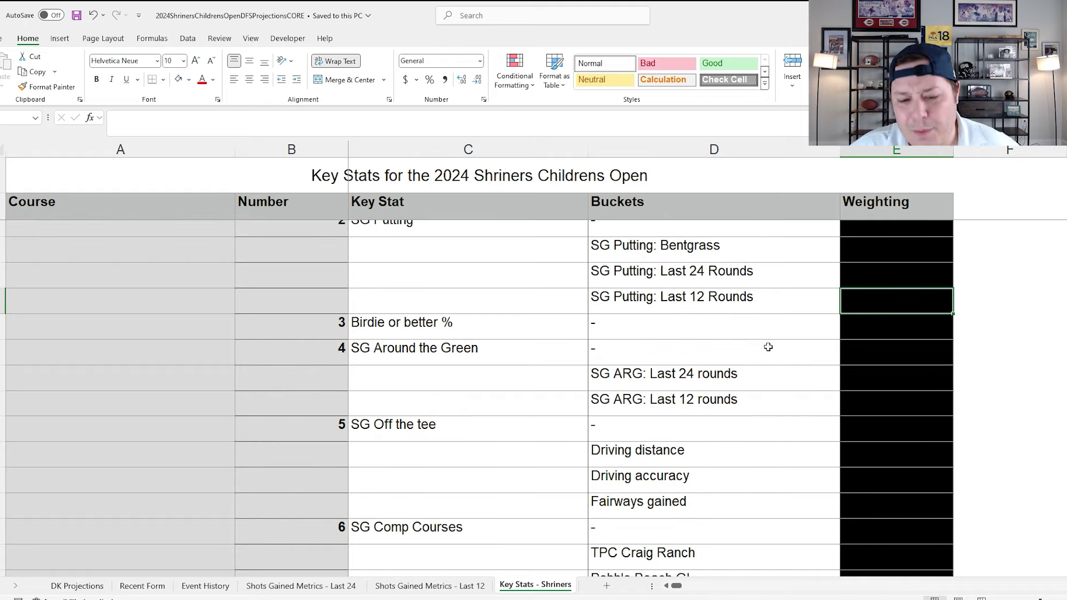
left_click_drag(891, 319, 543, 338)
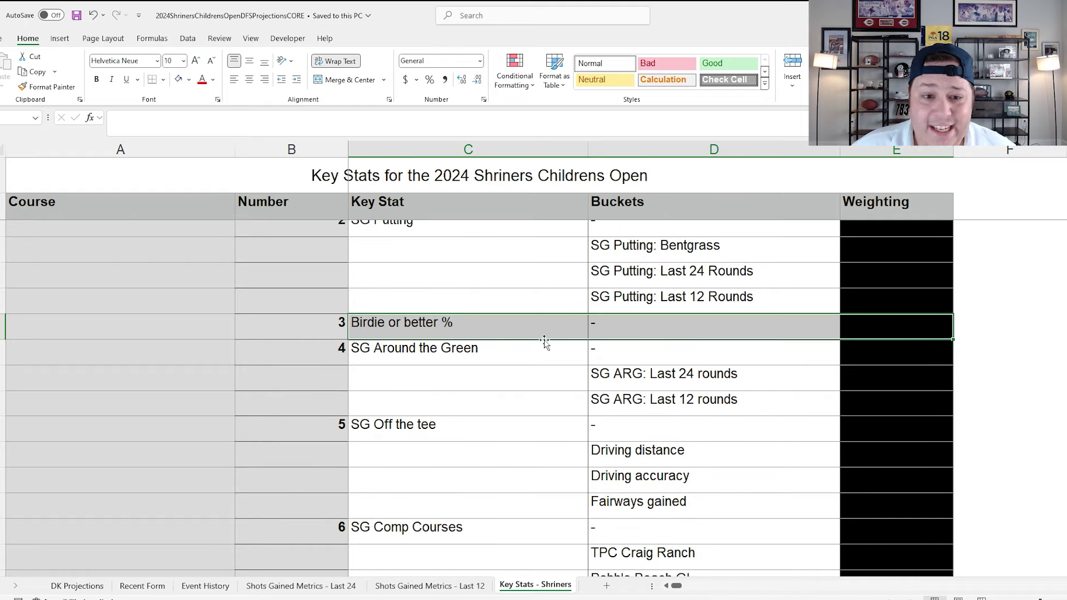
left_click(859, 326)
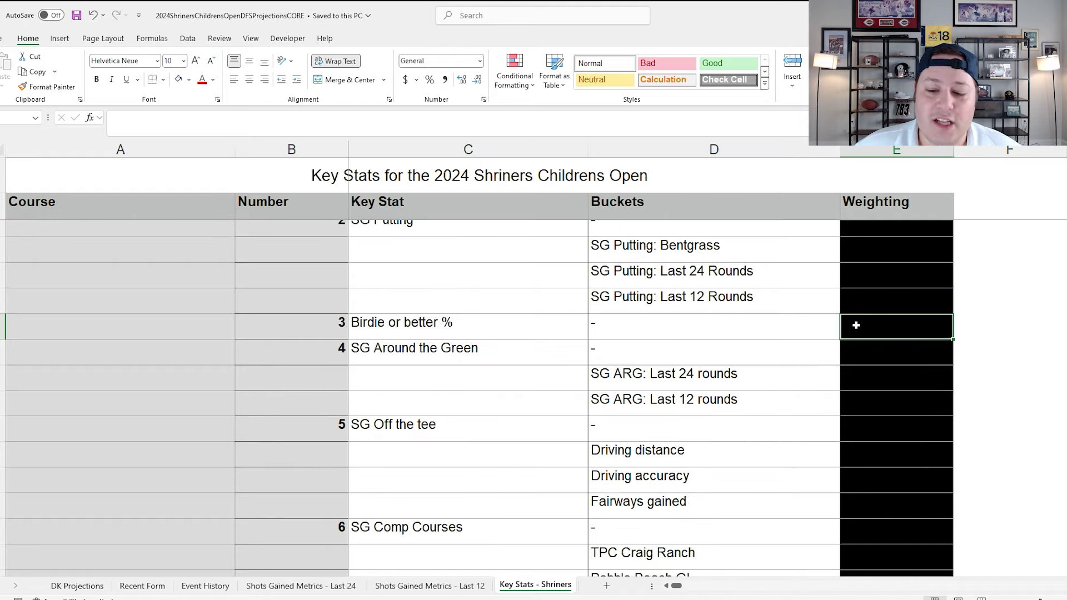
Step: Examine the SG Around the Green buckets and the SG Off the tee driving and fairways buckets with their weightings
scroll(810, 312, "down", 1)
left_click_drag(716, 311, 759, 330)
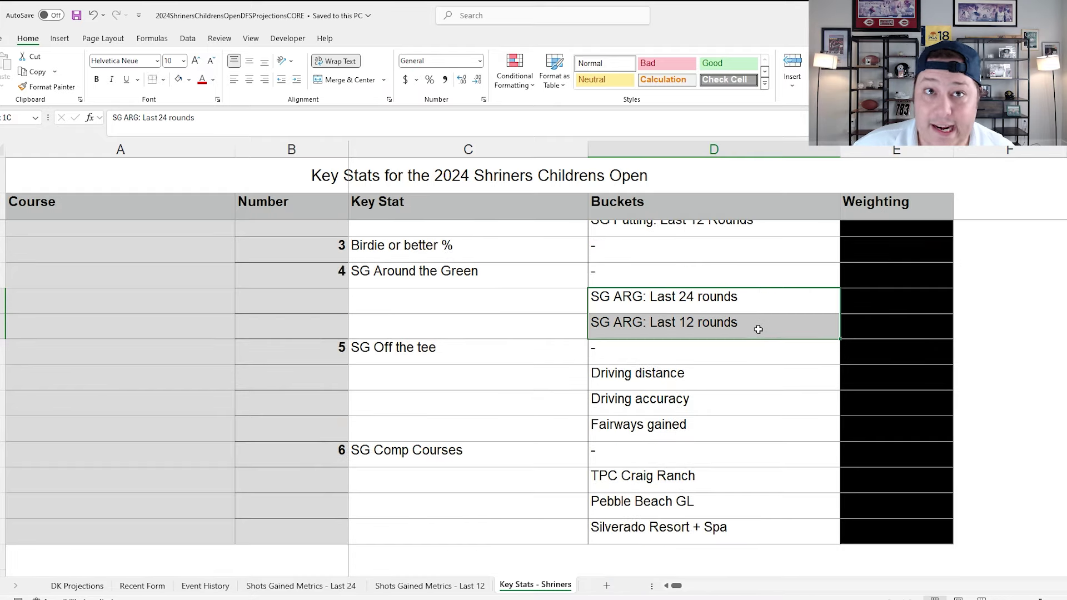
left_click(887, 303)
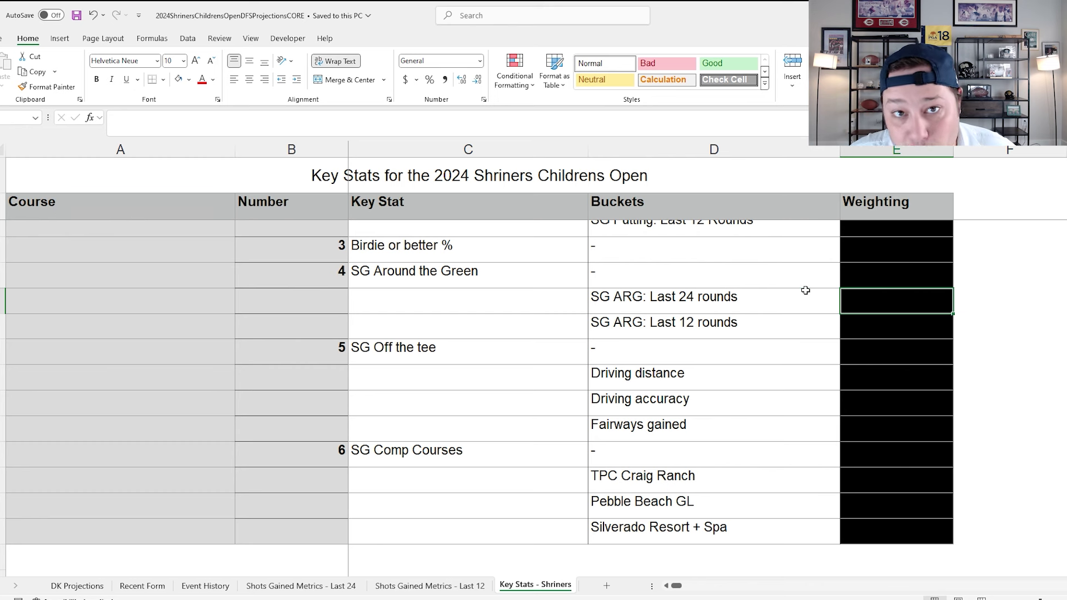
left_click_drag(805, 290, 916, 324)
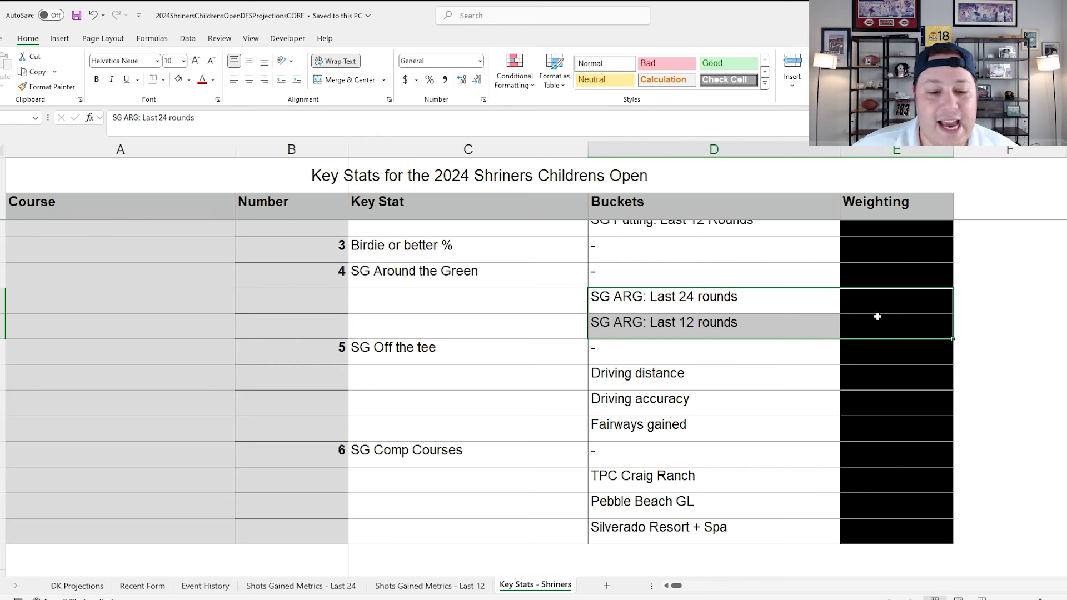
left_click_drag(730, 431, 898, 366)
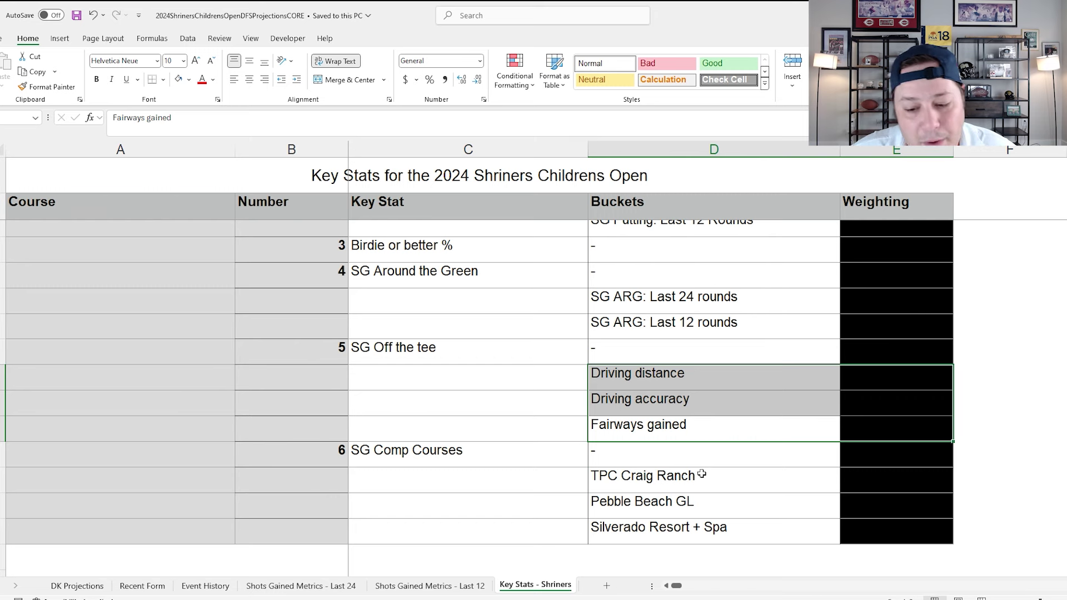
Step: Examine the SG Comp Courses entries: TPC Craig Ranch, Pebble Beach GL and Silverado Resort + Spa
left_click_drag(762, 479, 893, 539)
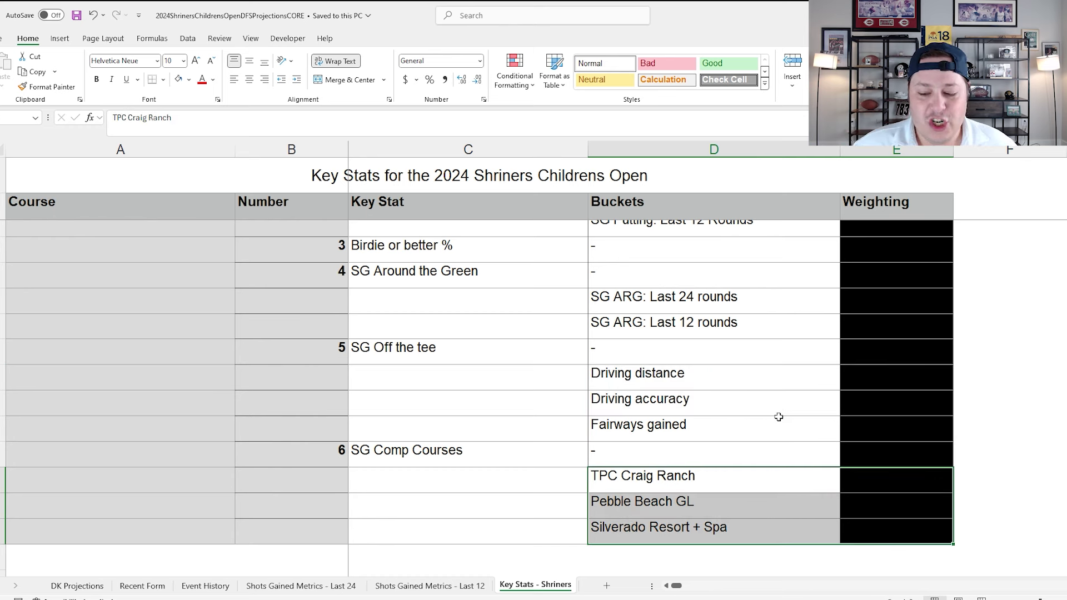
left_click(760, 508)
left_click_drag(760, 509, 893, 509)
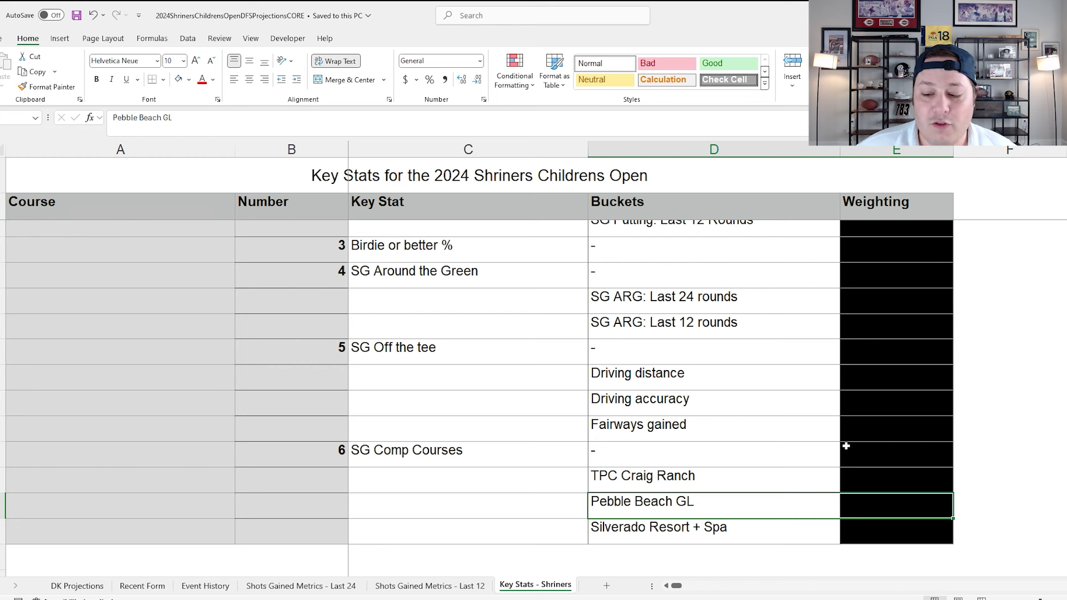
left_click_drag(729, 527, 887, 536)
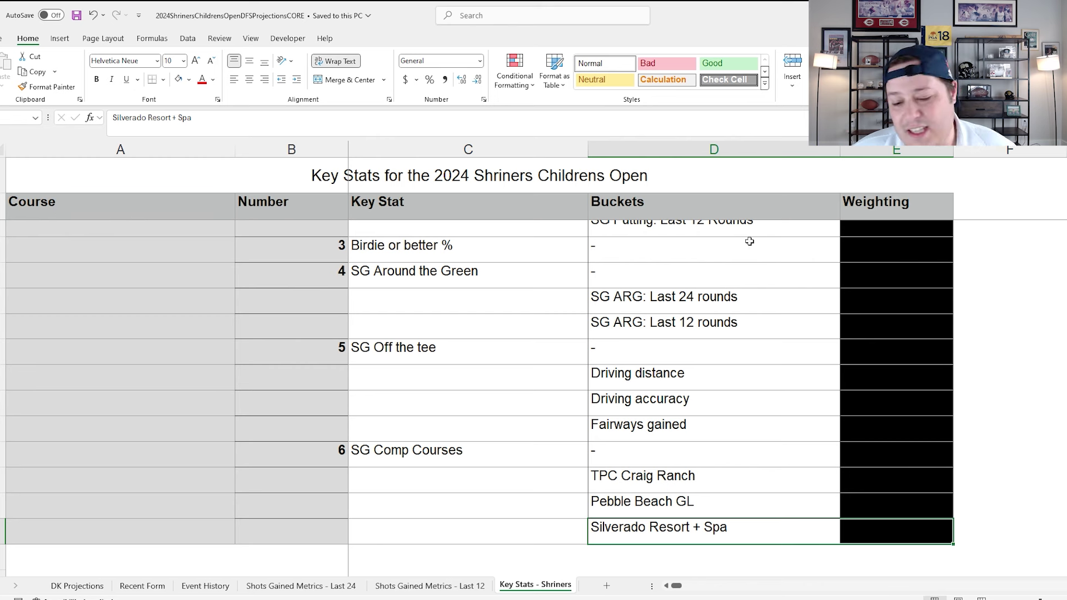
left_click_drag(776, 476, 910, 528)
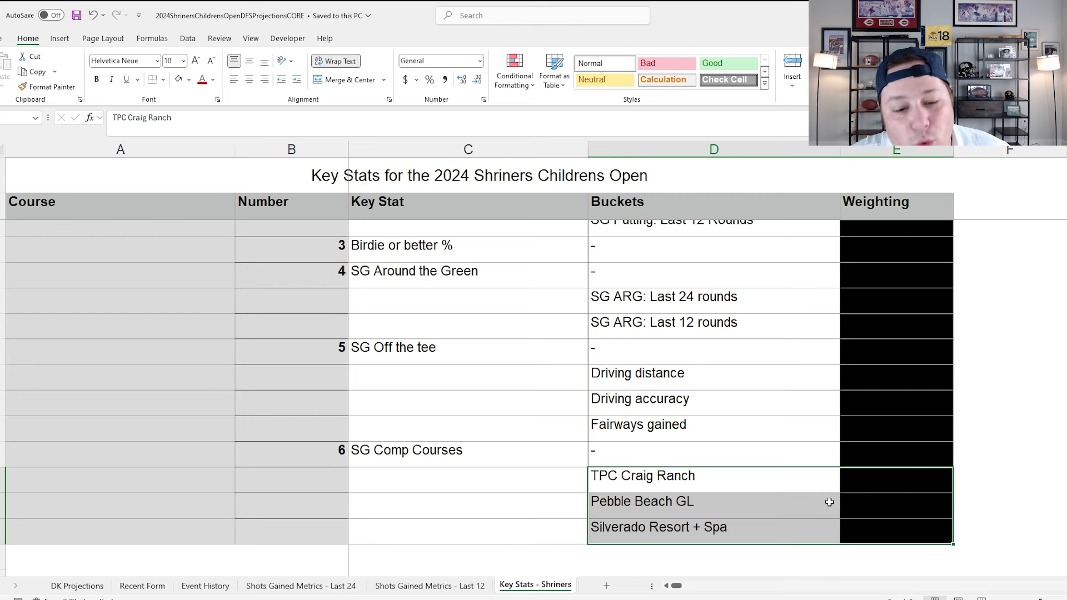
Step: Open the DK Projections sheet and examine Tom Kim's row, including the bentgrass putting and Thursday tee time wave cells
scroll(739, 478, "up", 4)
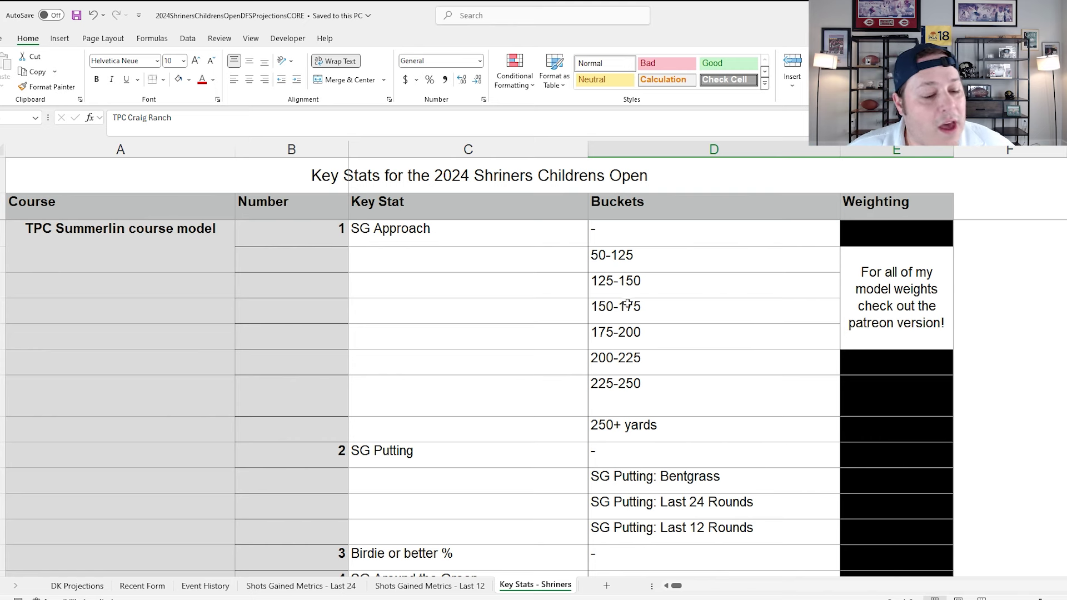
left_click(78, 589)
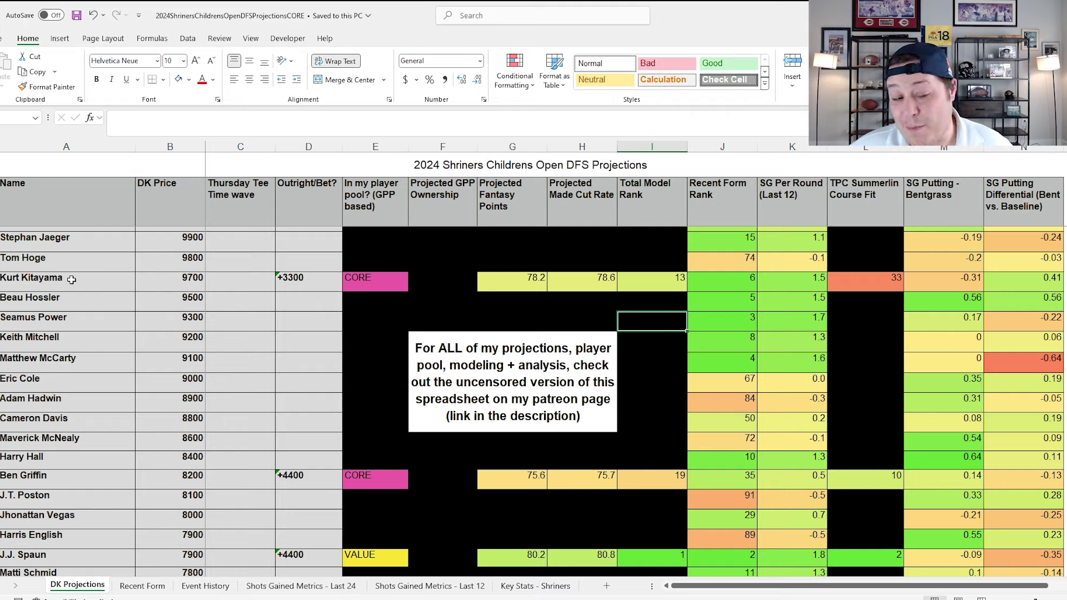
scroll(72, 280, "up", 1)
left_click(19, 235)
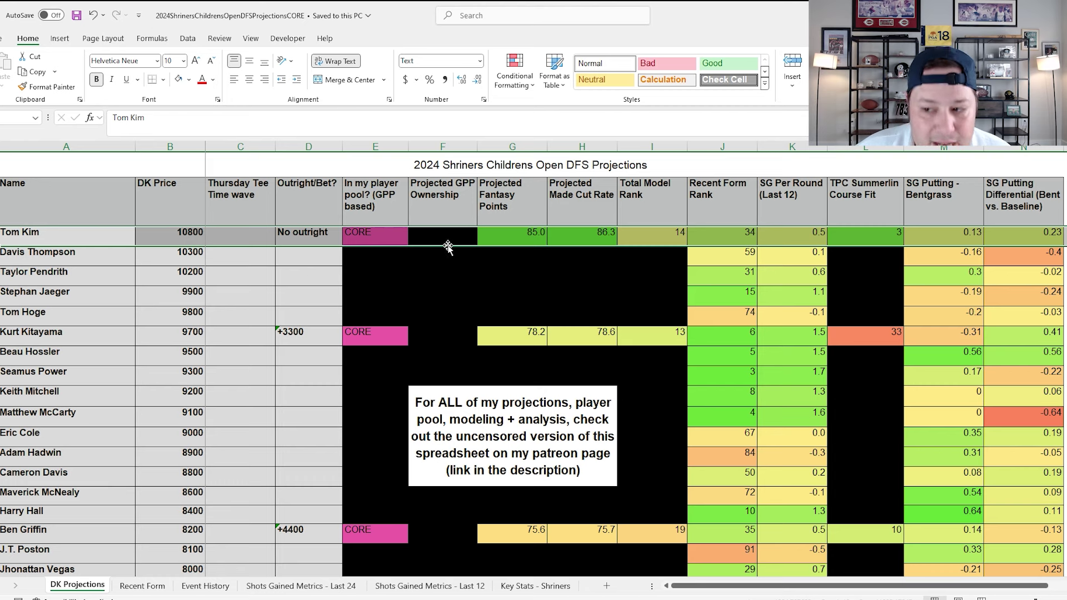
left_click(966, 243)
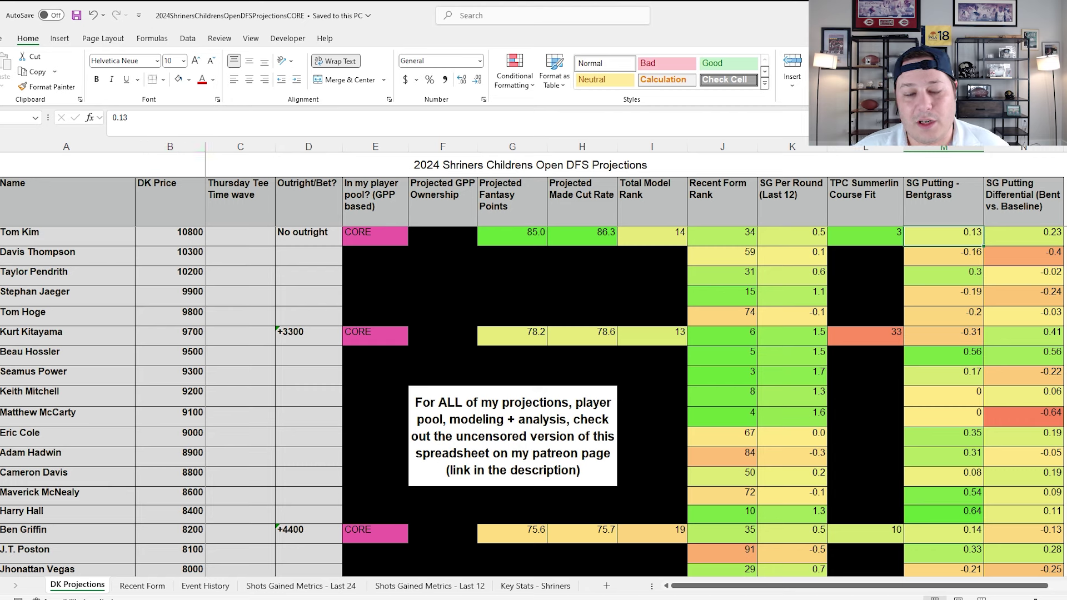
left_click(2, 236)
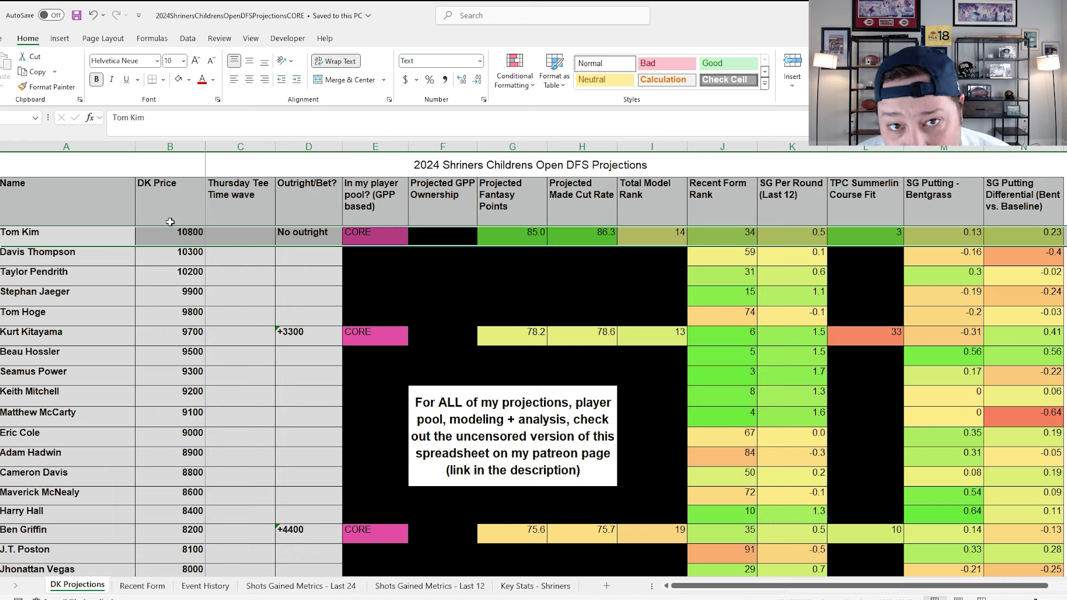
left_click(228, 230)
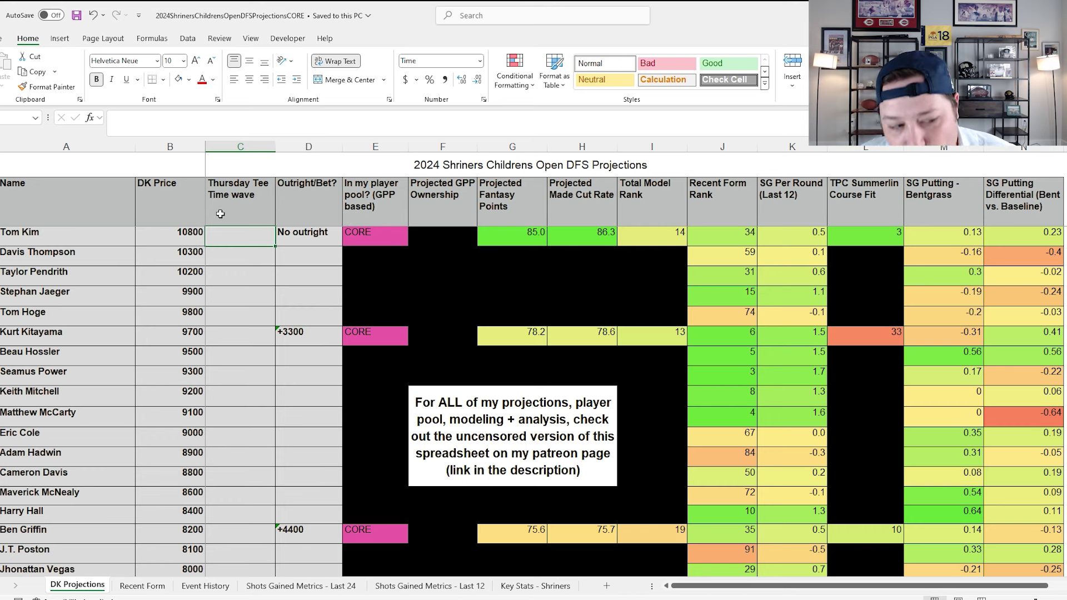
Step: Look through the rows of the golfers priced from 10300 down to 9500, from Davis Thompson to Beau Hossler
left_click(2, 256)
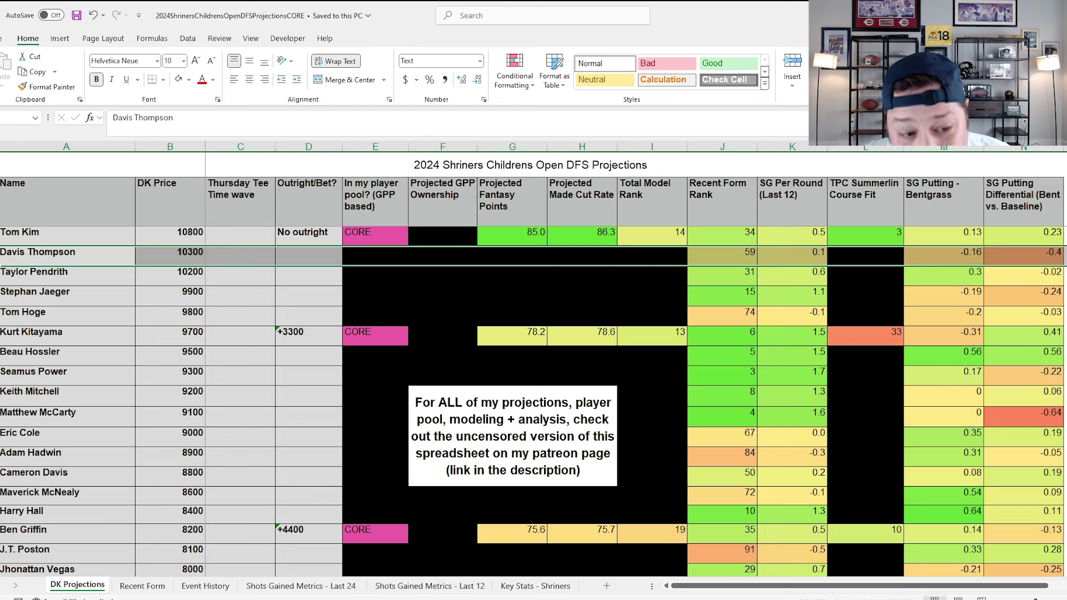
left_click(1, 275)
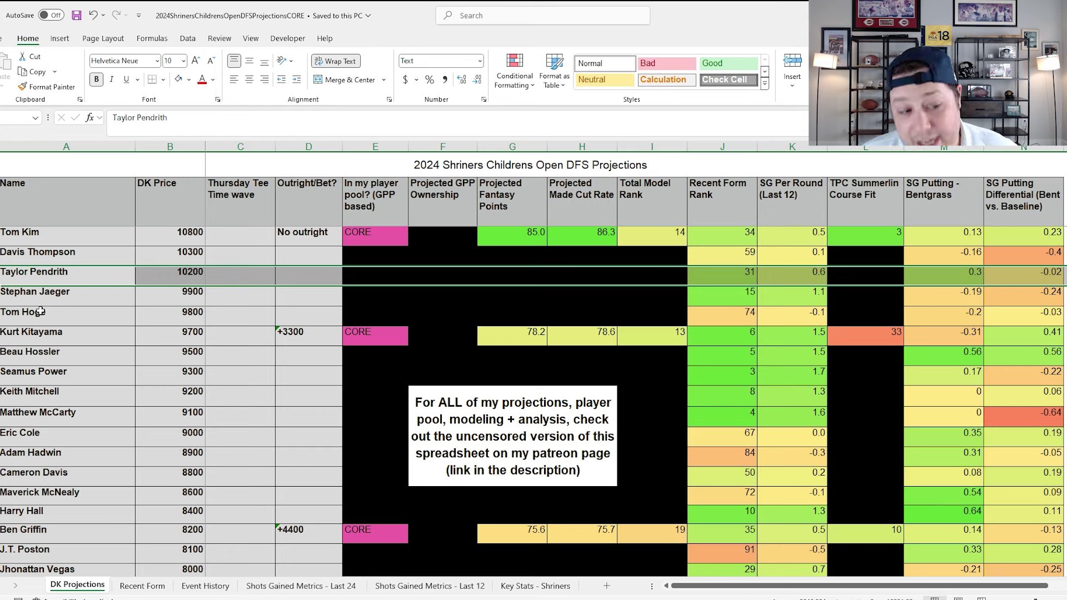
left_click_drag(1, 300, 2, 351)
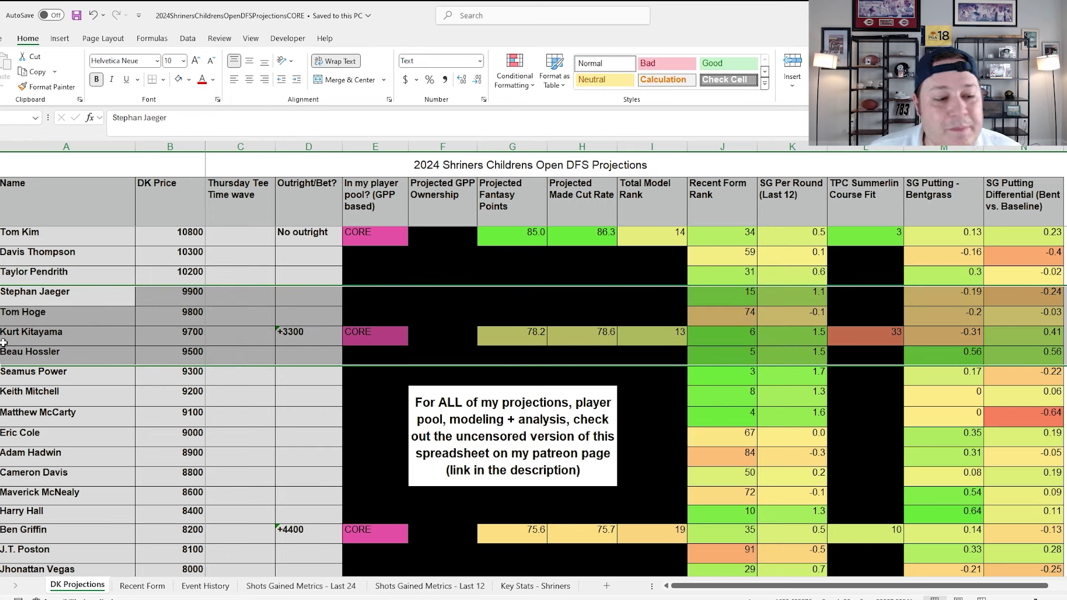
left_click(4, 342)
left_click(3, 355)
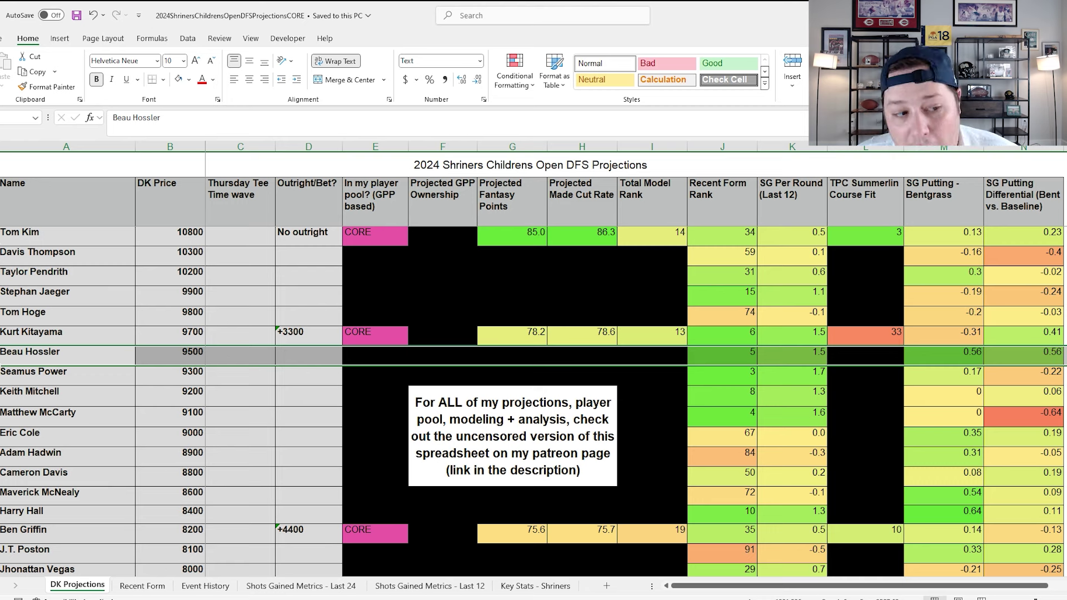
Step: Check Tom Kim's tee time wave, outright bet, projected GPP ownership and projected fantasy points
left_click(13, 231)
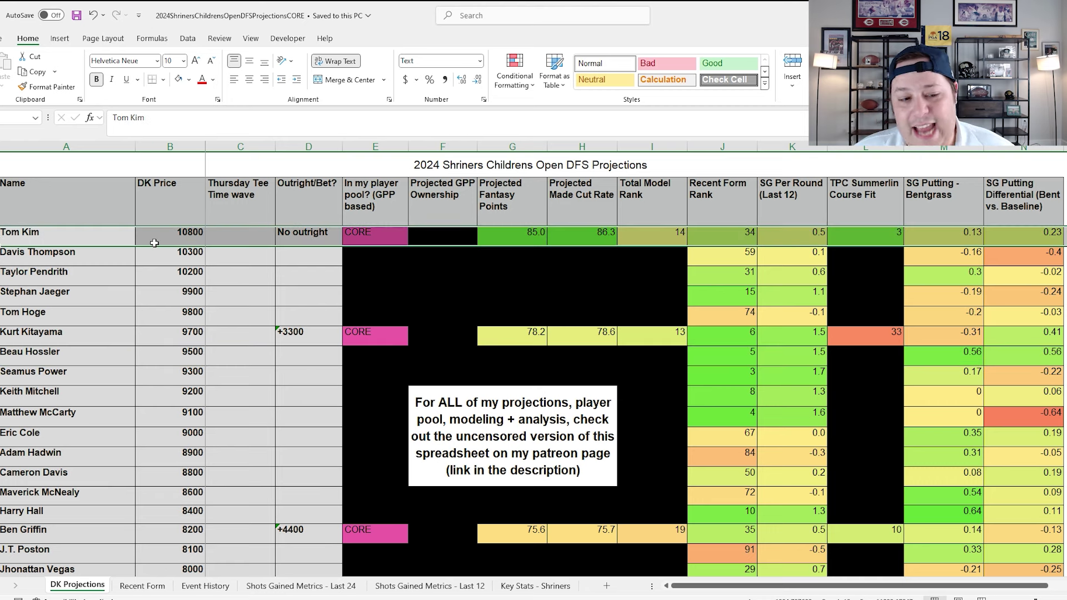
left_click(245, 232)
left_click(290, 238)
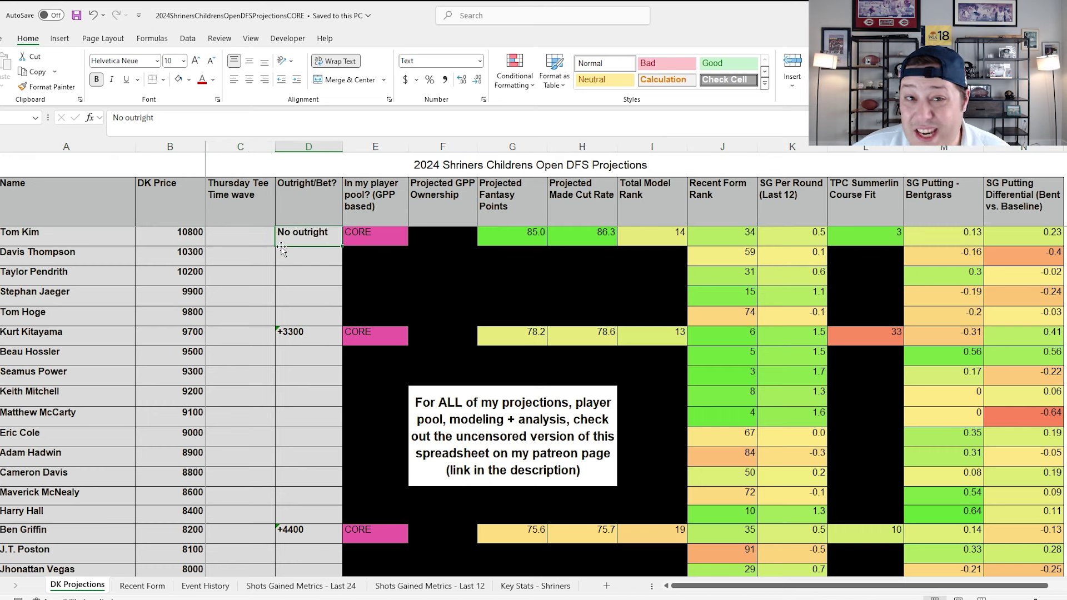
left_click(443, 236)
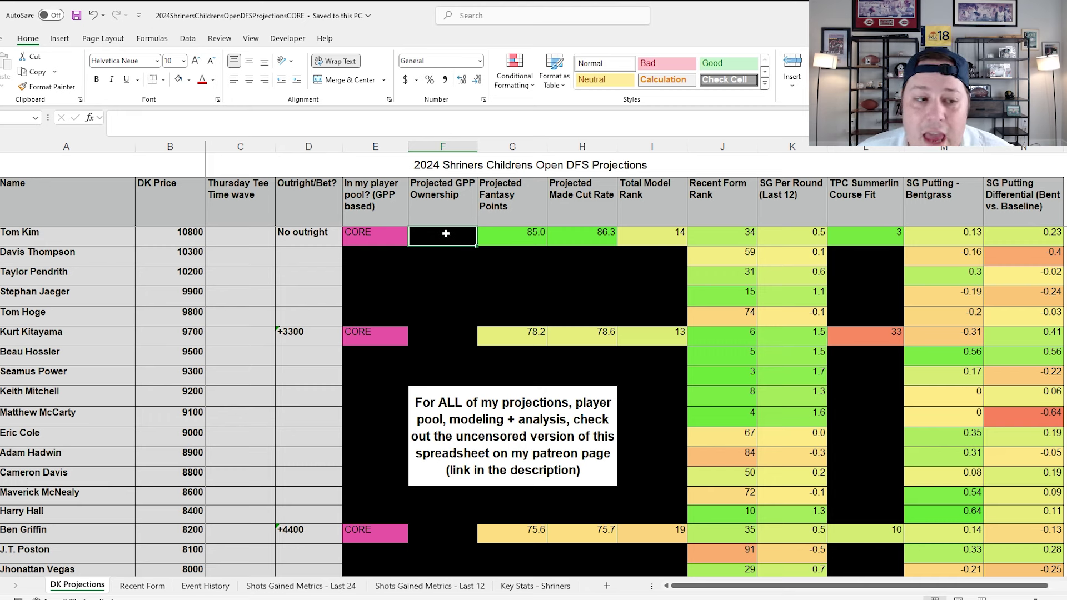
left_click(1, 236)
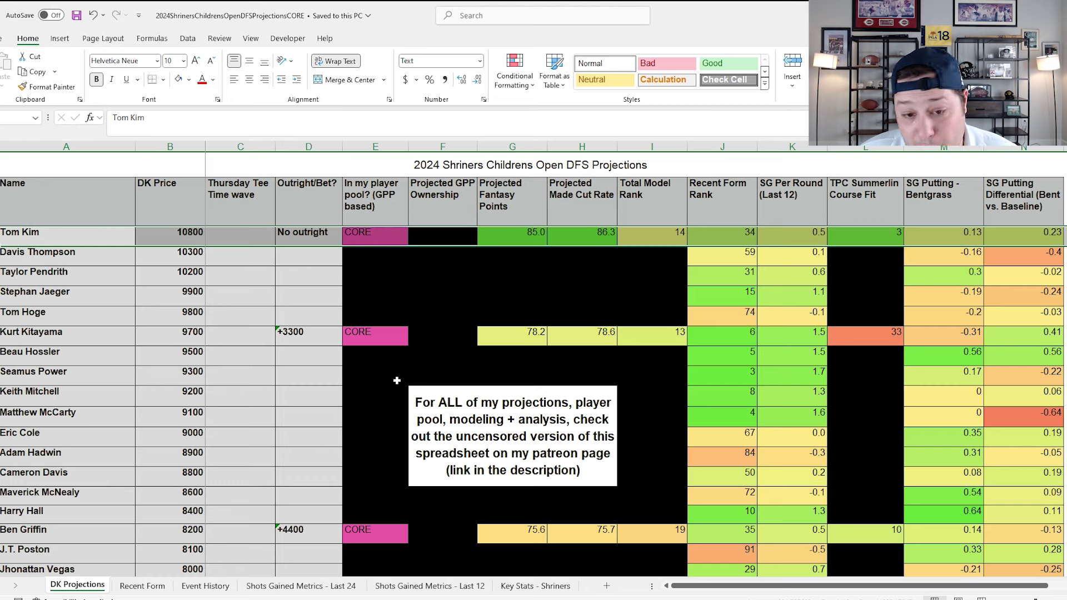
left_click(509, 233)
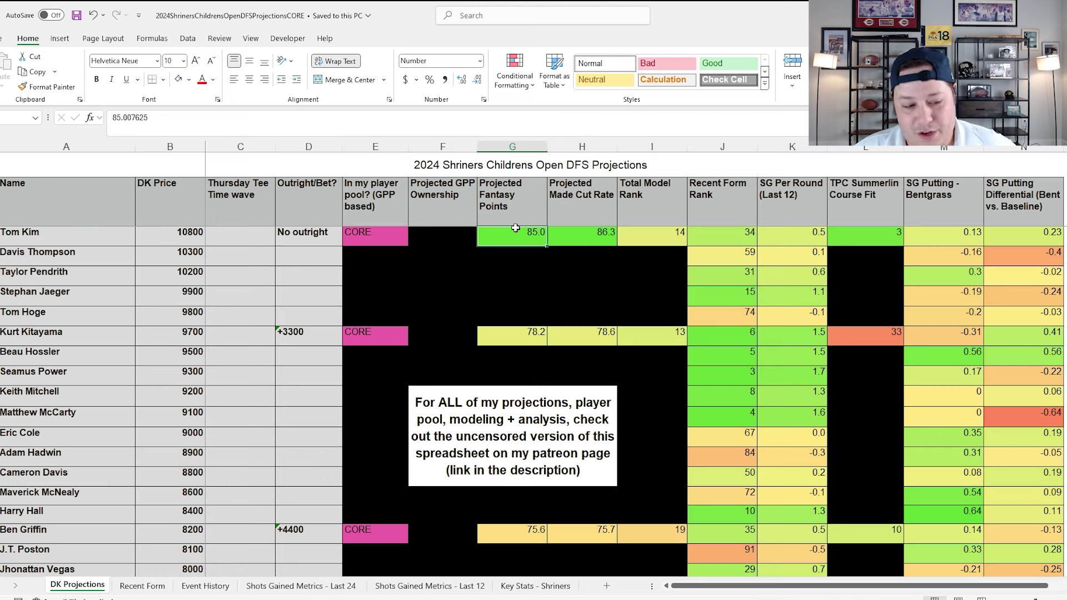
Step: Compare Kurt Kitayama's row and projected fantasy points with Tom Kim's row and projected GPP ownership
left_click(14, 331)
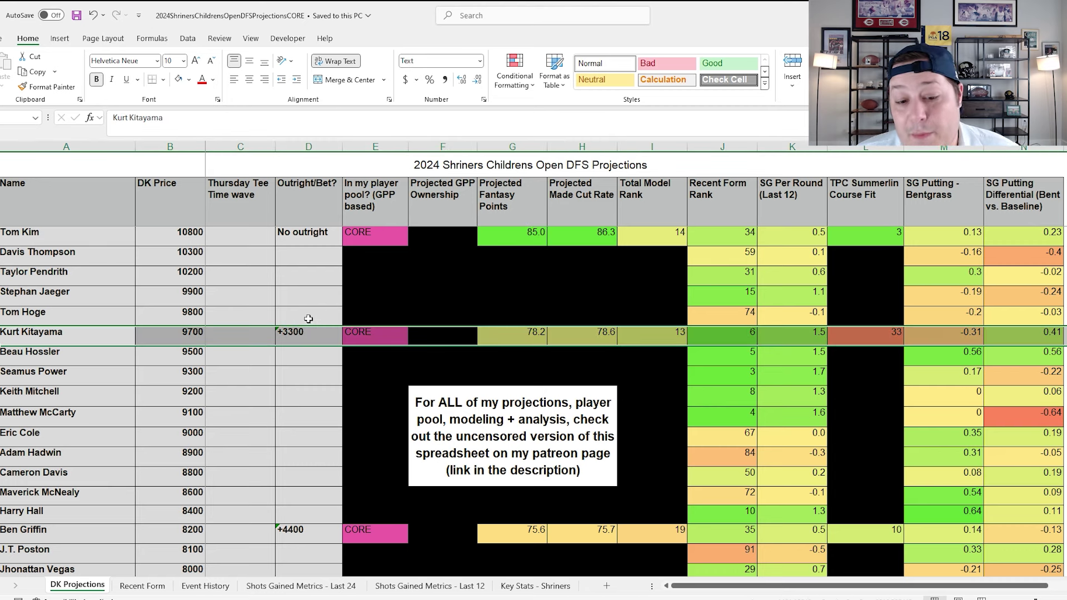
left_click(526, 336)
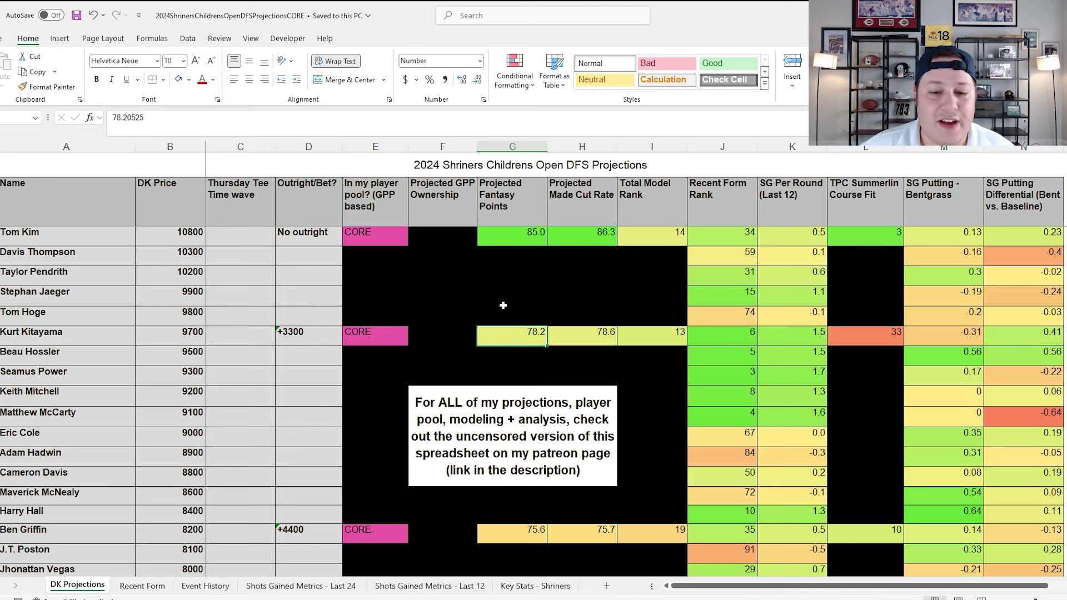
left_click(5, 240)
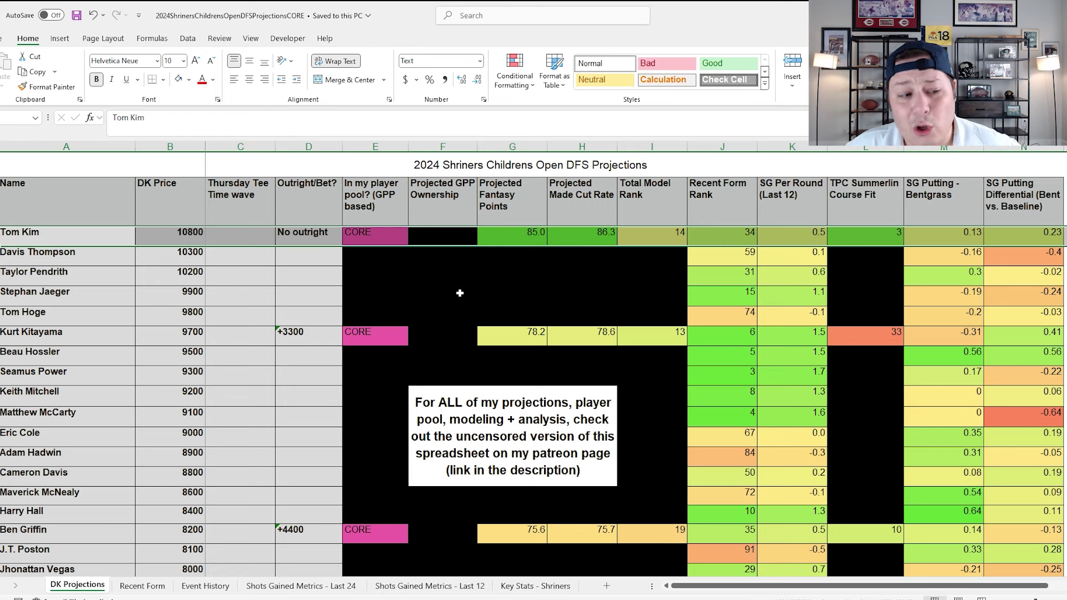
left_click(421, 233)
left_click(10, 228)
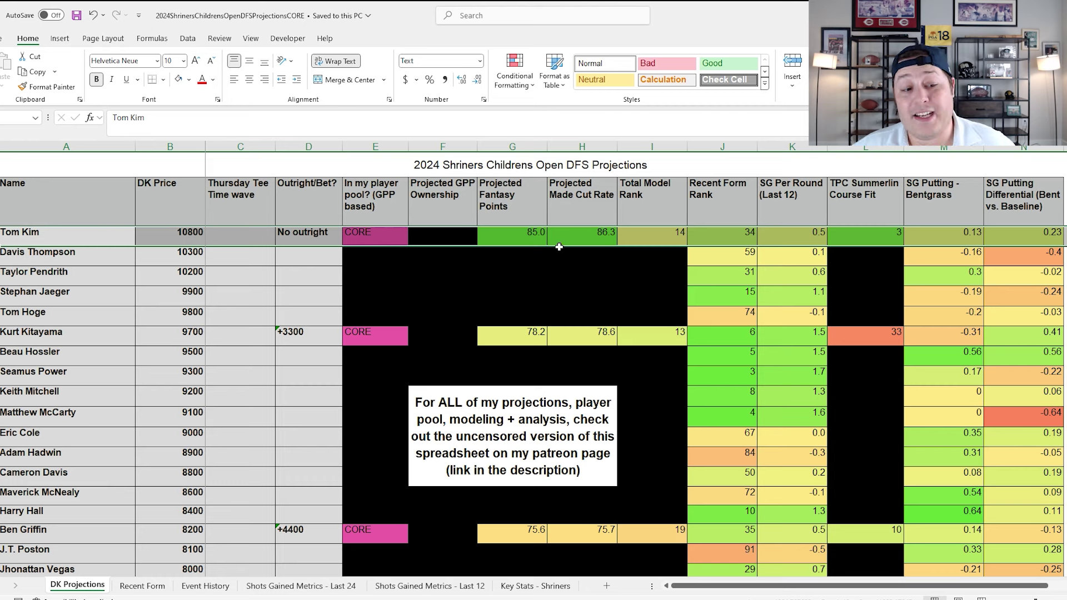
Step: Check Tom Kim's DK price against Kurt Kitayama's row on the DK Projections sheet
left_click(186, 235)
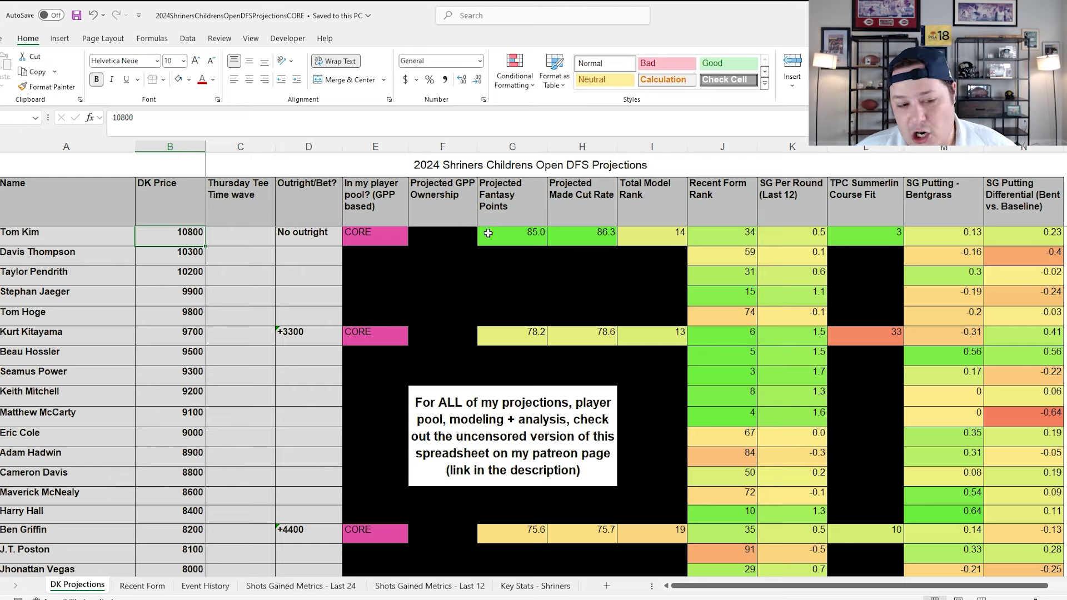
left_click(2, 332)
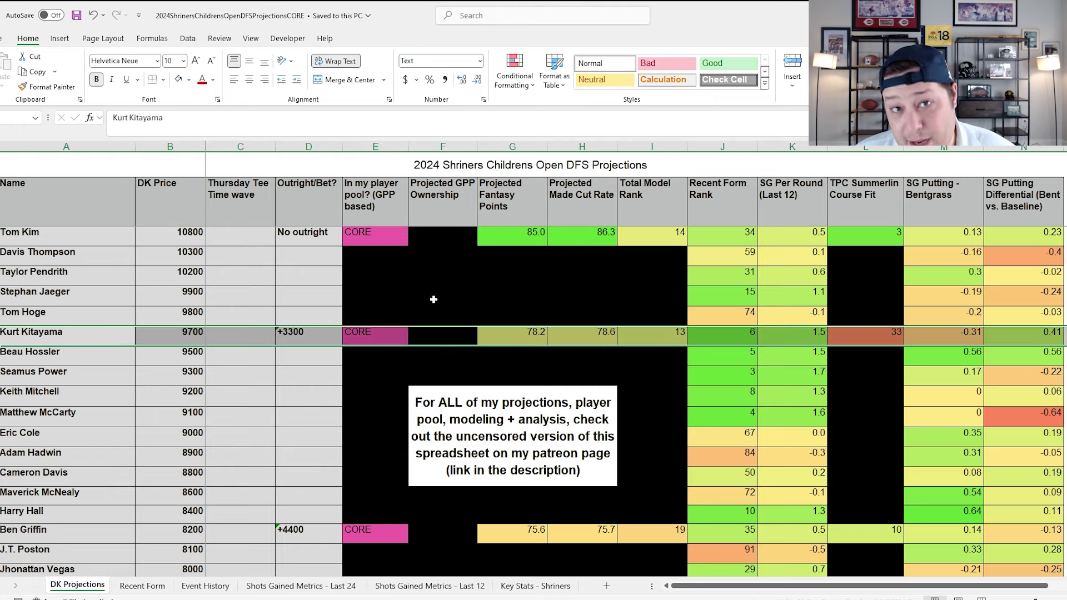
scroll(434, 299, "down", 2)
scroll(439, 300, "up", 2)
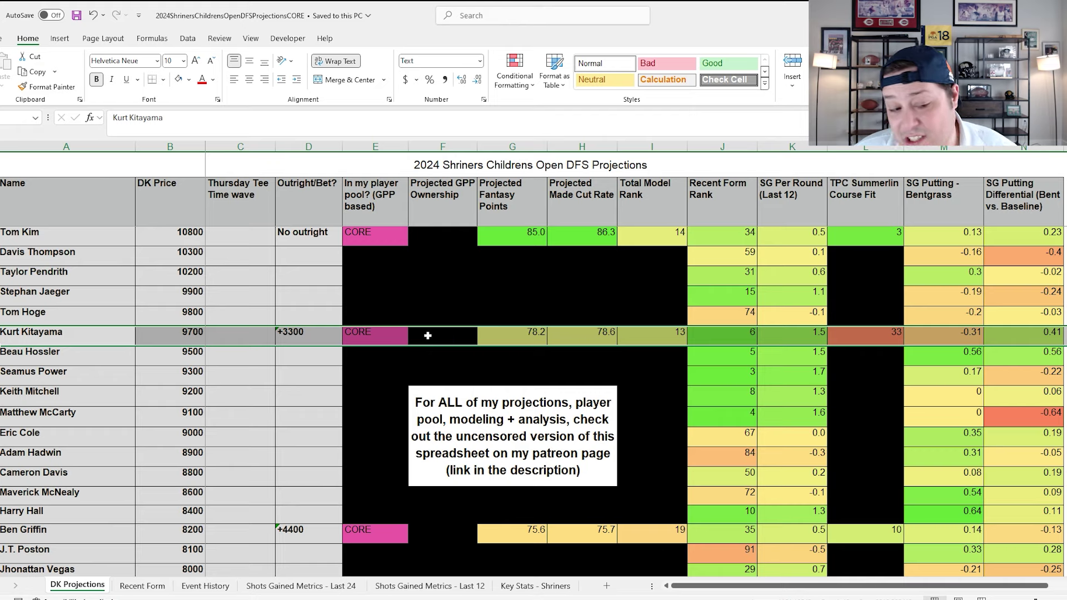
Step: On the Shots Gained Metrics - Last 12 sheet, check Kurt Kitayama's around-the-green, off-the-tee and putting strokes gained
left_click(429, 586)
scroll(334, 417, "up", 8)
scroll(311, 402, "up", 2)
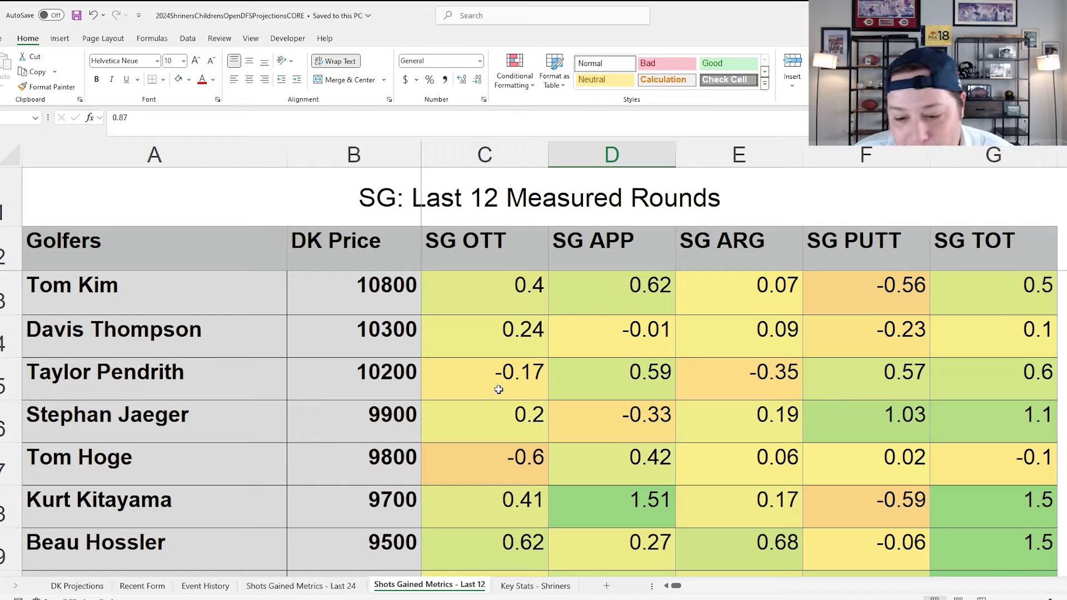
scroll(505, 392, "down", 1)
left_click(17, 378)
left_click(712, 382)
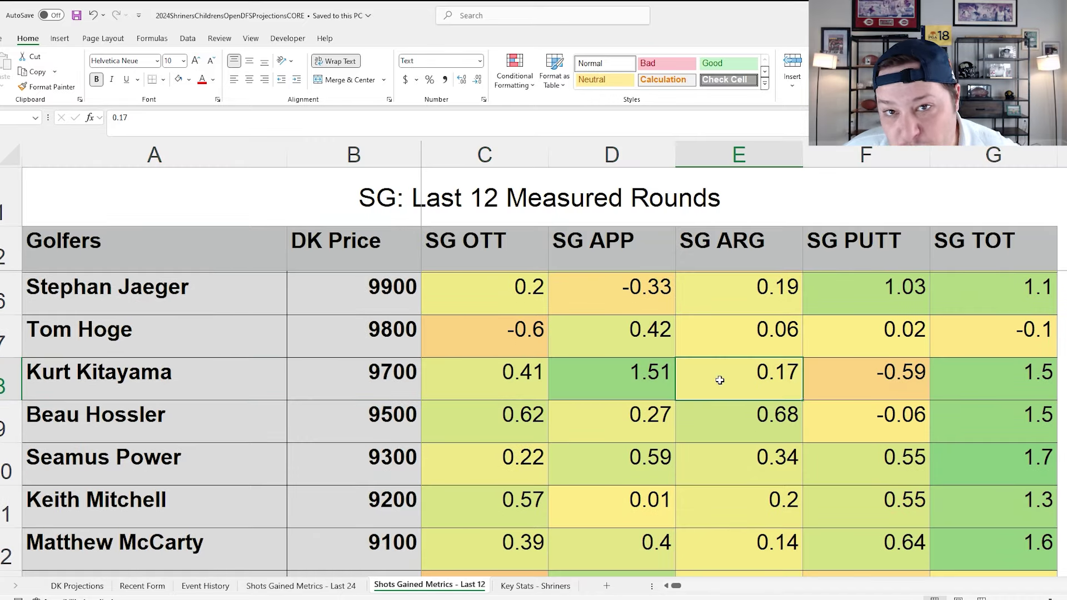
left_click(532, 384)
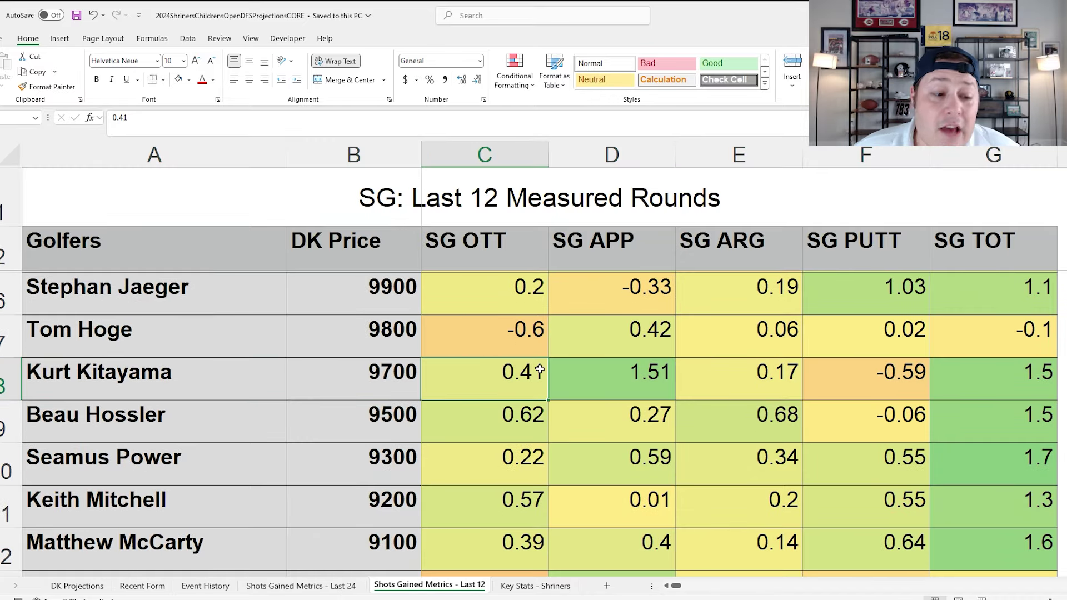
left_click(838, 382)
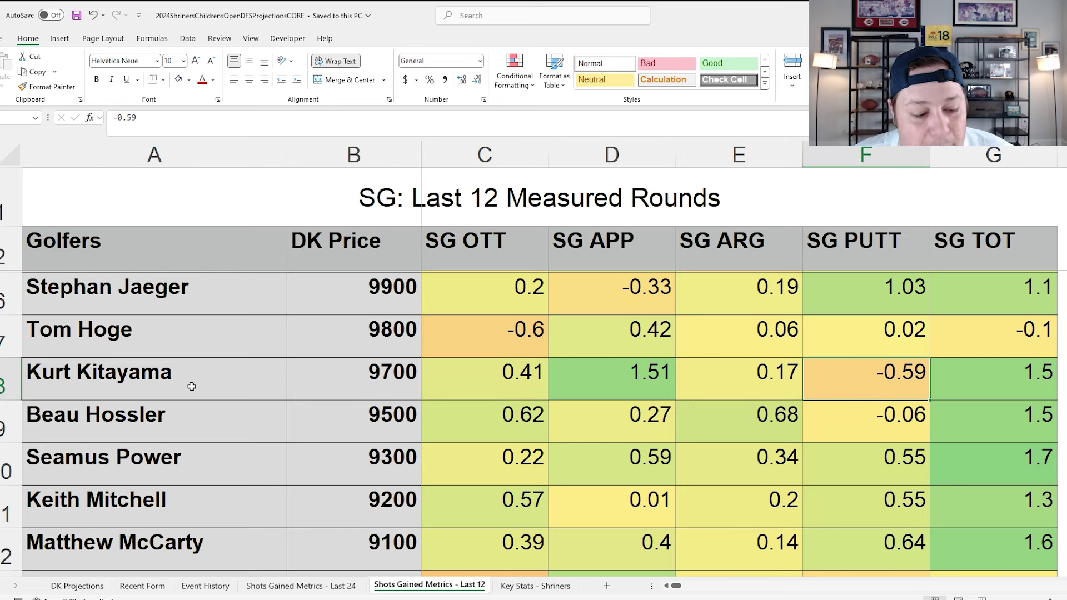
Step: Return to the DK Projections sheet and check Kurt Kitayama's bentgrass putting and putting differential
left_click(77, 586)
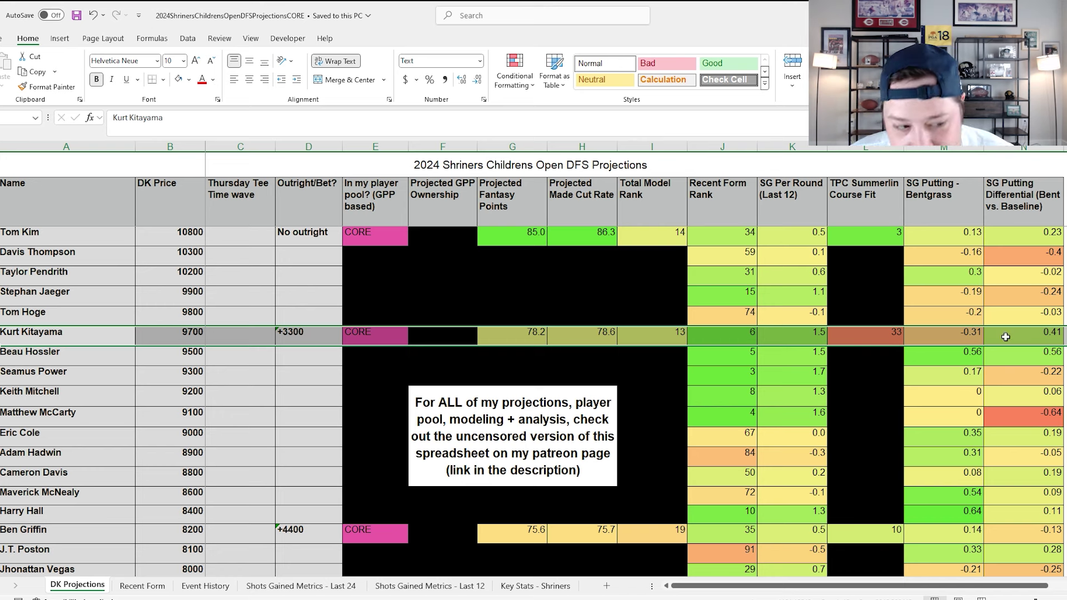
left_click(970, 338)
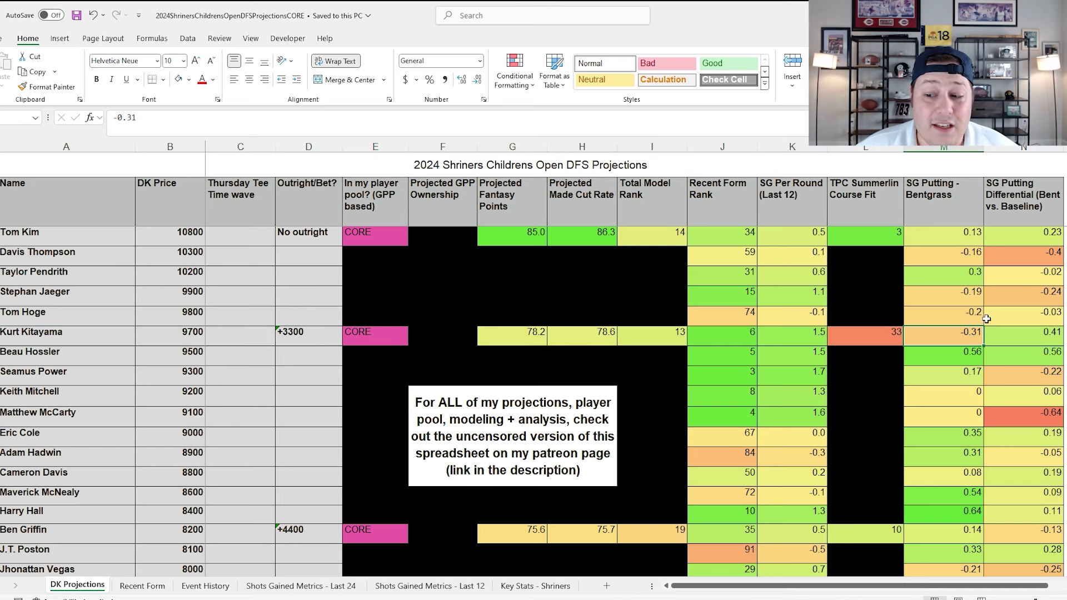
left_click(1007, 332)
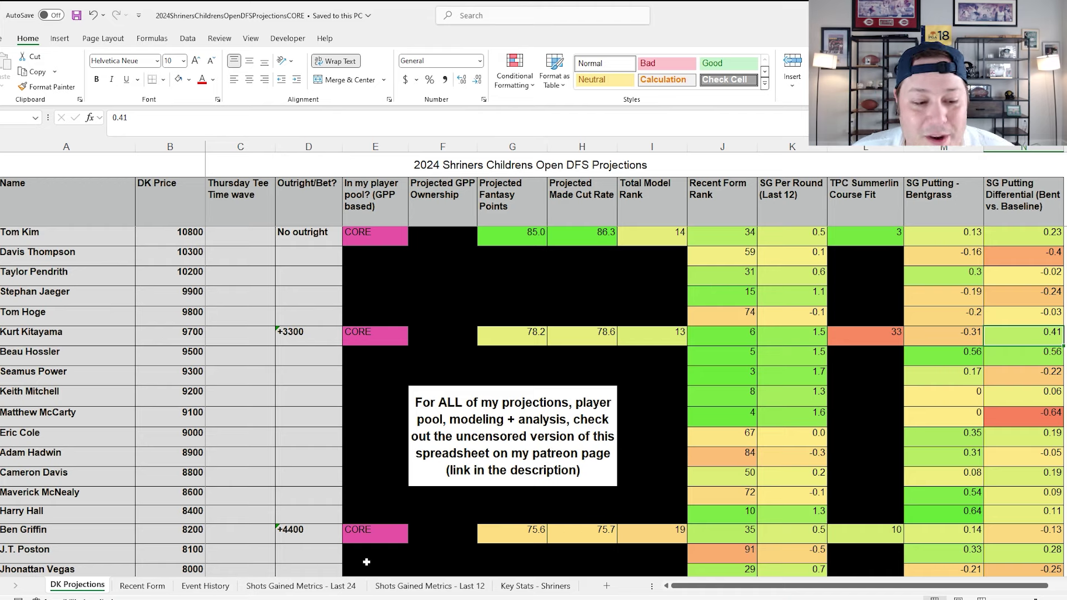
Step: Check Kurt Kitayama's strokes gained putting on the Shots Gained Metrics - Last 24 sheet
left_click(300, 586)
scroll(282, 422, "down", 1)
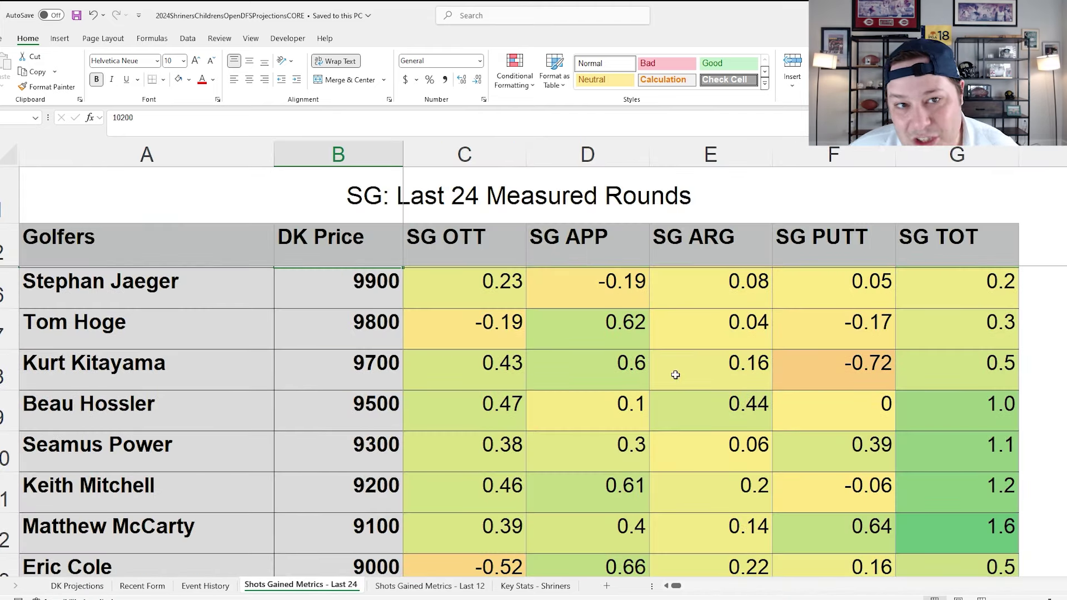
left_click(844, 367)
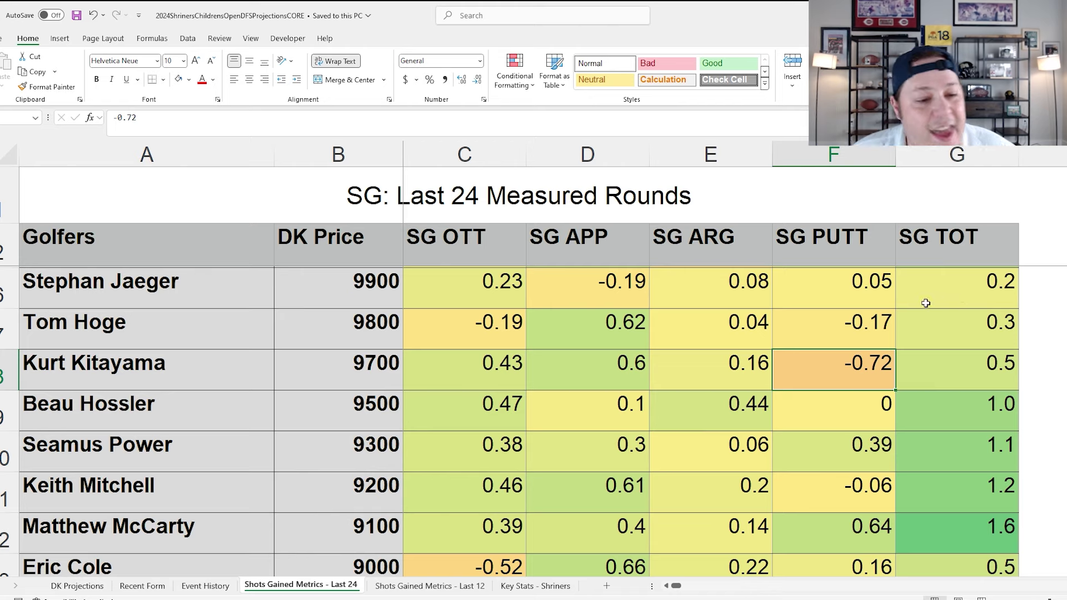
Step: Review Kurt Kitayama's full row on the DK Projections sheet and on the Shots Gained Metrics - Last 12 sheet
left_click(84, 585)
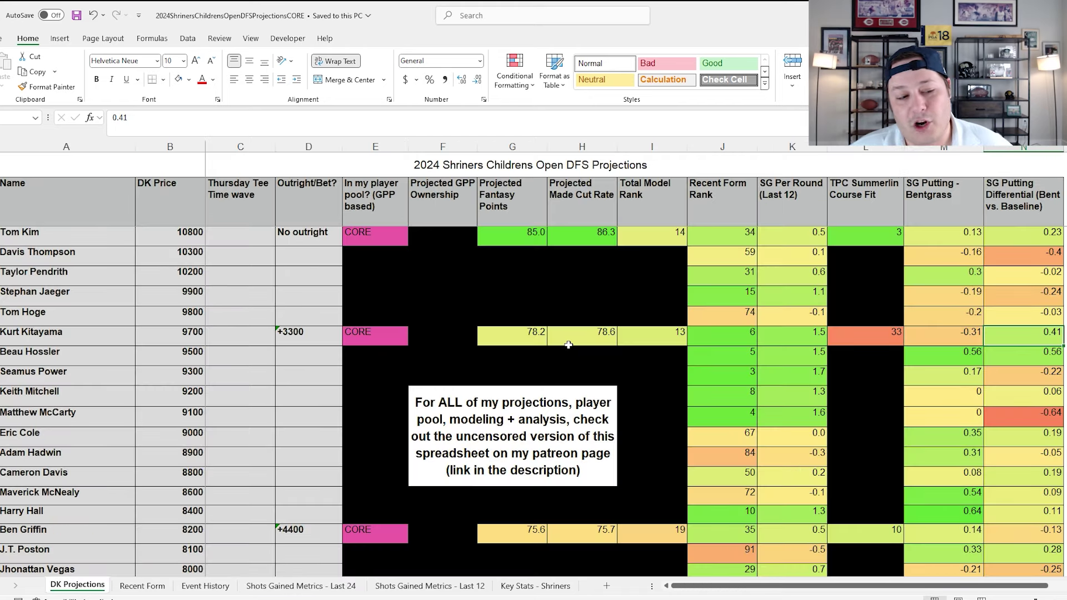
left_click(1, 336)
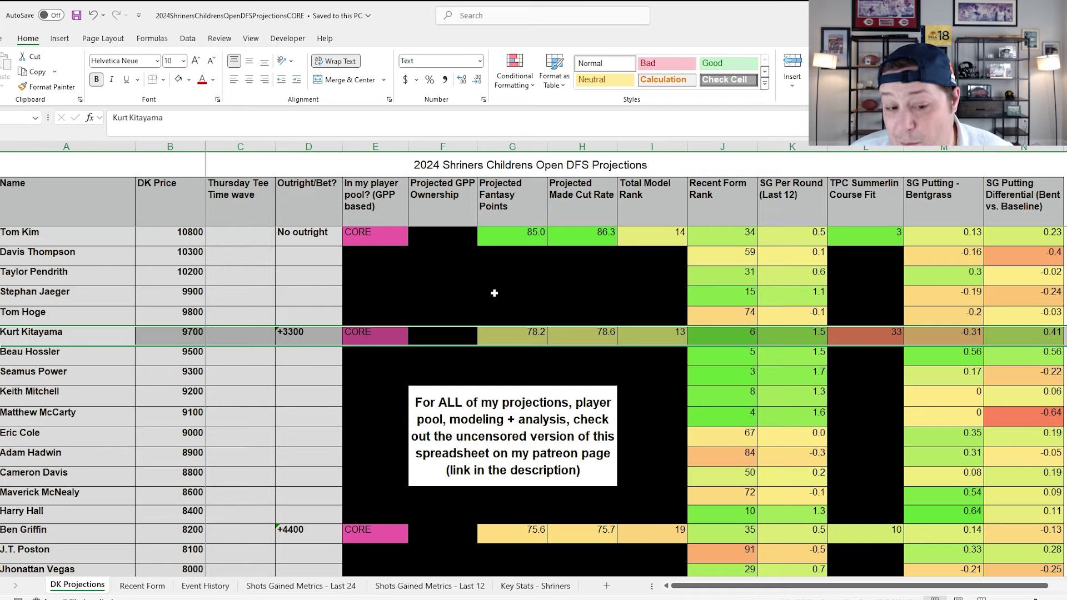
left_click(461, 585)
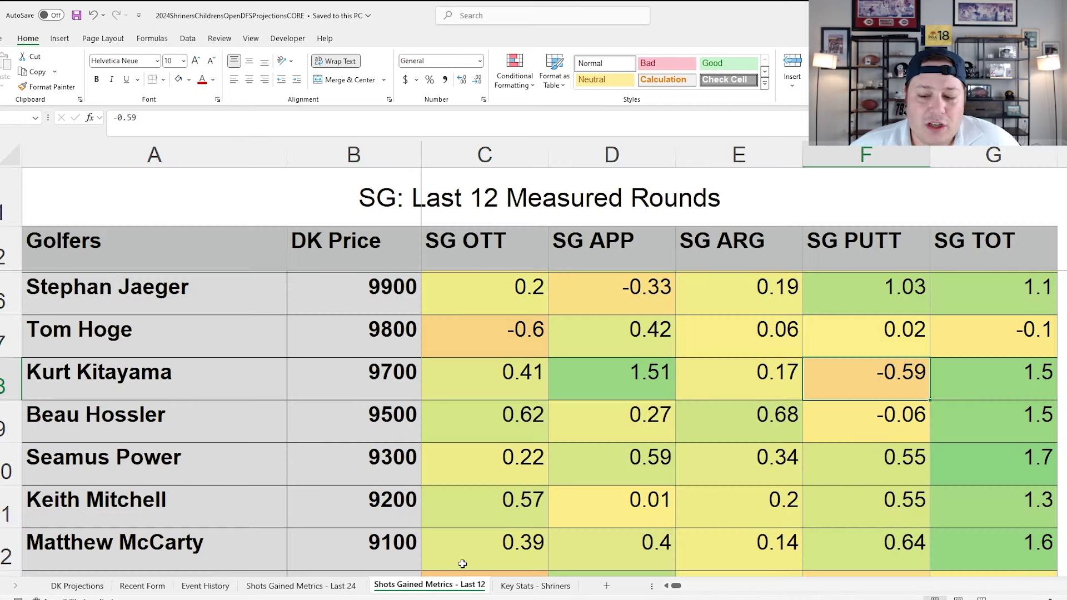
left_click(10, 378)
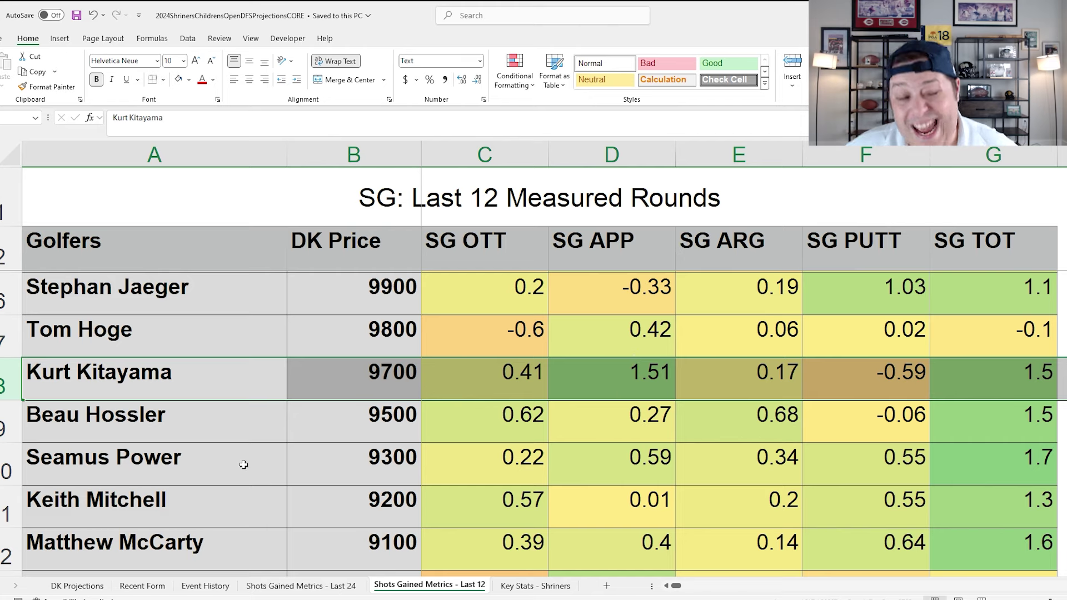
Step: Back on the DK Projections sheet, check Kurt Kitayama's row, projected GPP ownership and outright bet odds
left_click(79, 586)
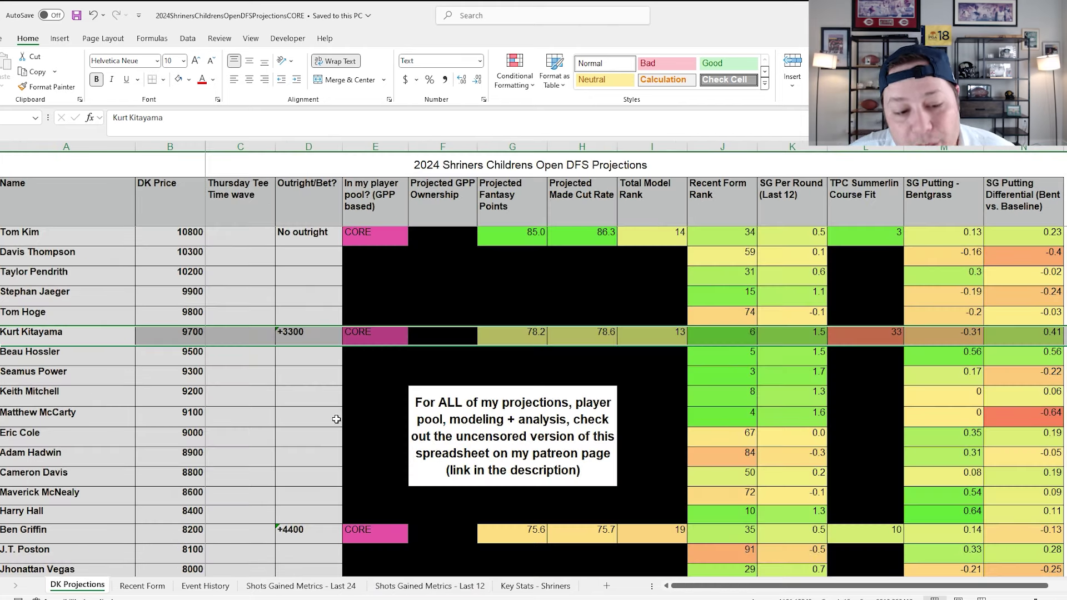
left_click(422, 331)
left_click(2, 336)
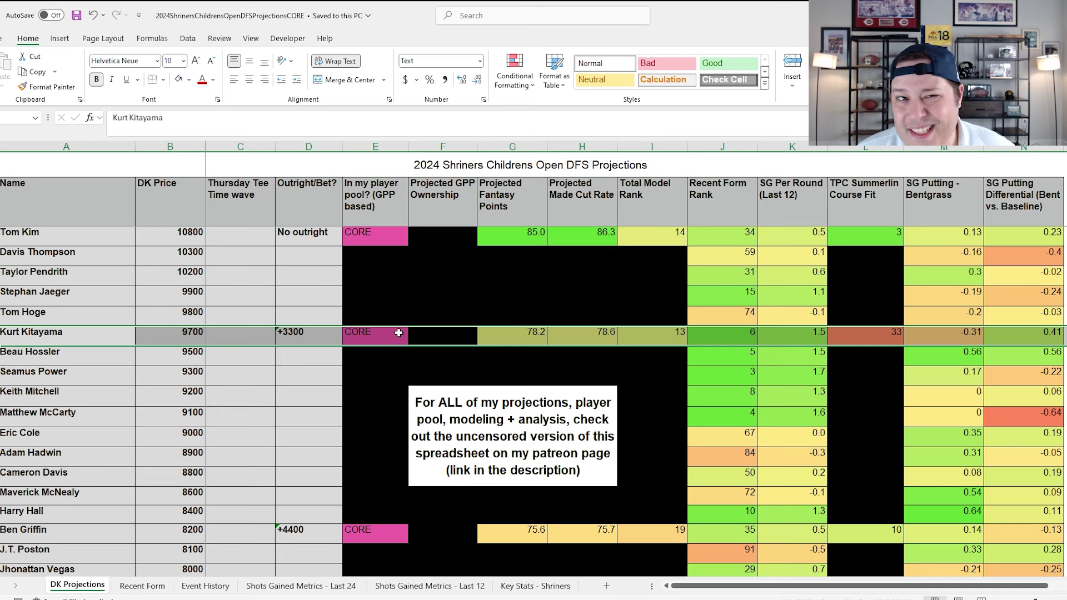
left_click(448, 338)
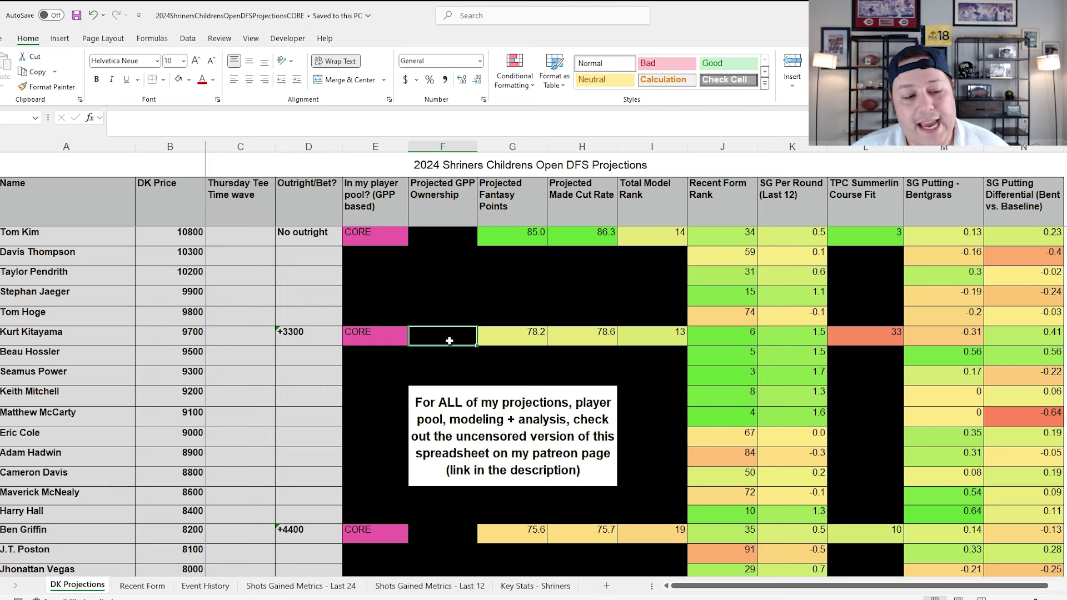
left_click(310, 331)
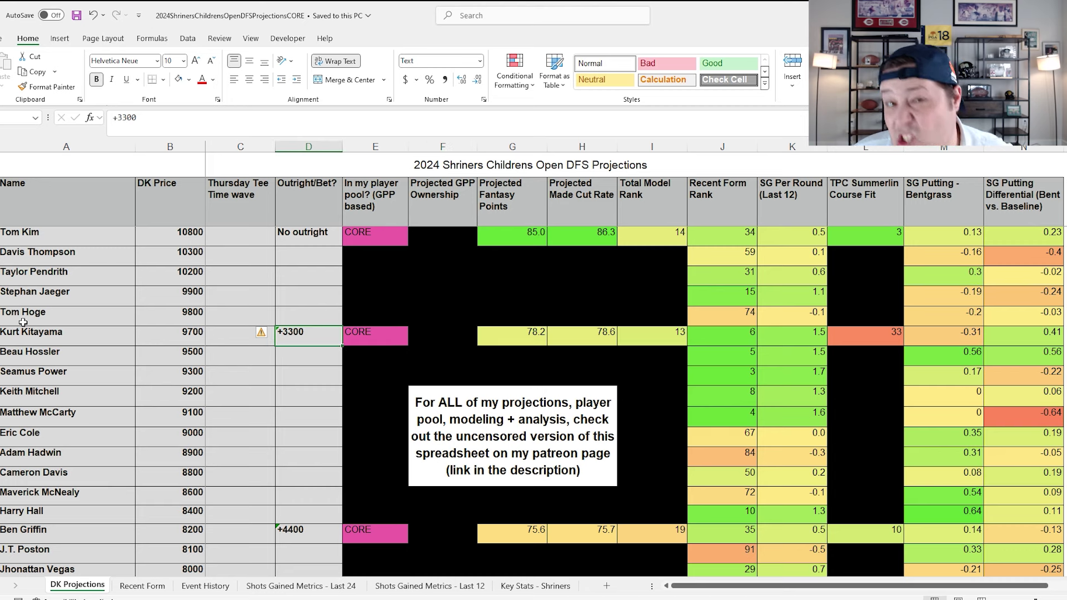
left_click(2, 335)
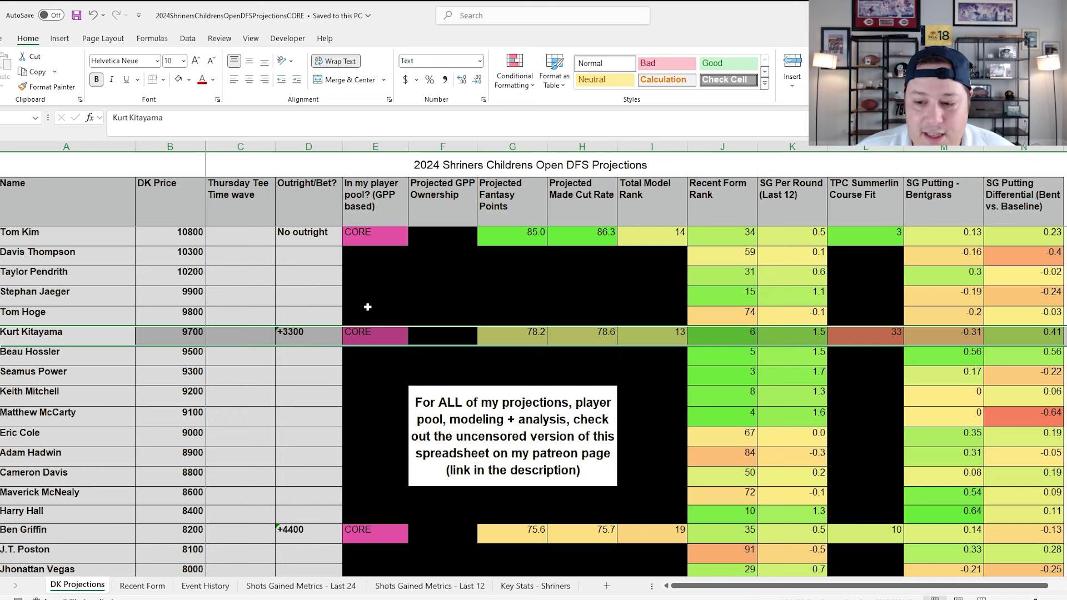
Step: Examine Kurt Kitayama's recent form rank, then his whole row and projected GPP ownership again
left_click(725, 339)
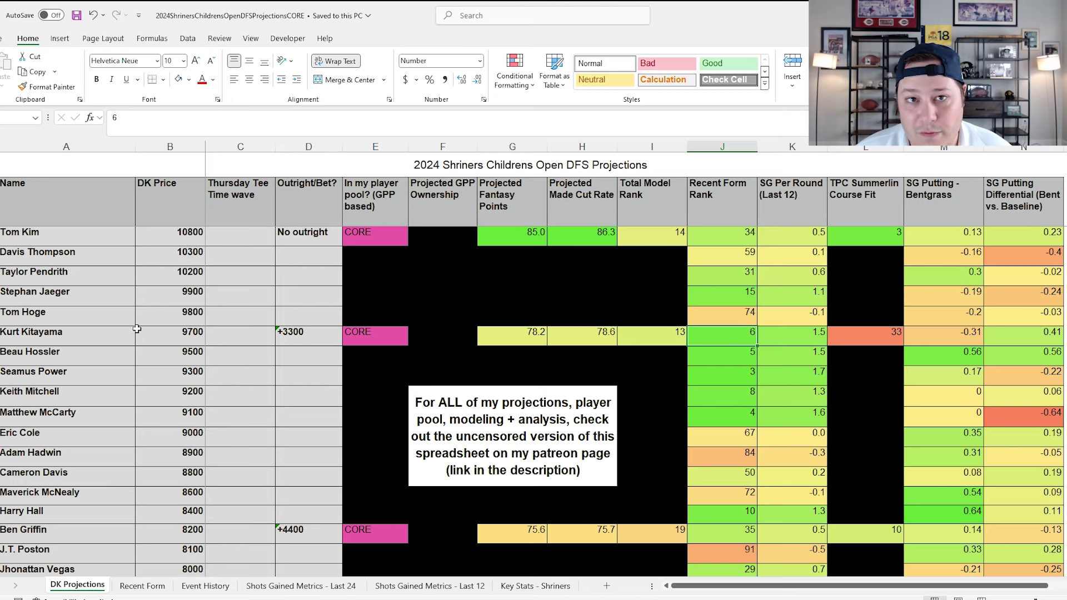
left_click(59, 334)
key("shift+space")
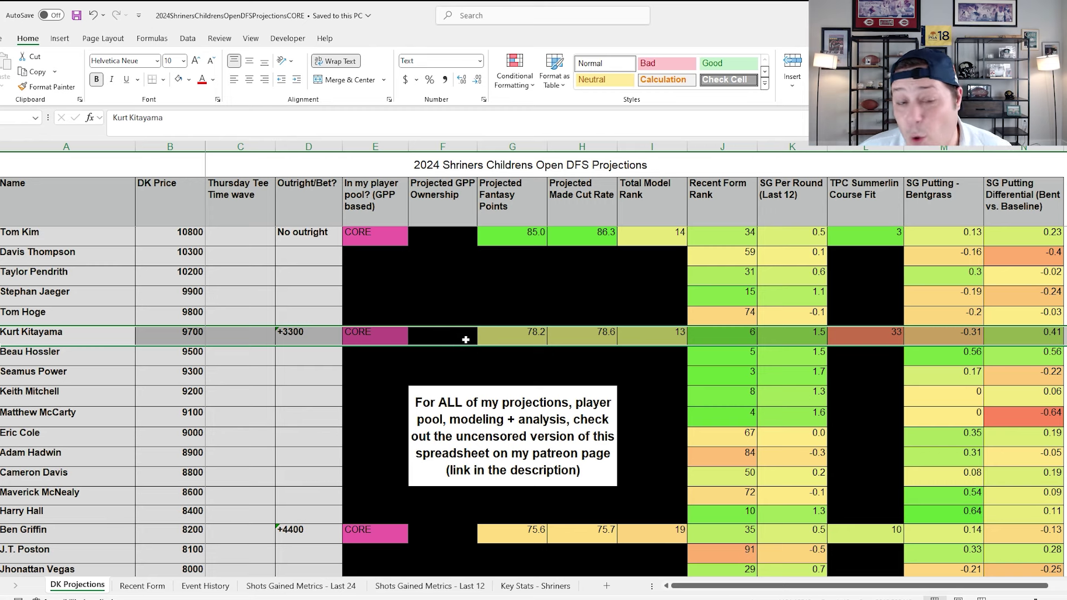
left_click(446, 334)
left_click(3, 335)
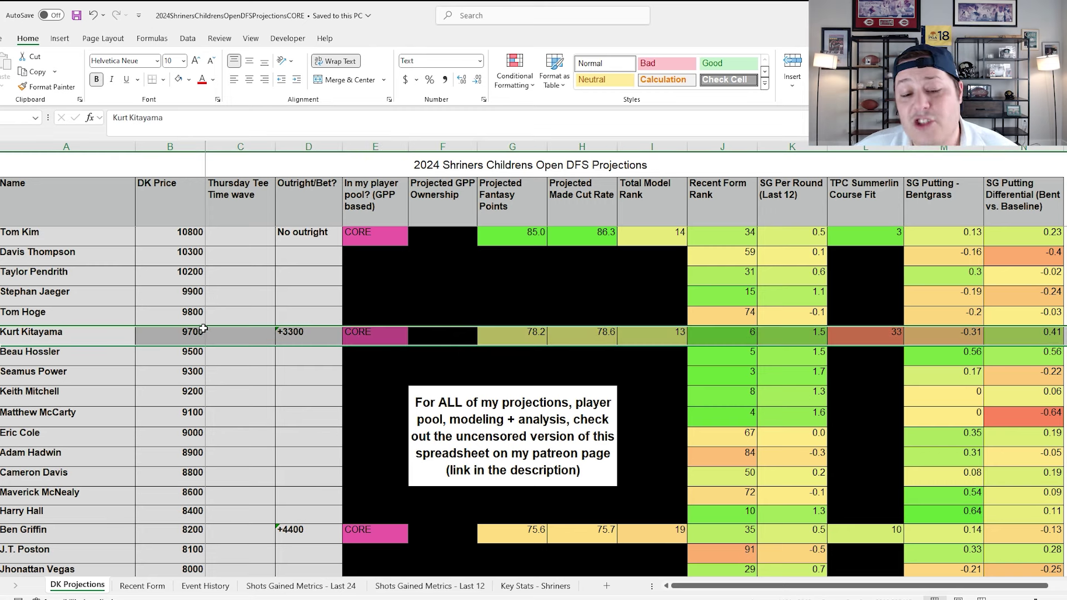
left_click(439, 335)
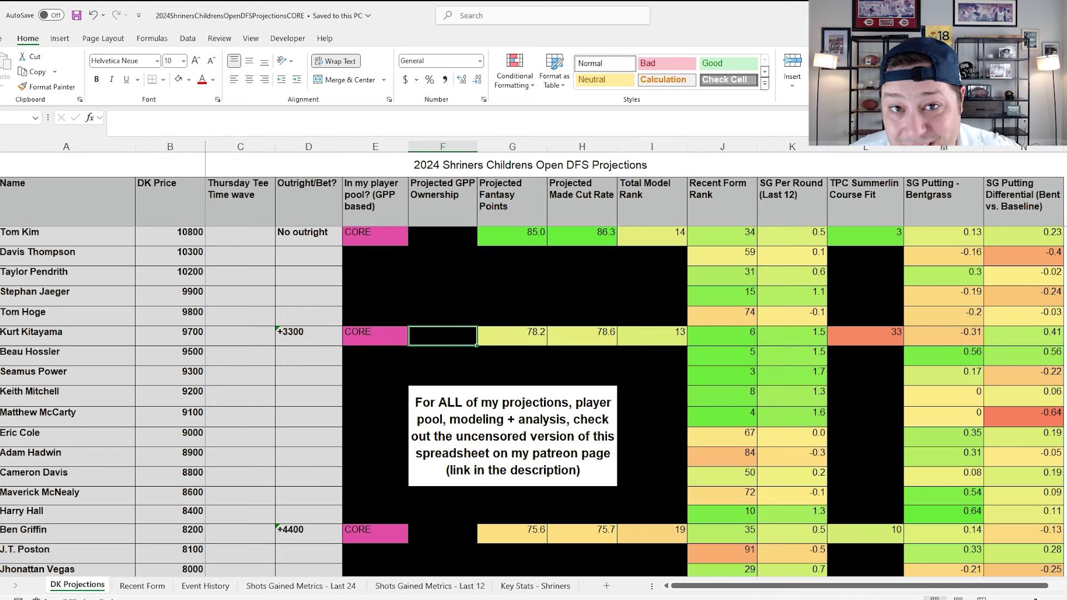
left_click(2, 335)
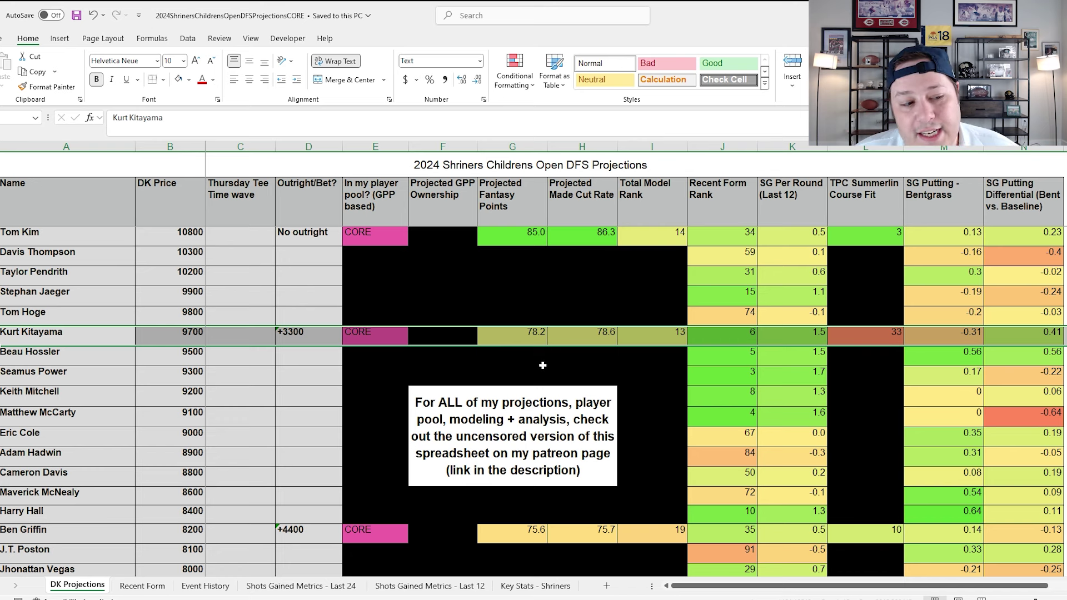
Step: Compare the rows of Taylor Pendrith and Tom Kim with Kurt Kitayama's DK price
left_click(1, 275)
left_click(1, 236)
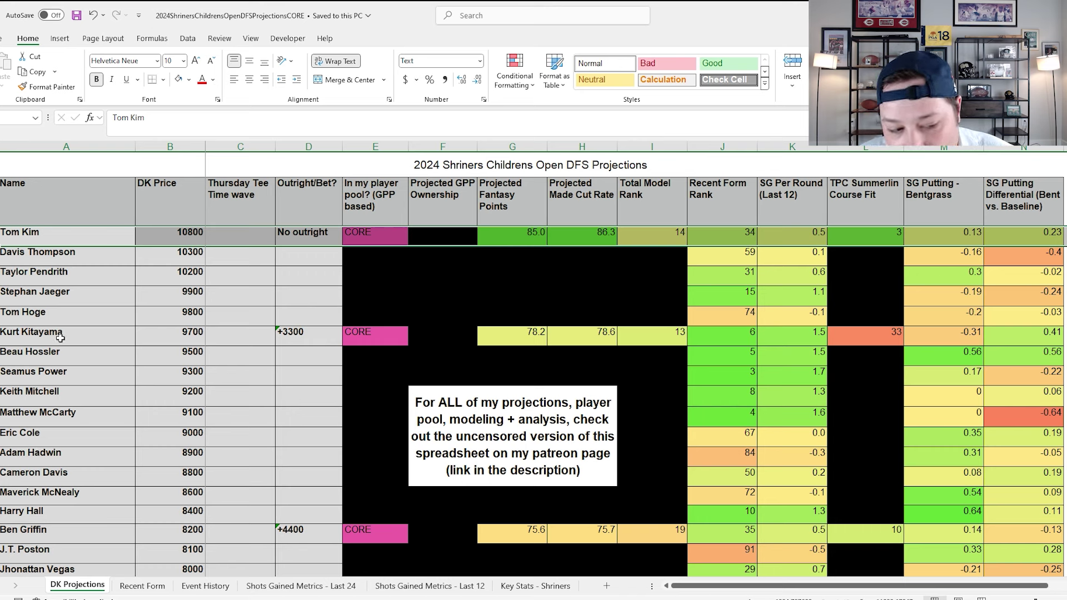
left_click(185, 338)
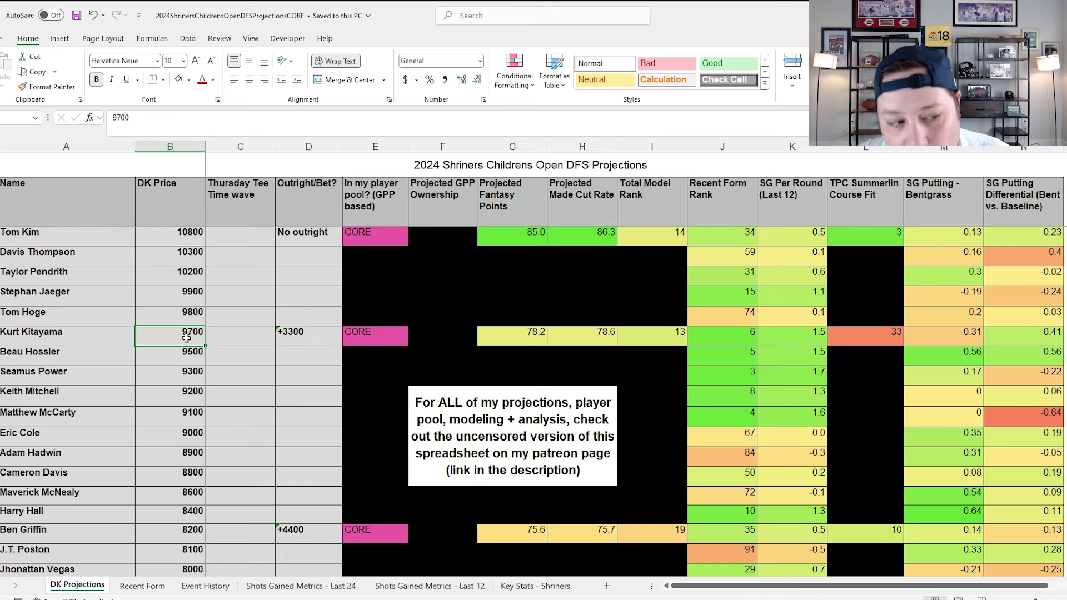
left_click(2, 236)
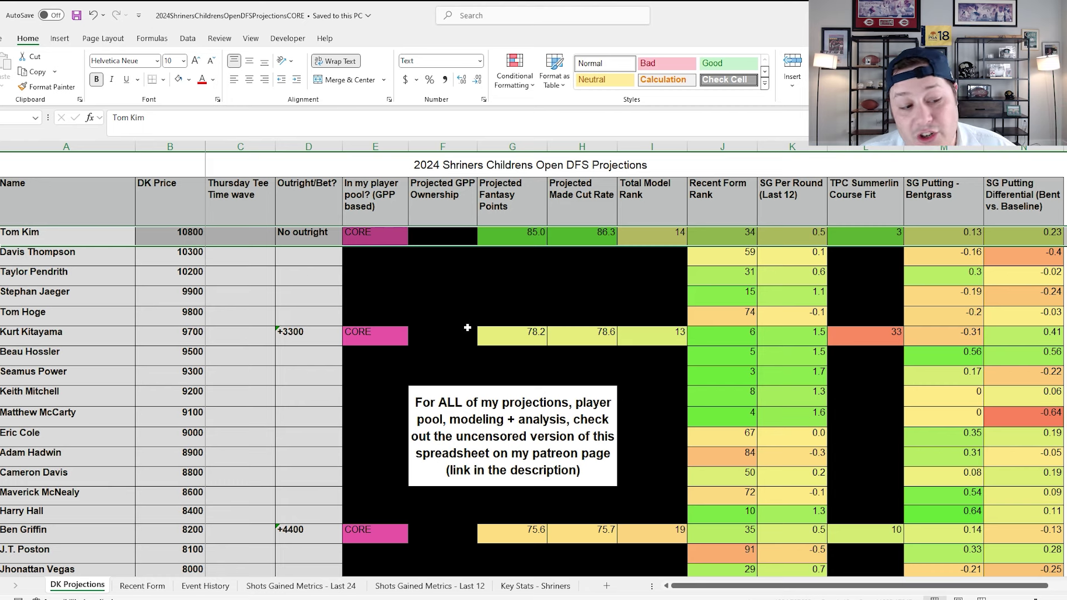
Step: Go down row by row from Tom Kim to Kurt Kitayama and check Kitayama's player pool designation
key("Down")
key("Down")
key("Down")
key("Down")
key("Down")
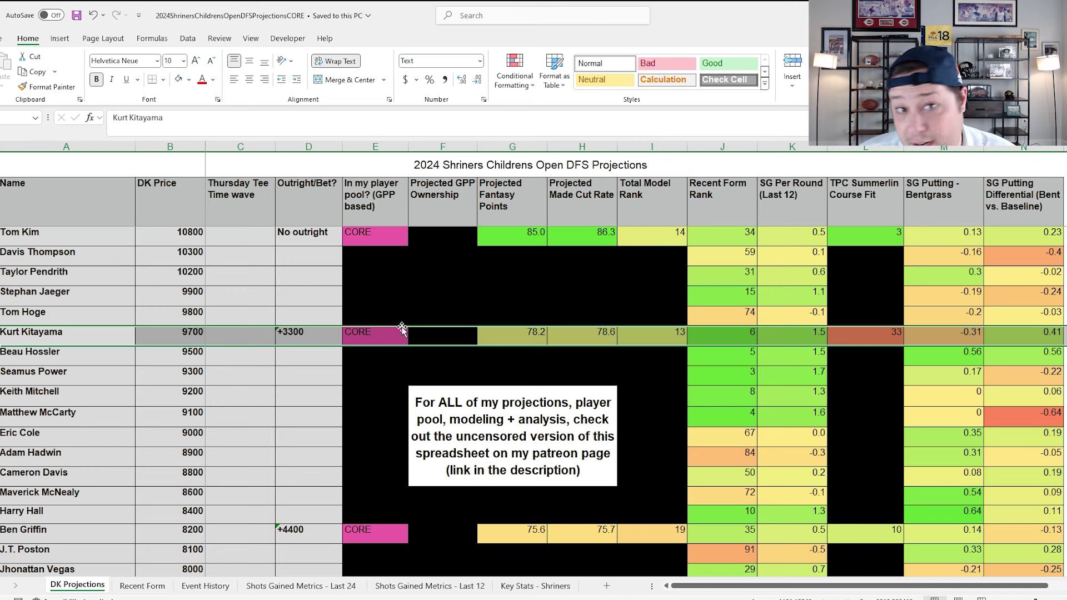
left_click(383, 335)
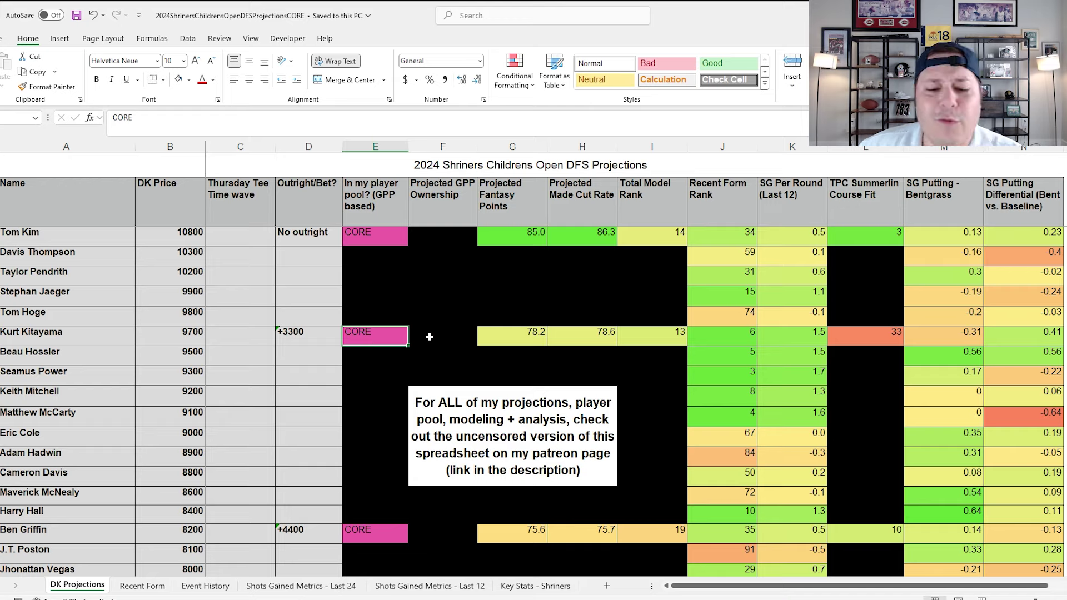
Step: Look over the lower-priced golfers on the DK Projections sheet, including Ben Griffin and J.J. Spaun
scroll(429, 337, "down", 2)
left_click(463, 321)
scroll(459, 318, "down", 1)
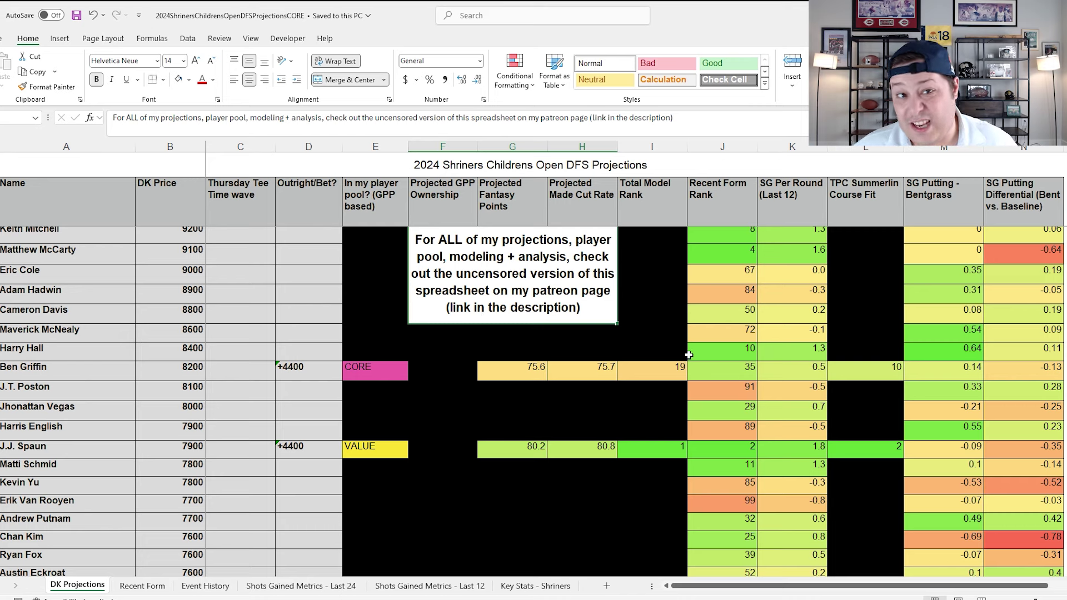
scroll(610, 336, "up", 1)
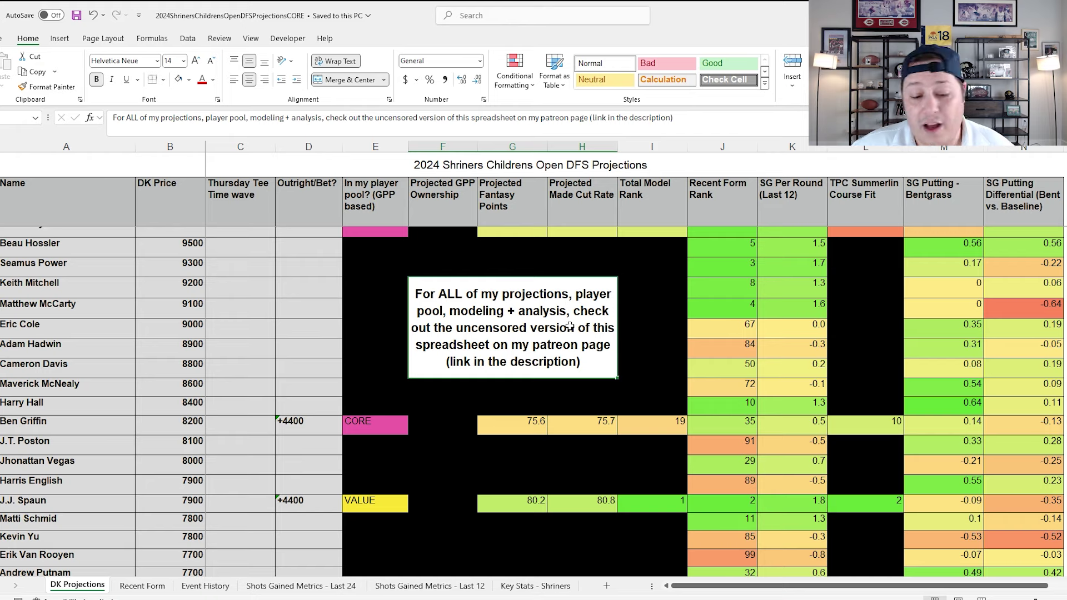
Step: Browse from the Shots Gained Metrics - Last 24 sheet through Event History to the Recent Form sheet
left_click(301, 586)
left_click(188, 588)
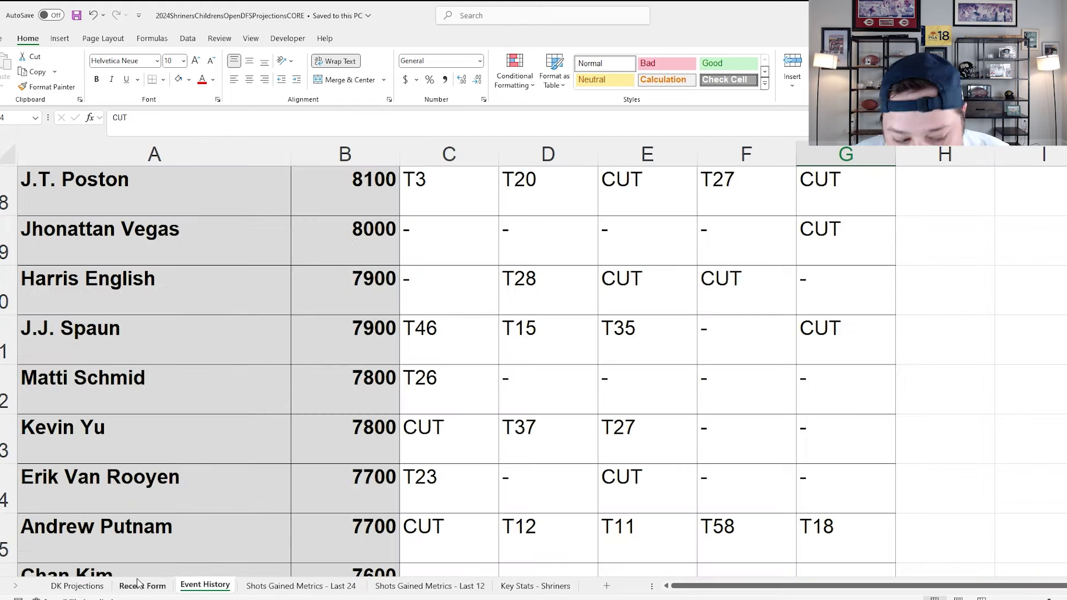
left_click(138, 586)
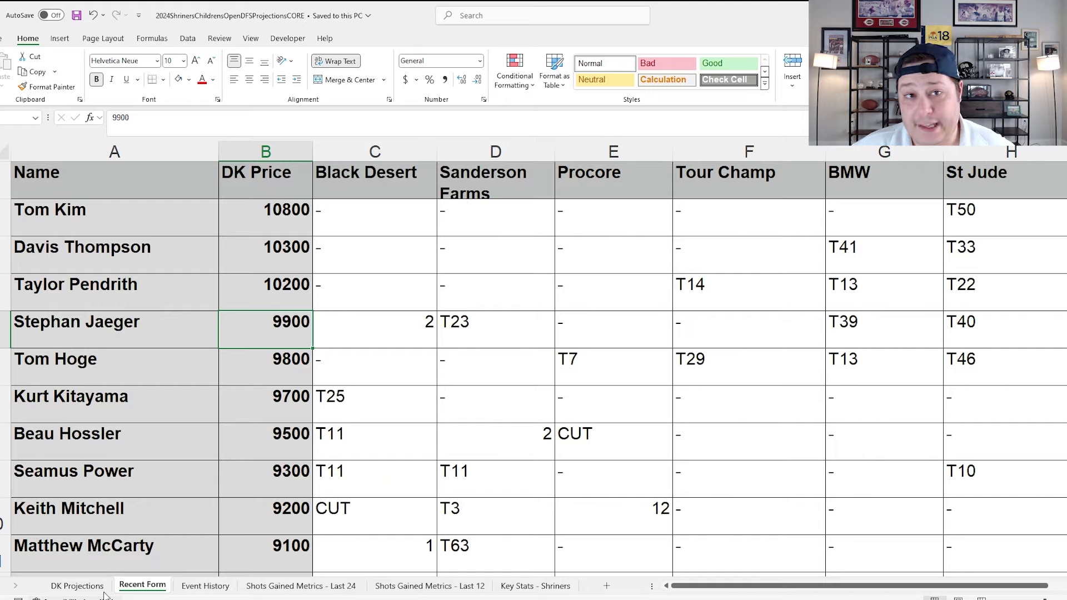
Step: Return to the DK Projections sheet and point out the Projected GPP Ownership column and the uncensored spreadsheet note
left_click(77, 586)
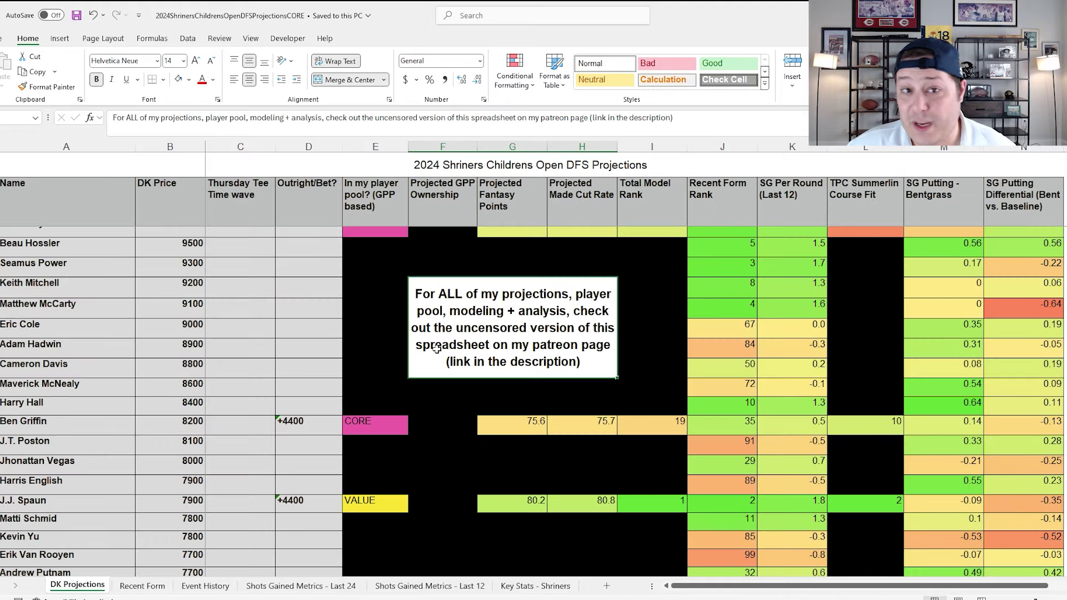
left_click(432, 147)
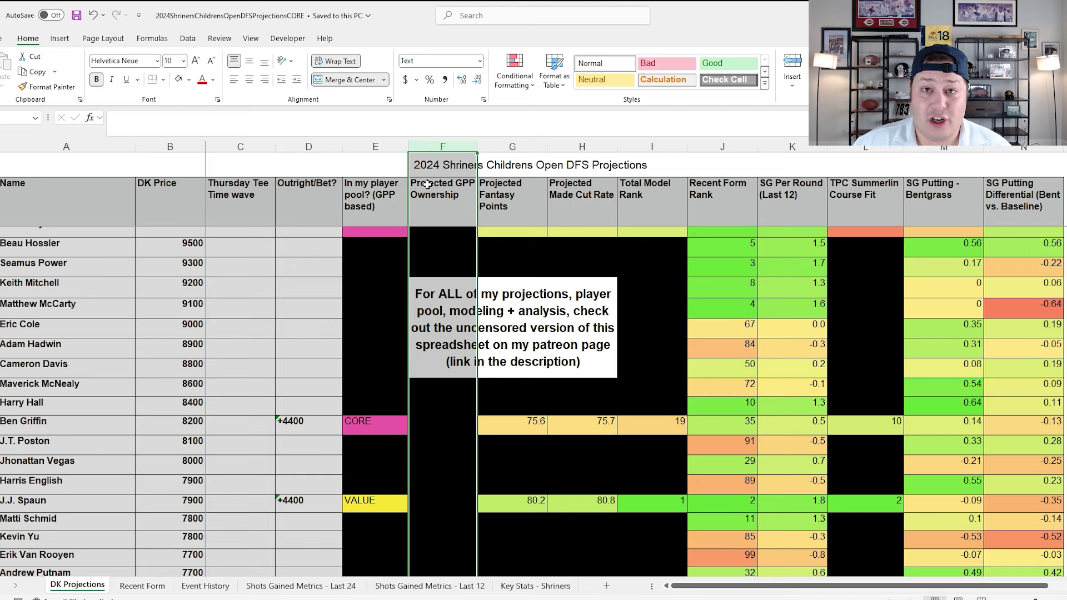
left_click(477, 344)
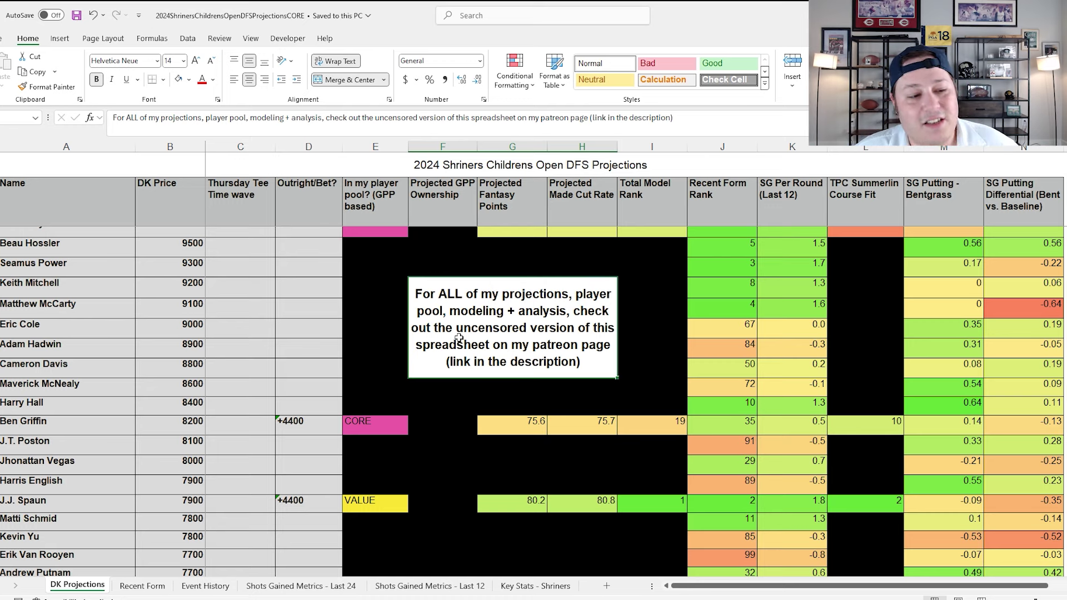
Step: Highlight Ben Griffin's row on the DK Projections sheet and check his outright bet odds
scroll(459, 337, "down", 3)
left_click(1, 261)
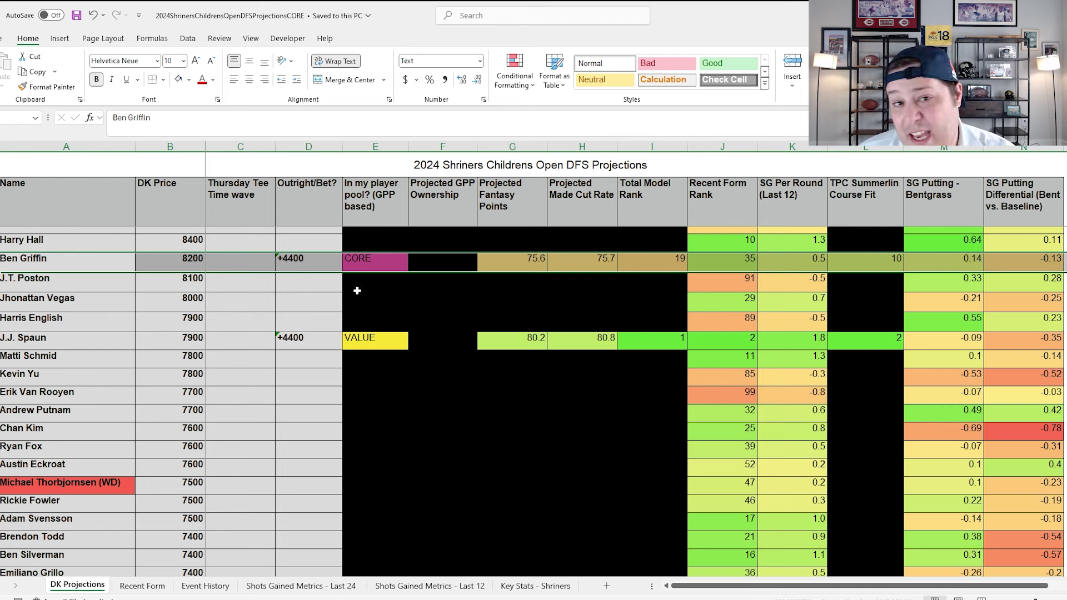
left_click(307, 264)
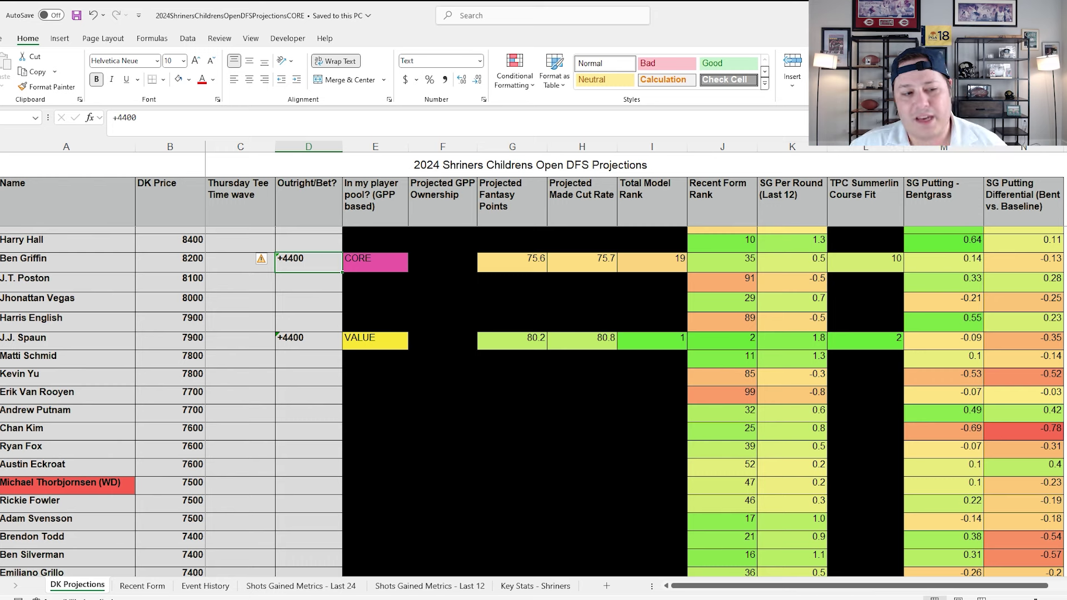
left_click(1, 262)
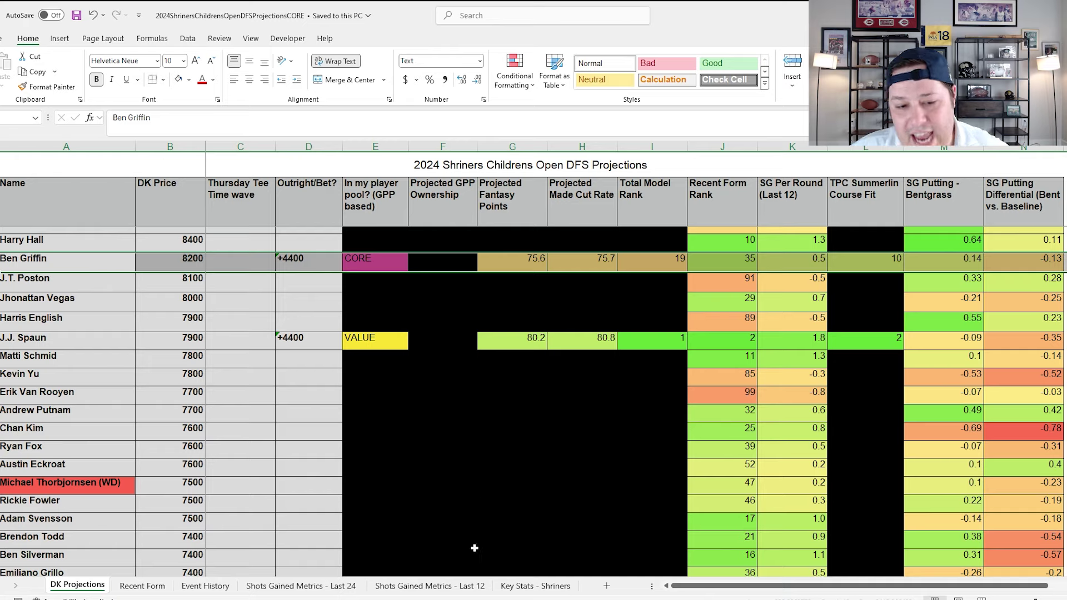
Step: Examine Ben Griffin's off-the-tee and approach numbers on the Shots Gained Metrics - Last 12 sheet
left_click(439, 583)
scroll(362, 373, "down", 2)
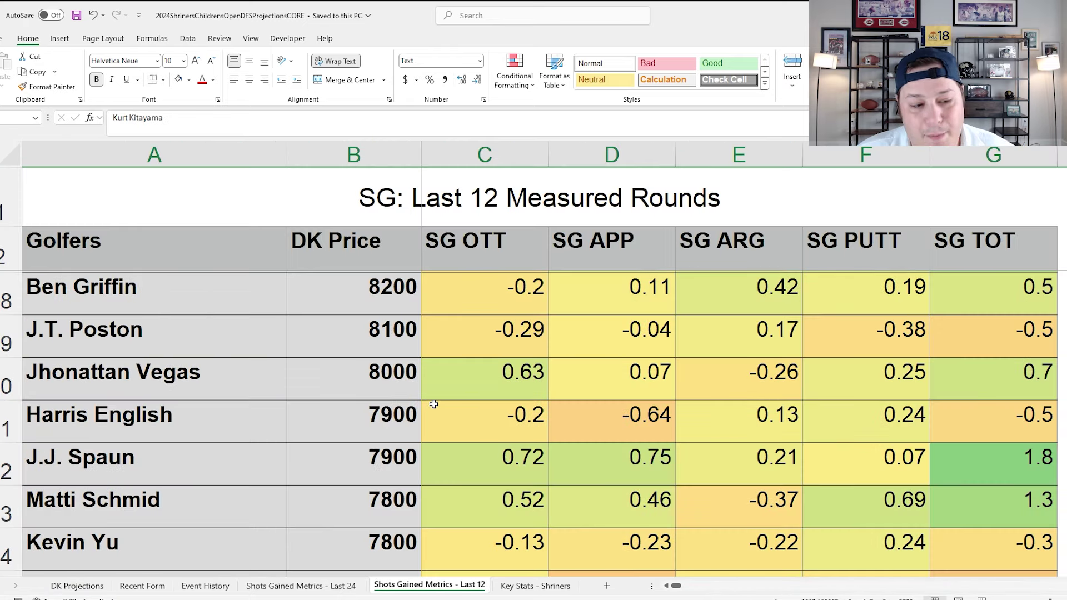
scroll(601, 381, "up", 1)
left_click(687, 451)
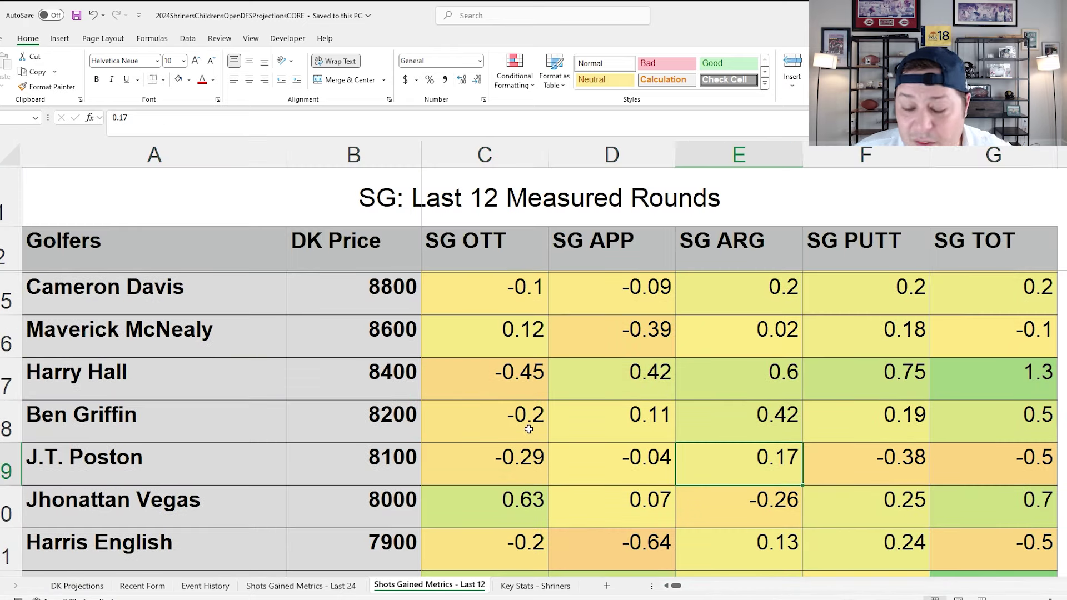
left_click(491, 406)
left_click(9, 422)
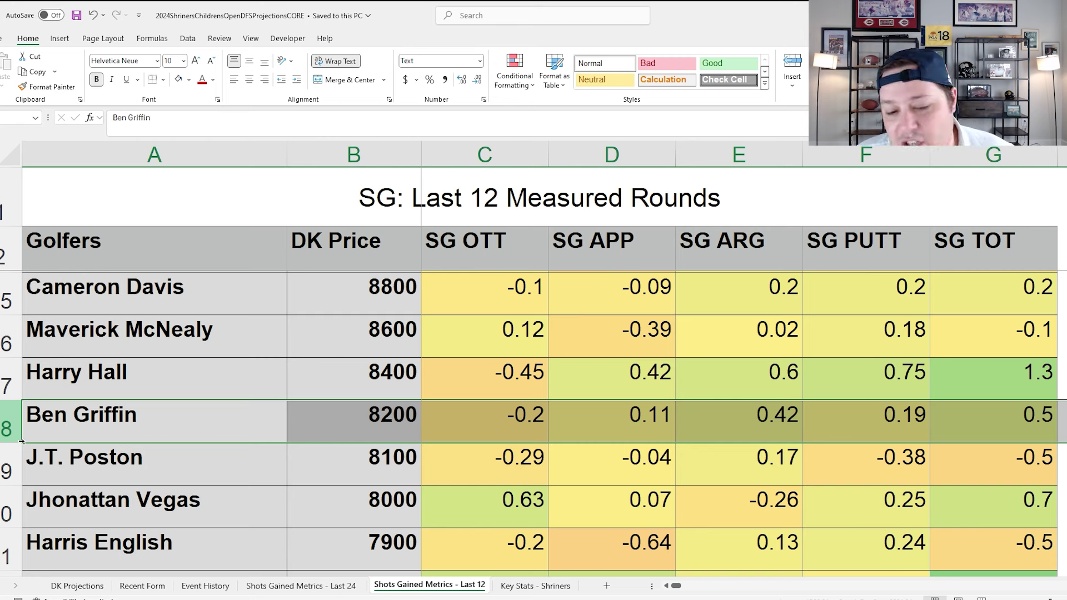
left_click(523, 426)
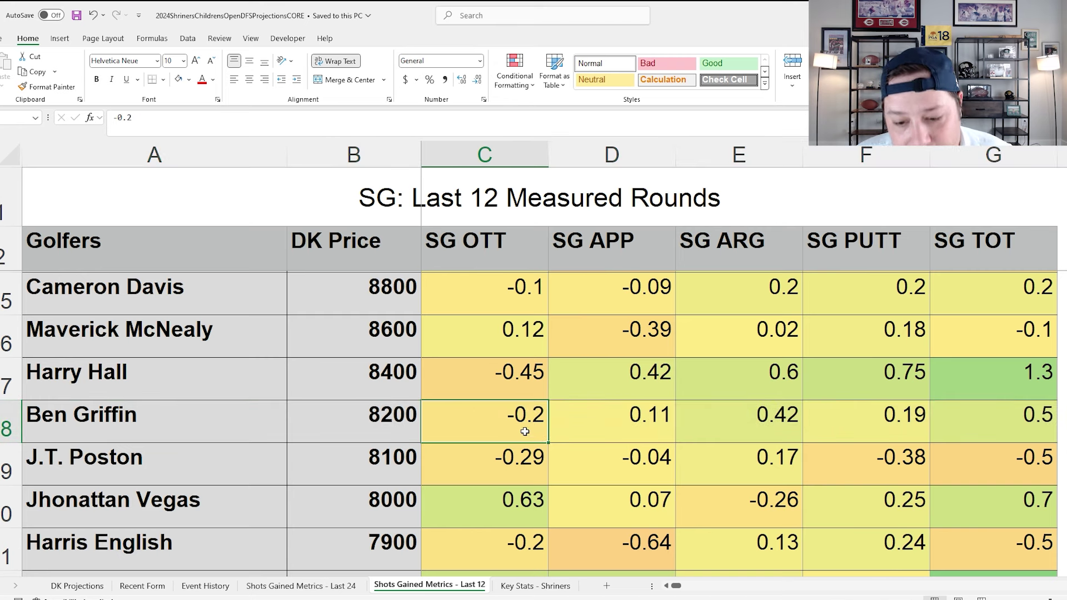
left_click(649, 410)
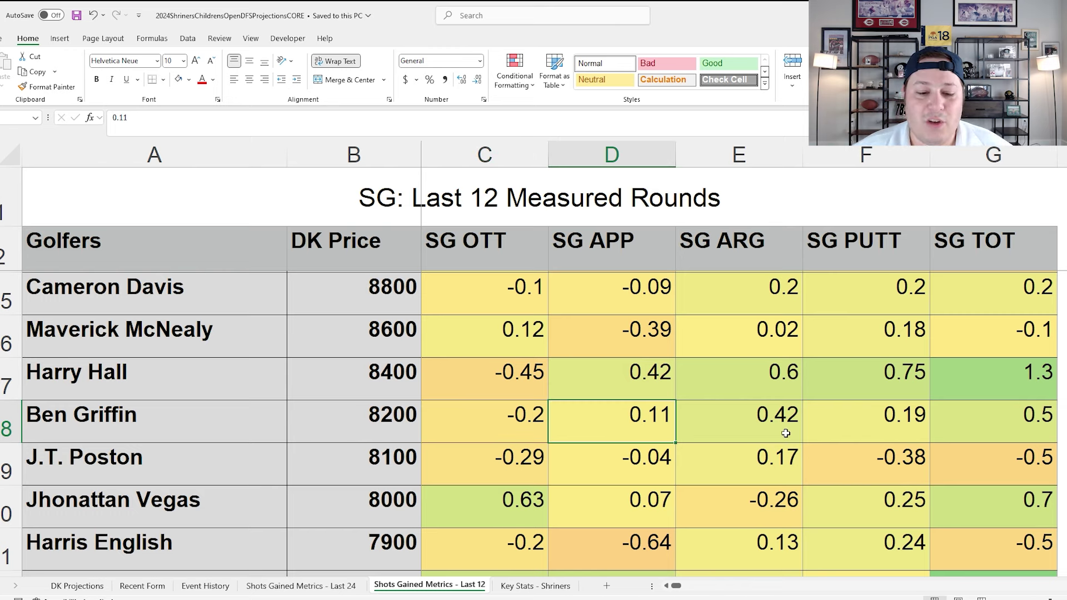
Step: Examine Ben Griffin's off-the-tee, approach and around-the-green numbers on the Shots Gained Metrics - Last 24 sheet
left_click(331, 593)
scroll(389, 401, "down", 4)
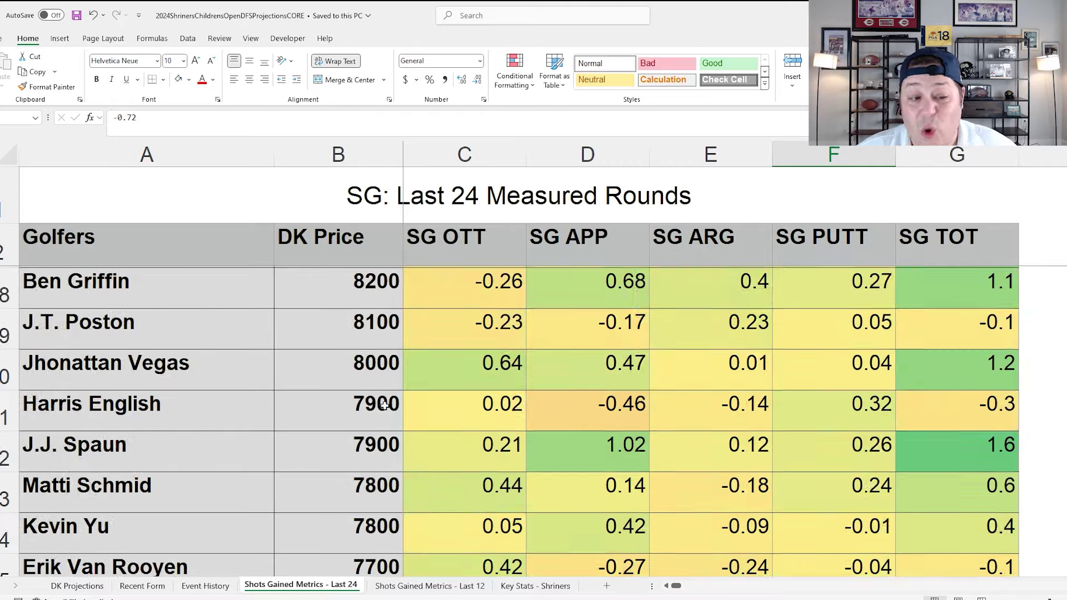
scroll(389, 410, "up", 1)
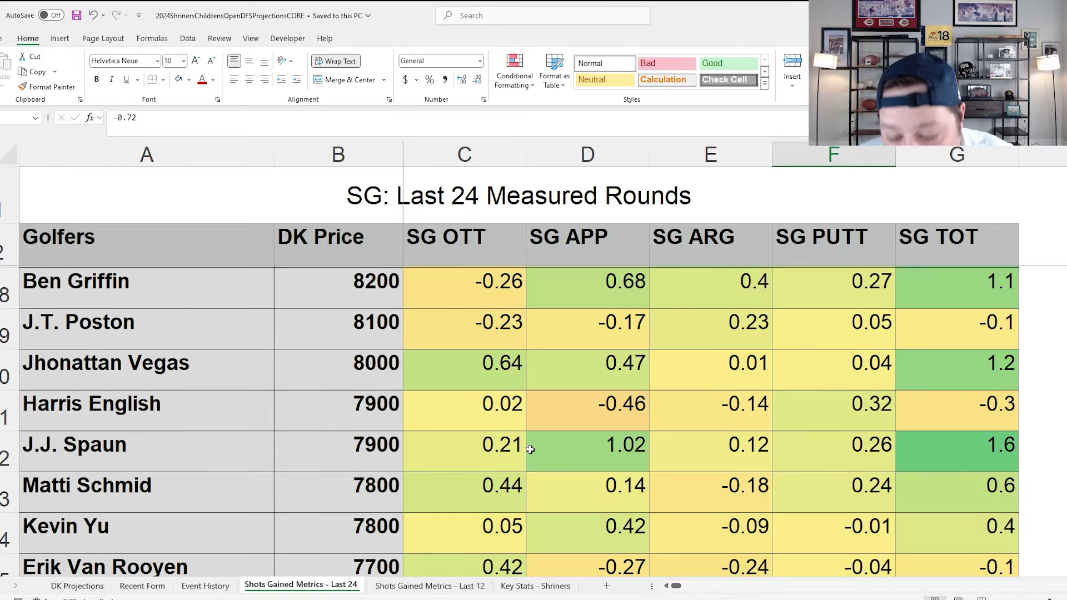
left_click(472, 286)
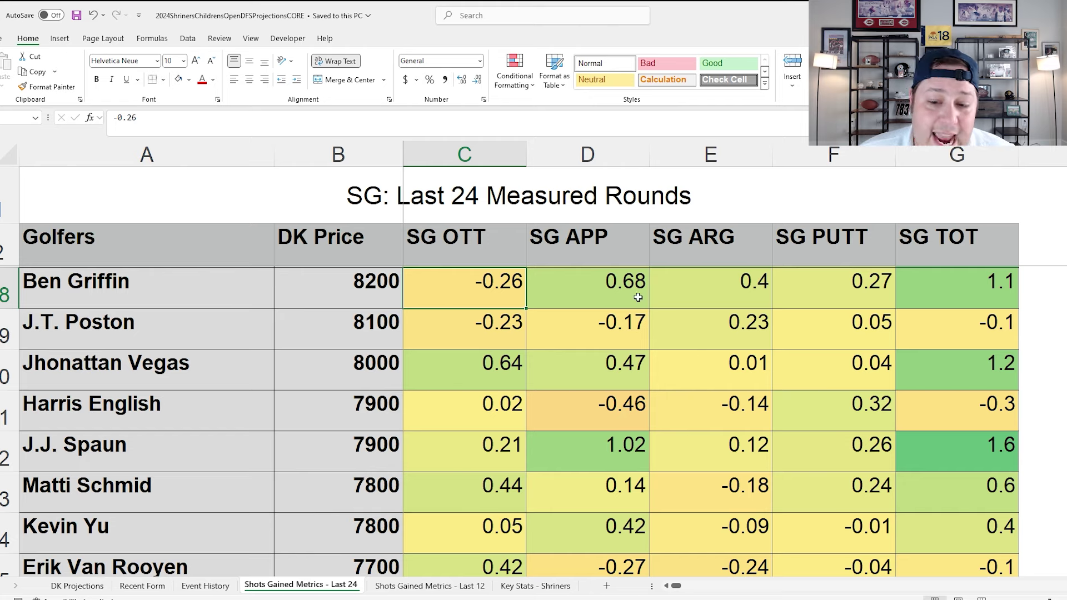
scroll(640, 323, "up", 1)
left_click(625, 403)
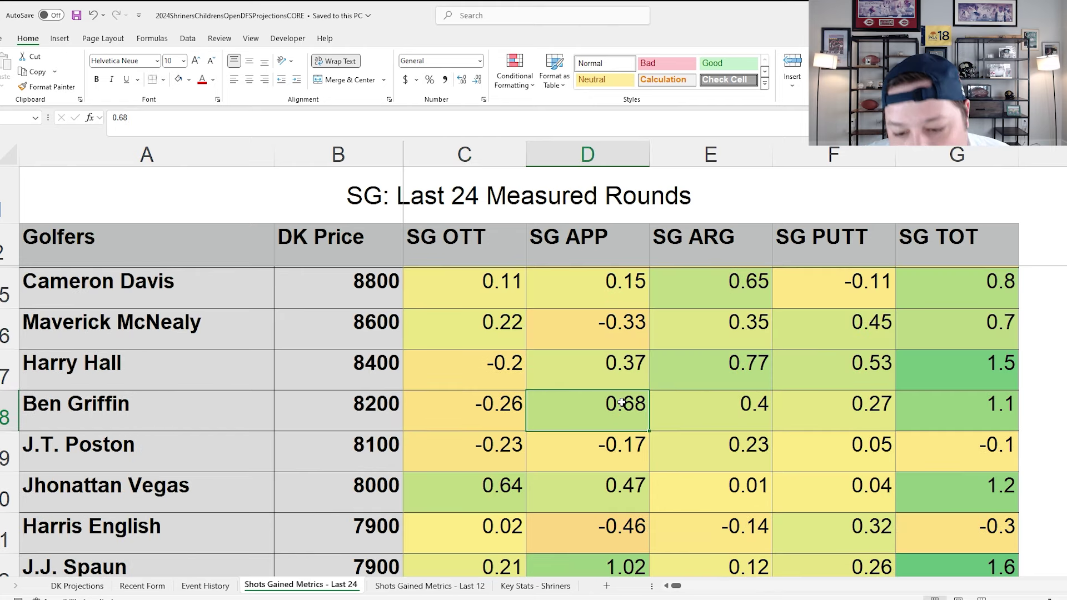
left_click(685, 409)
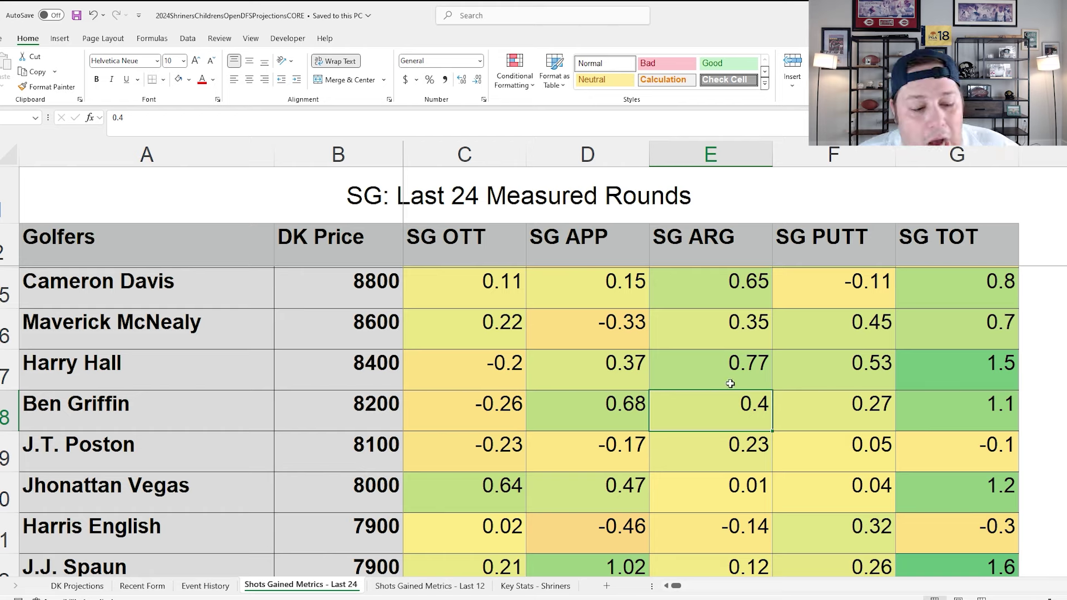
Step: Go back to the DK Projections sheet and check Ben Griffin's outright odds and projected GPP ownership cell
left_click(77, 586)
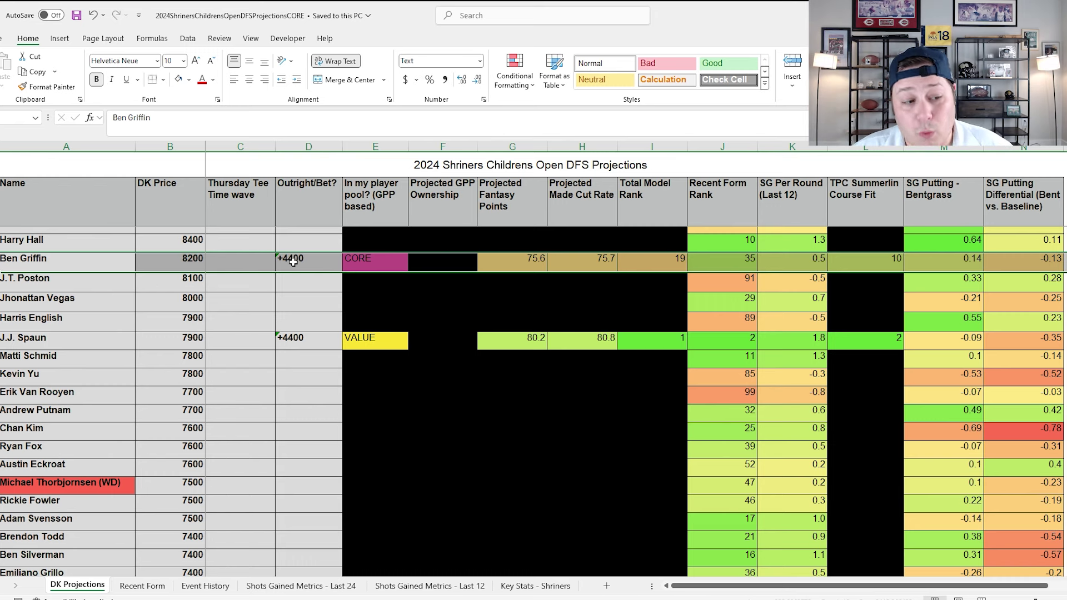
left_click(310, 257)
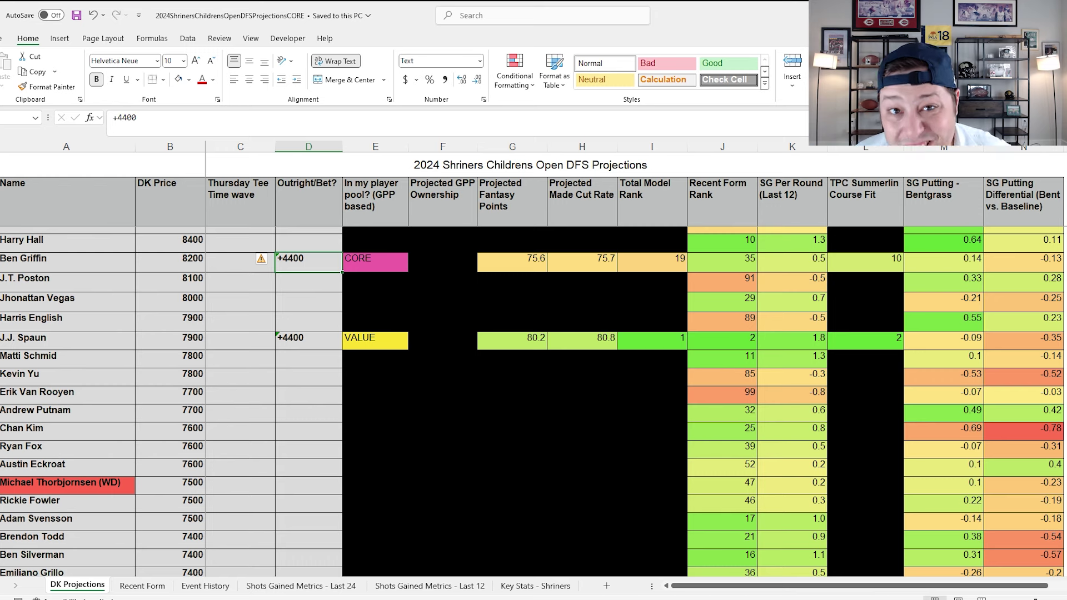
left_click(3, 266)
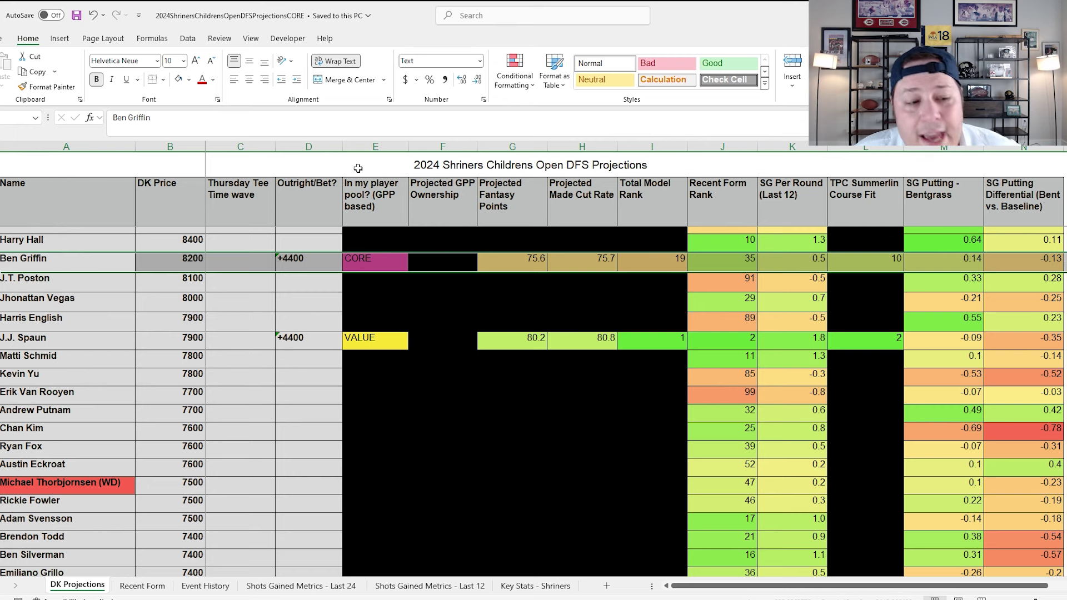
left_click(462, 257)
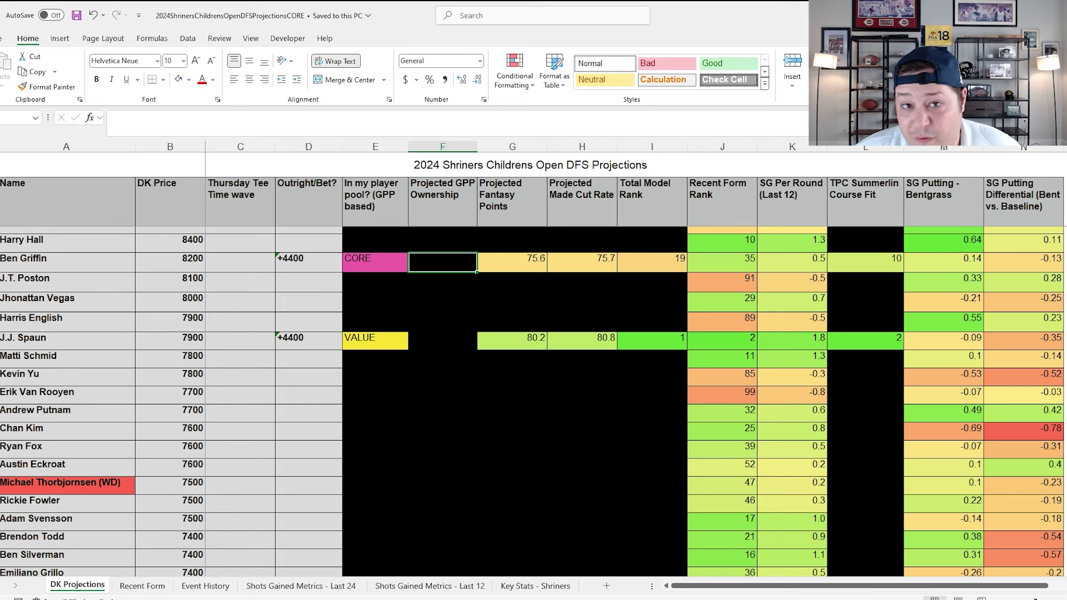
left_click(2, 262)
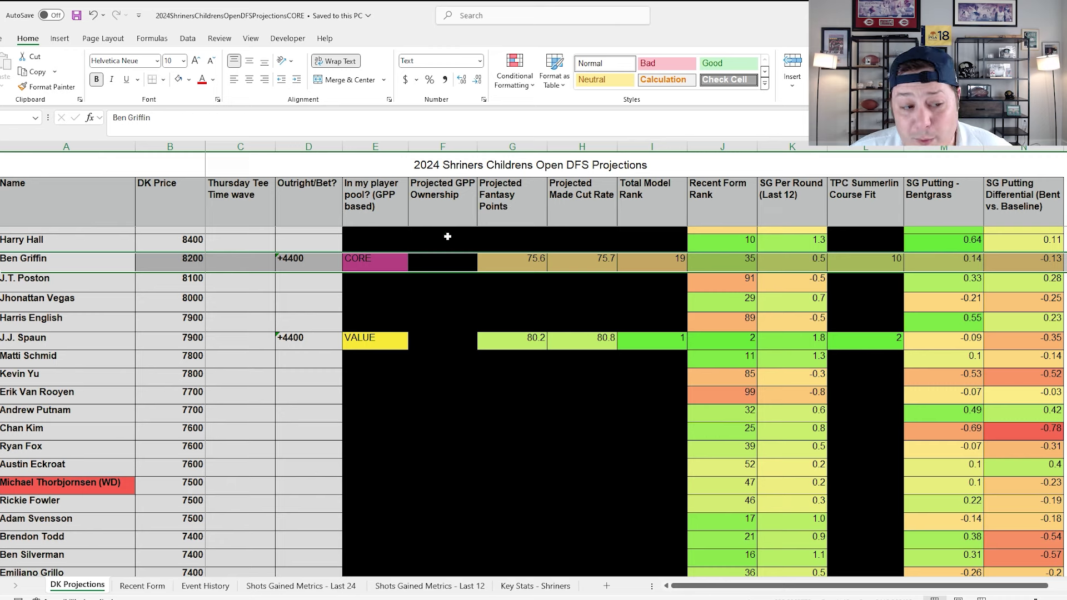
left_click(447, 260)
left_click(2, 261)
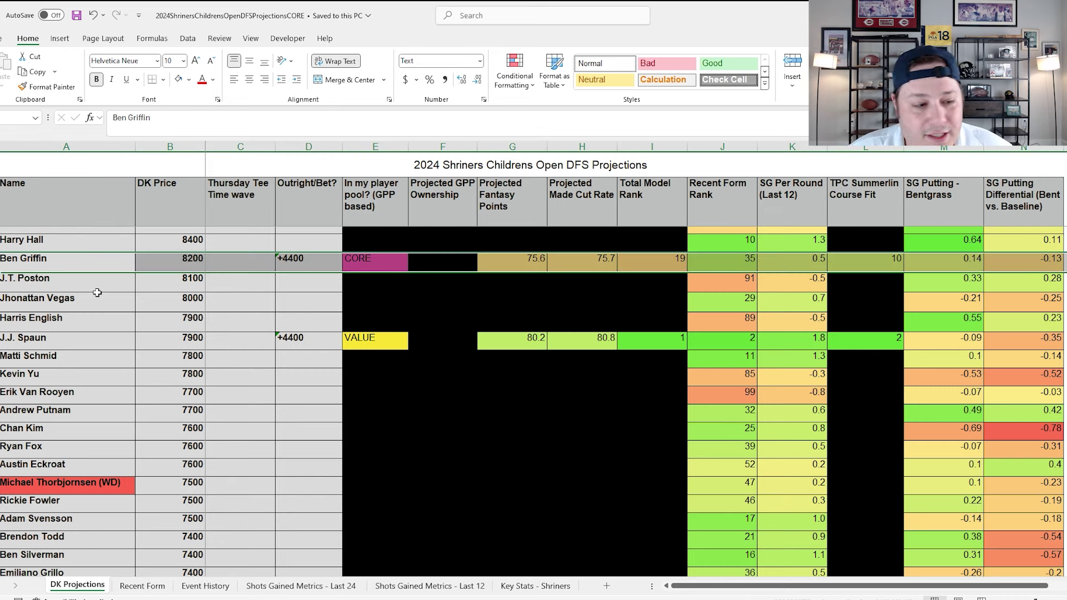
Step: Look over the golfers priced just above Ben Griffin, then revisit his projected ownership cell and highlight his row
scroll(32, 309, "up", 1)
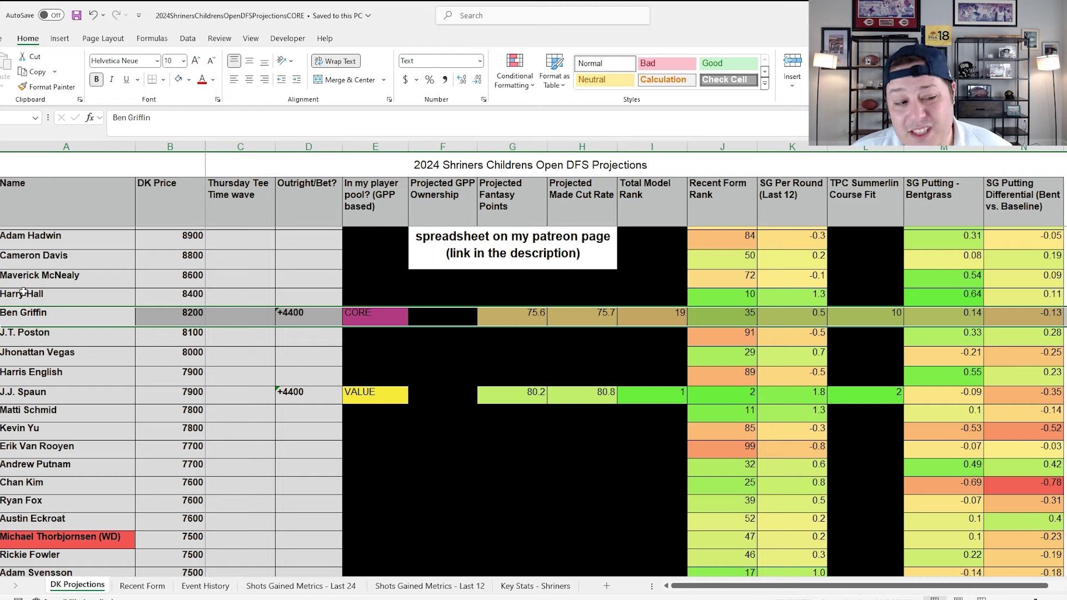
scroll(80, 293, "up", 1)
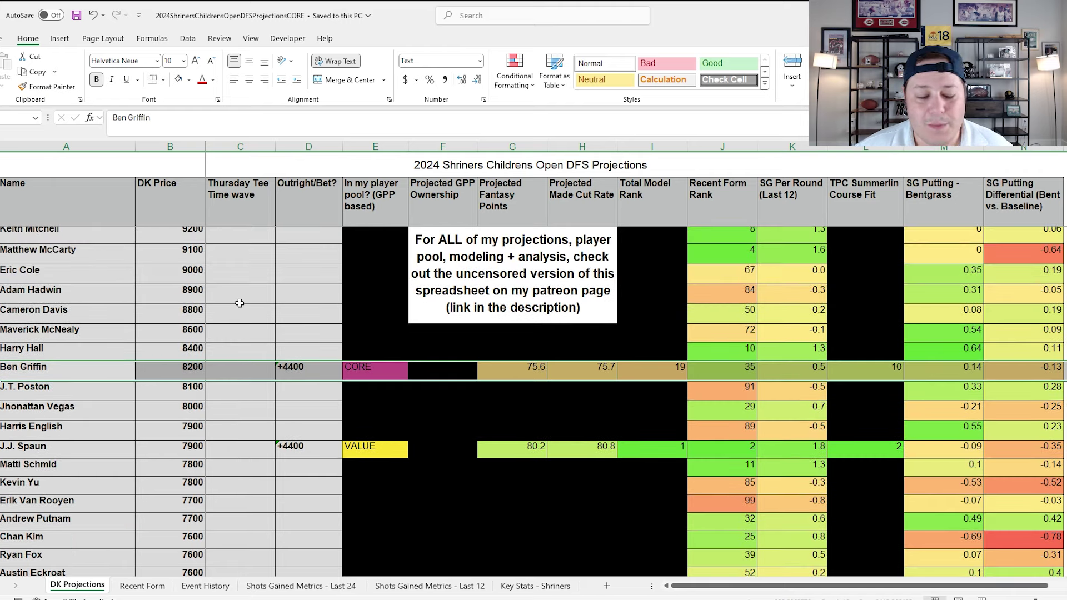
scroll(240, 303, "down", 1)
left_click(429, 317)
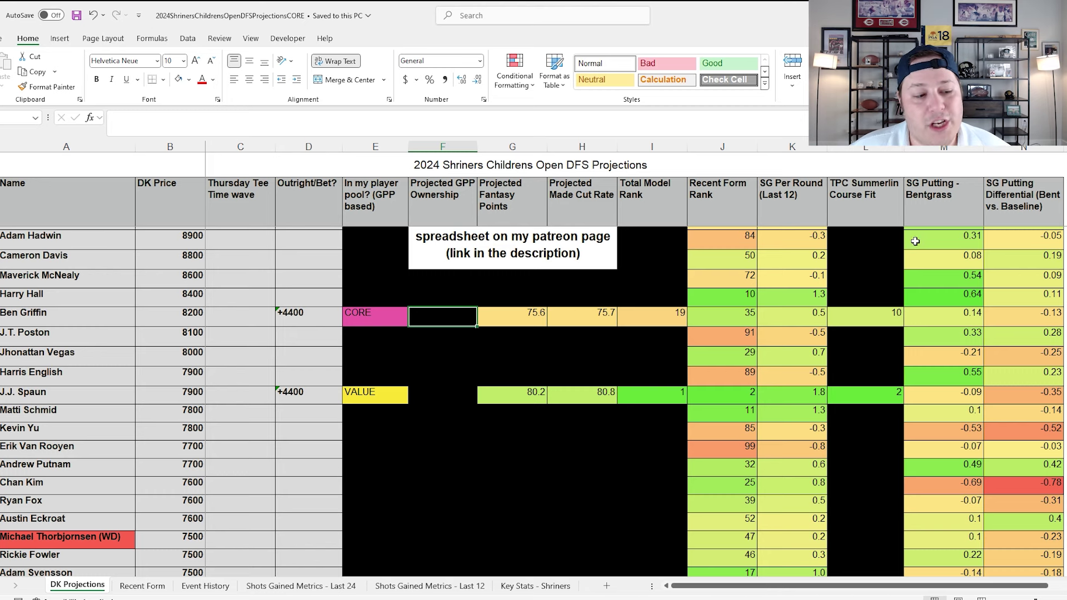
left_click(2, 315)
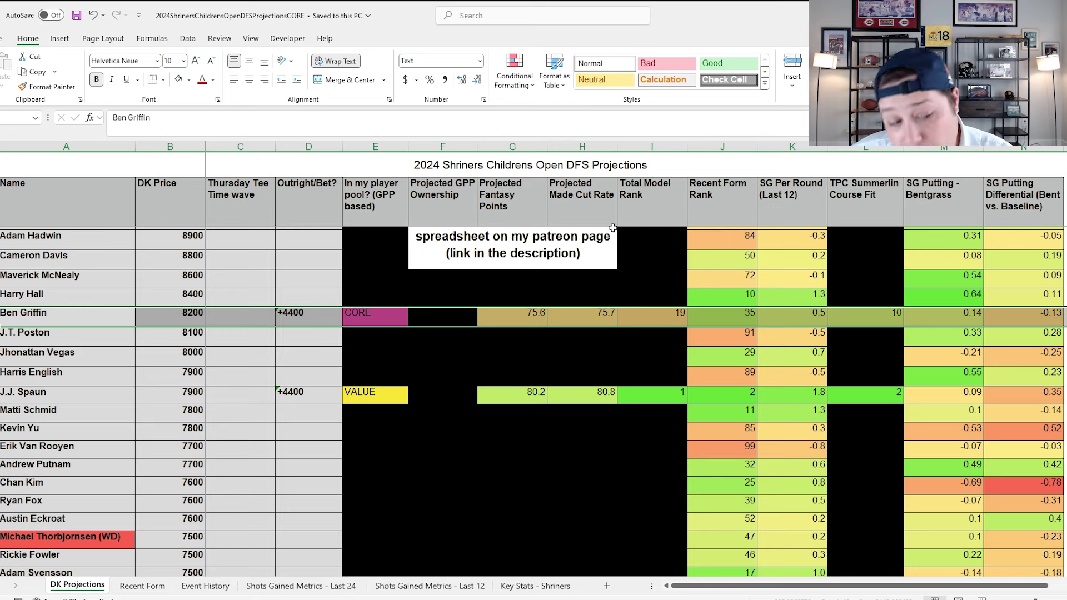
Step: Compare Kurt Kitayama's player pool designation with Ben Griffin's row
scroll(645, 317, "up", 4)
left_click(367, 338)
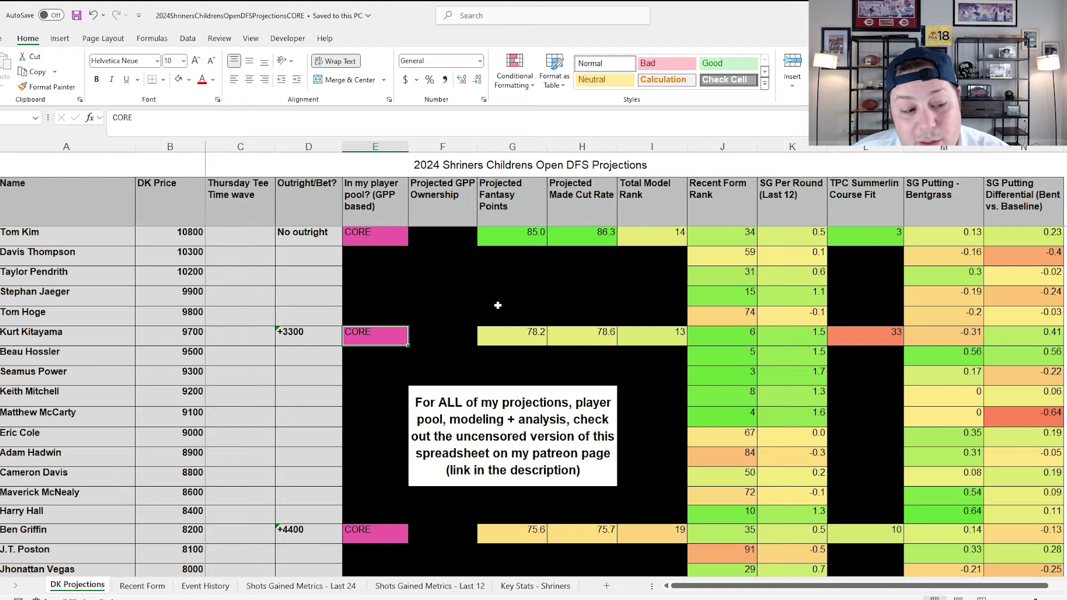
scroll(474, 387, "down", 4)
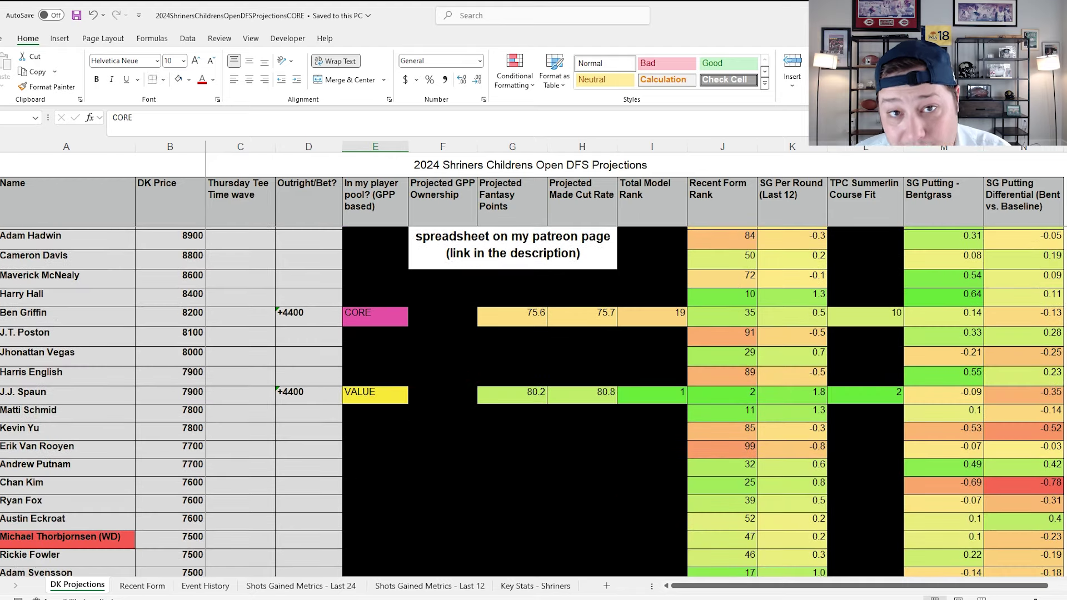
left_click(1, 317)
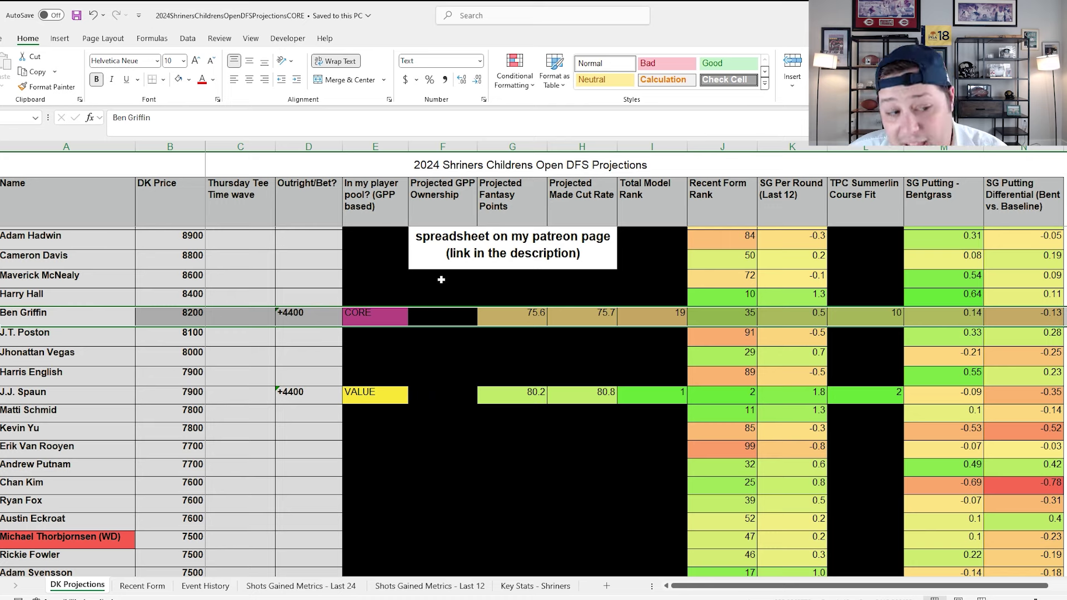
Step: Highlight J.J. Spaun's row and check his player pool designation and projected GPP ownership cell
scroll(441, 281, "down", 2)
left_click(2, 287)
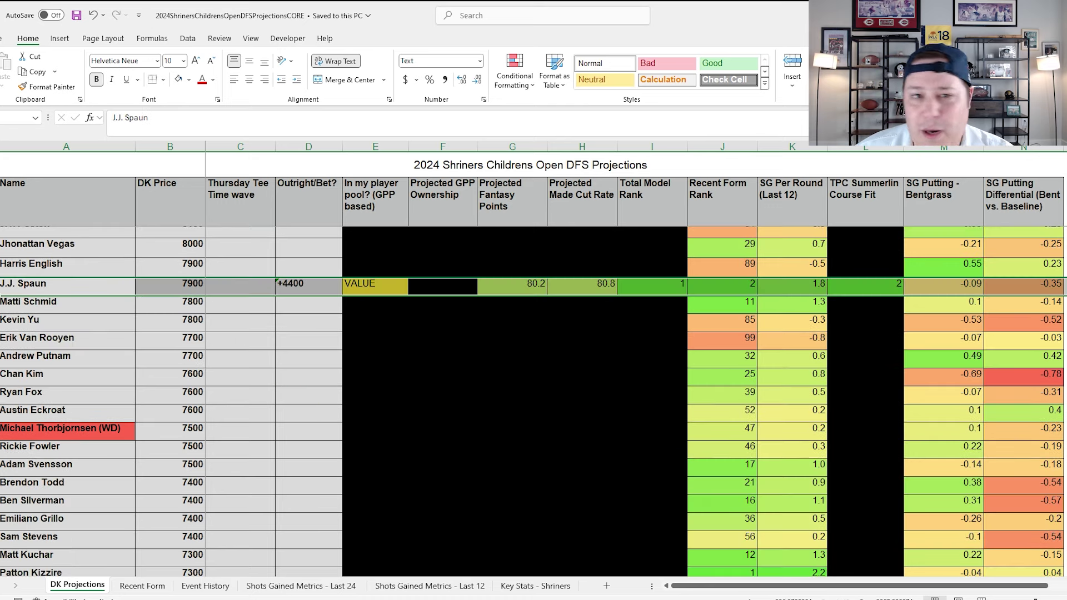
left_click(367, 284)
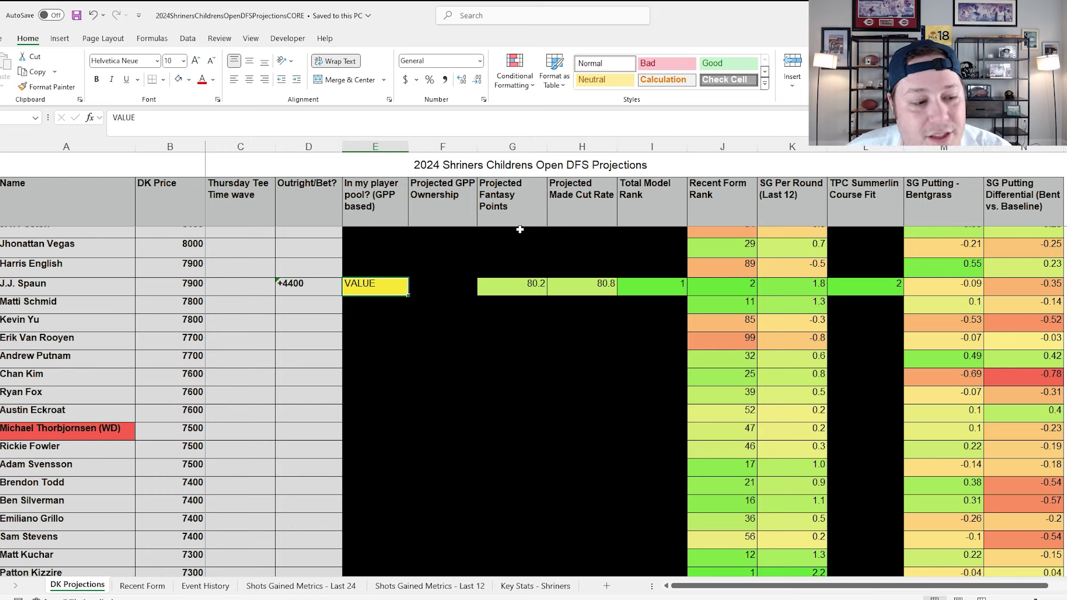
left_click(123, 292)
key("shift+space")
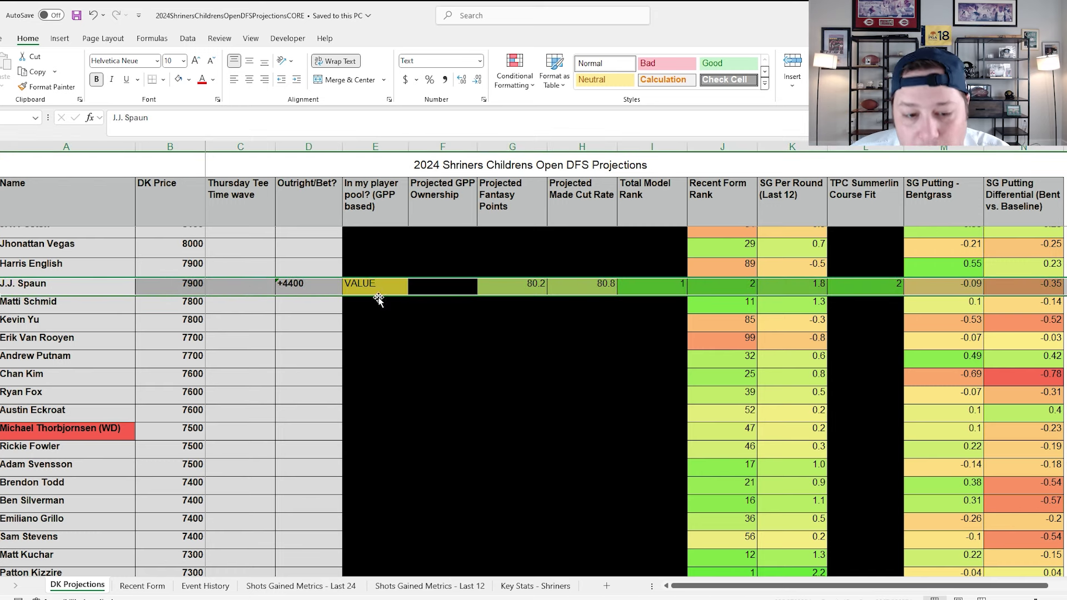
left_click(428, 282)
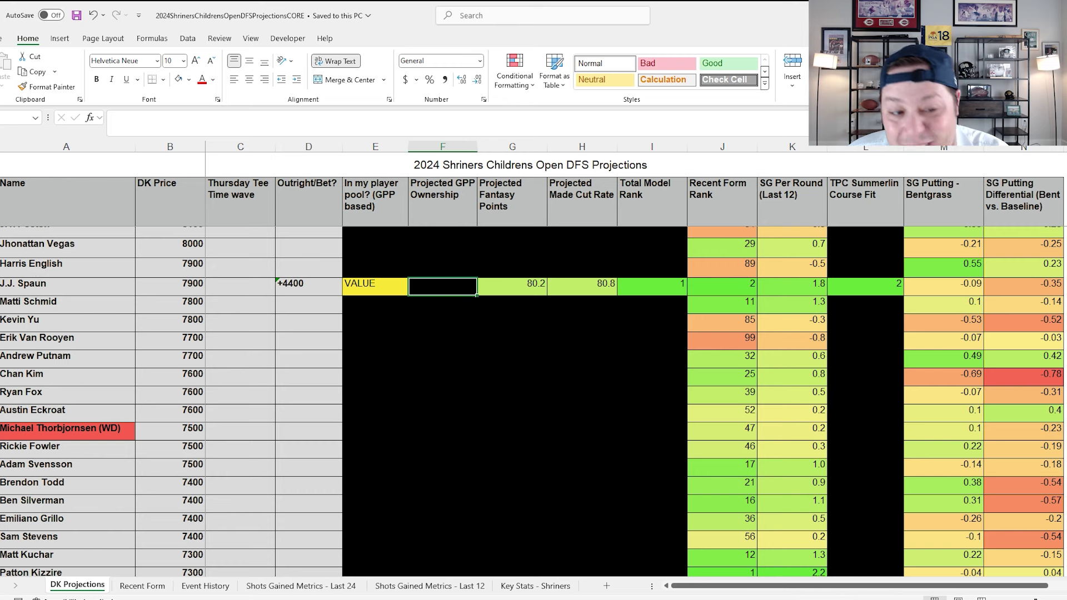
key("shift+space")
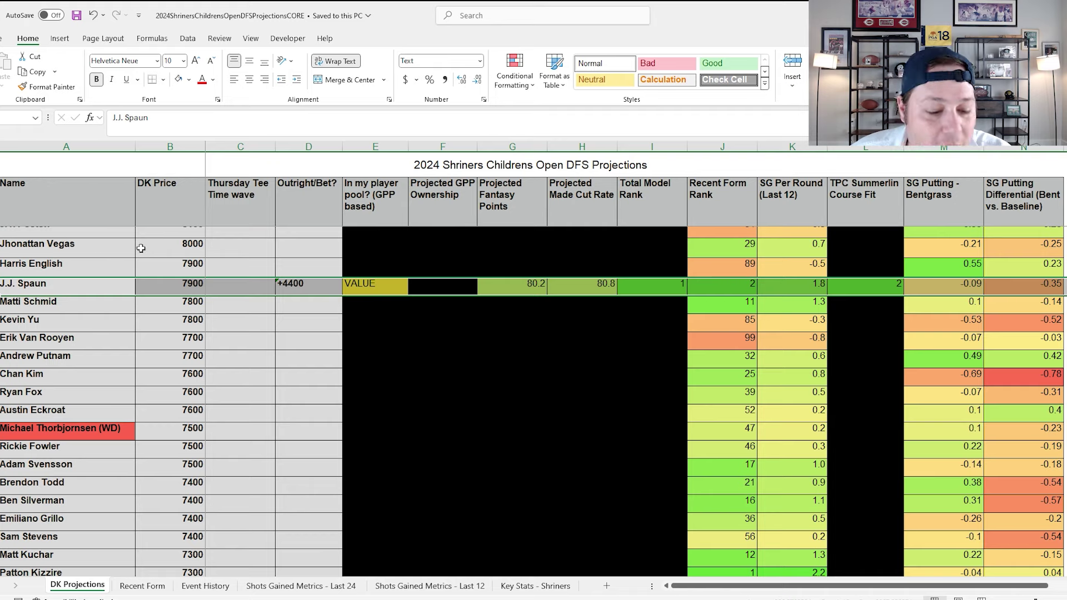
Step: Pass through the Event History sheet to Recent Form and find J.J. Spaun's recent tournament finishes
left_click(205, 586)
left_click(142, 586)
scroll(137, 360, "down", 2)
scroll(137, 360, "down", 4)
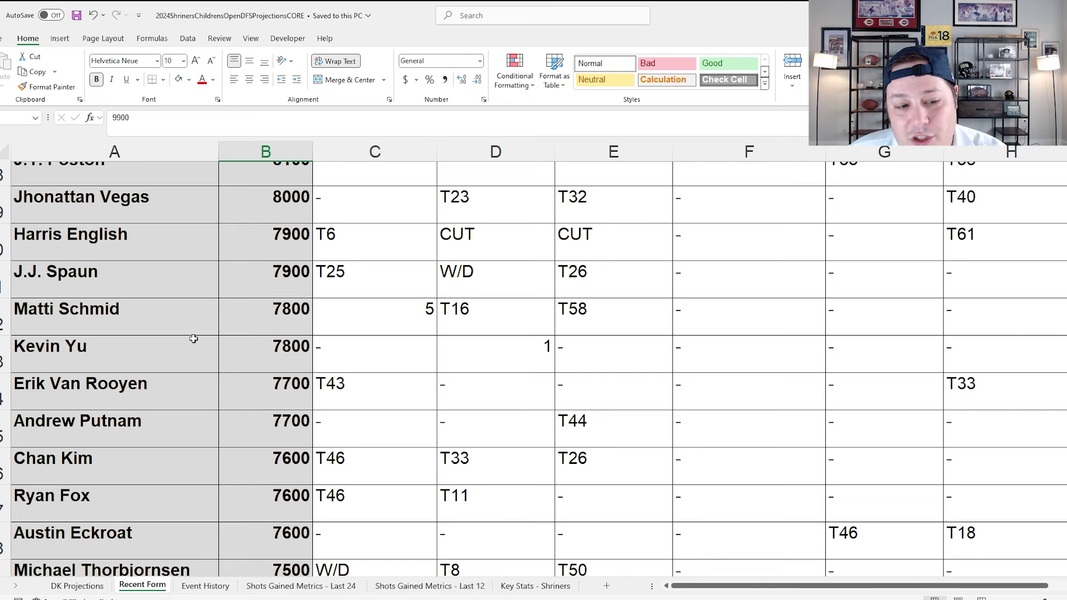
Step: Highlight J.J. Spaun's row on the Recent Form sheet and check his second and third listed event results
left_click(3, 285)
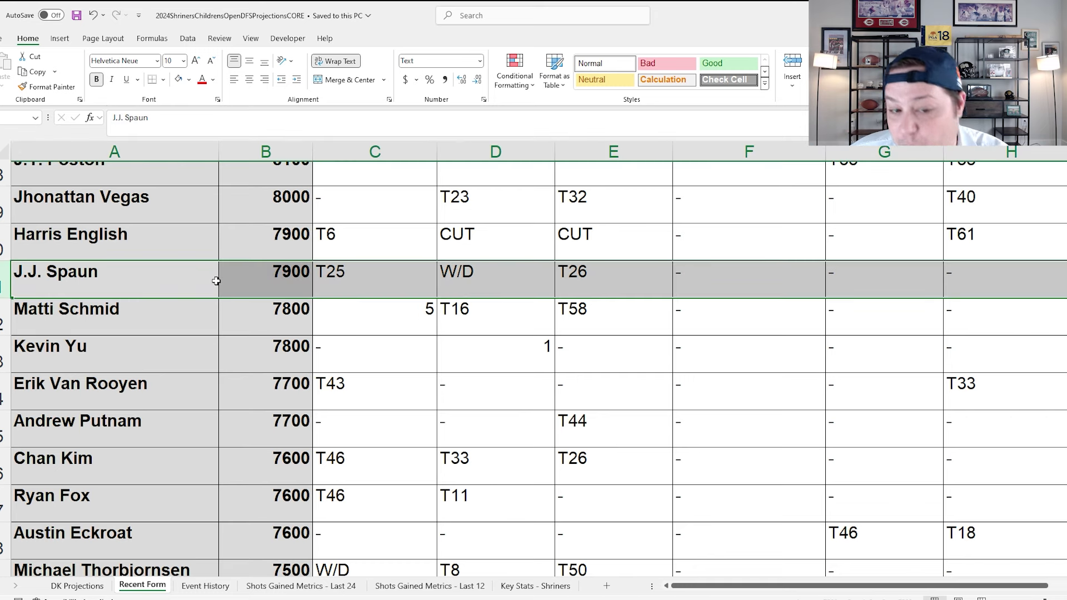
left_click(496, 274)
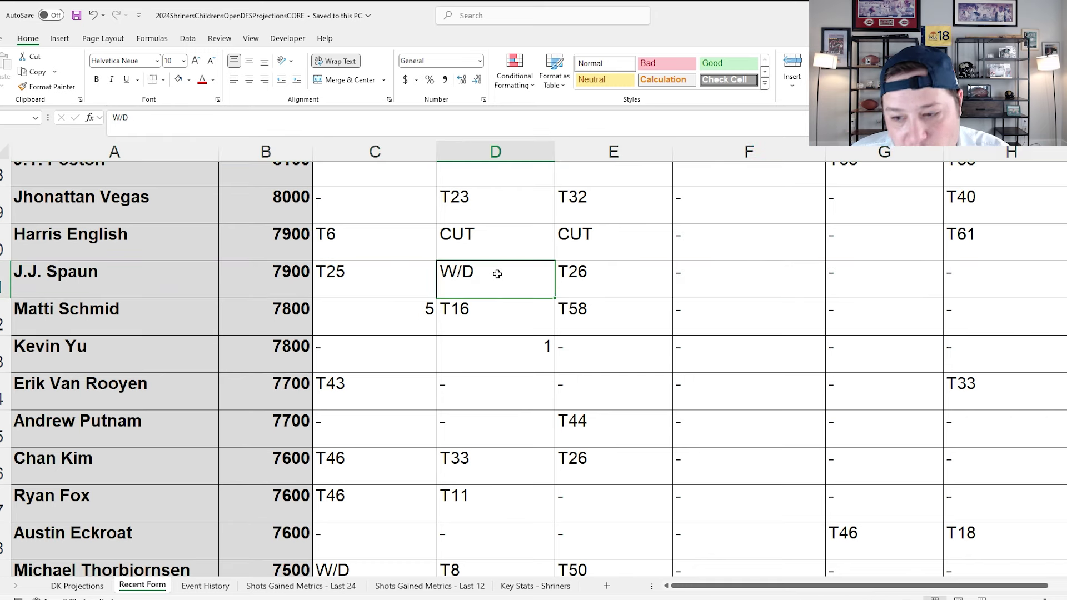
left_click(633, 281)
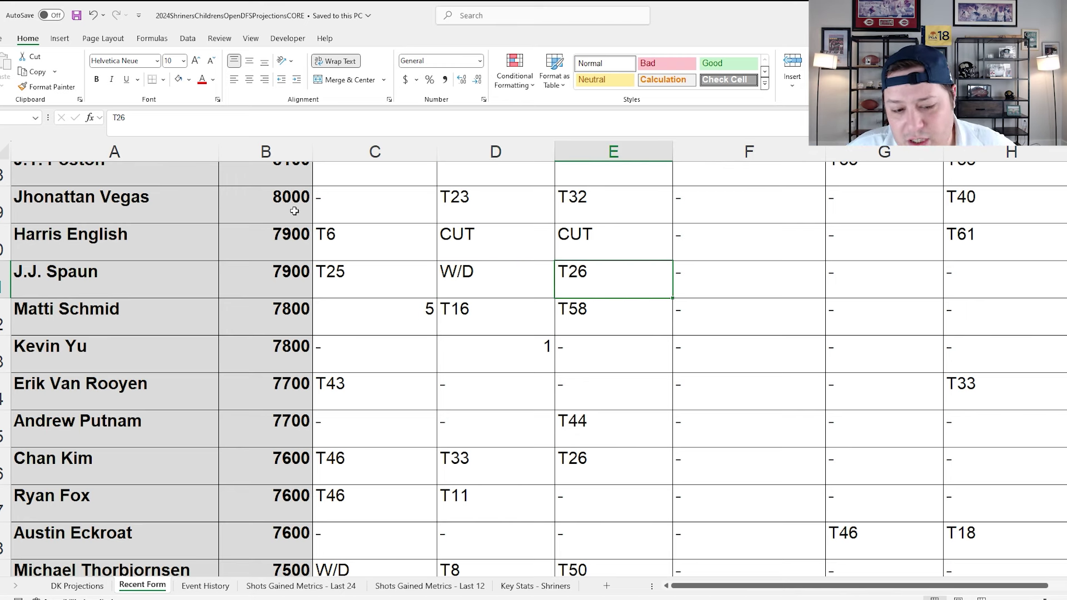
Step: Find J.J. Spaun on the Shots Gained Metrics - Last 24 sheet and review his off-the-tee through putting figures
left_click(301, 585)
scroll(361, 489, "down", 3)
scroll(358, 467, "up", 1)
left_click(482, 321)
left_click_drag(482, 322, 818, 311)
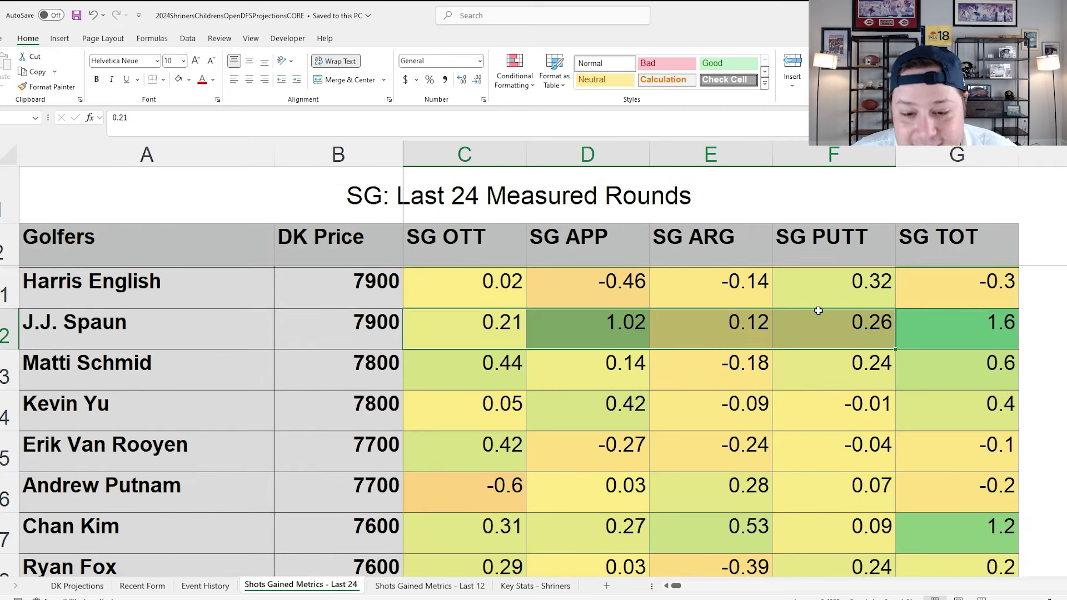
left_click(7, 329)
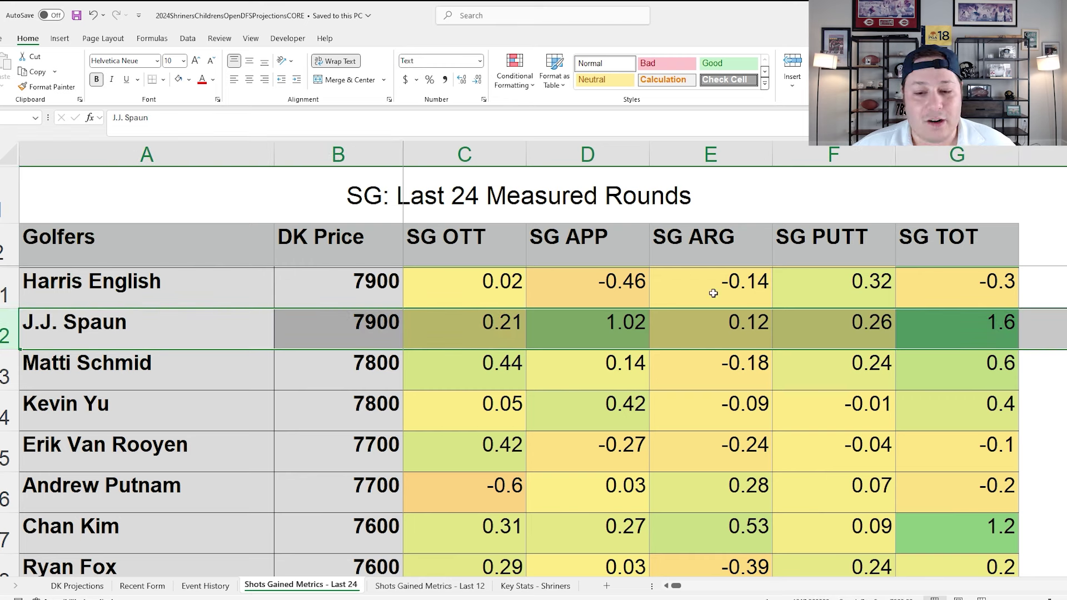
Step: Examine J.J. Spaun's strokes gained approach and total figures, then highlight his whole row
left_click_drag(502, 326, 864, 332)
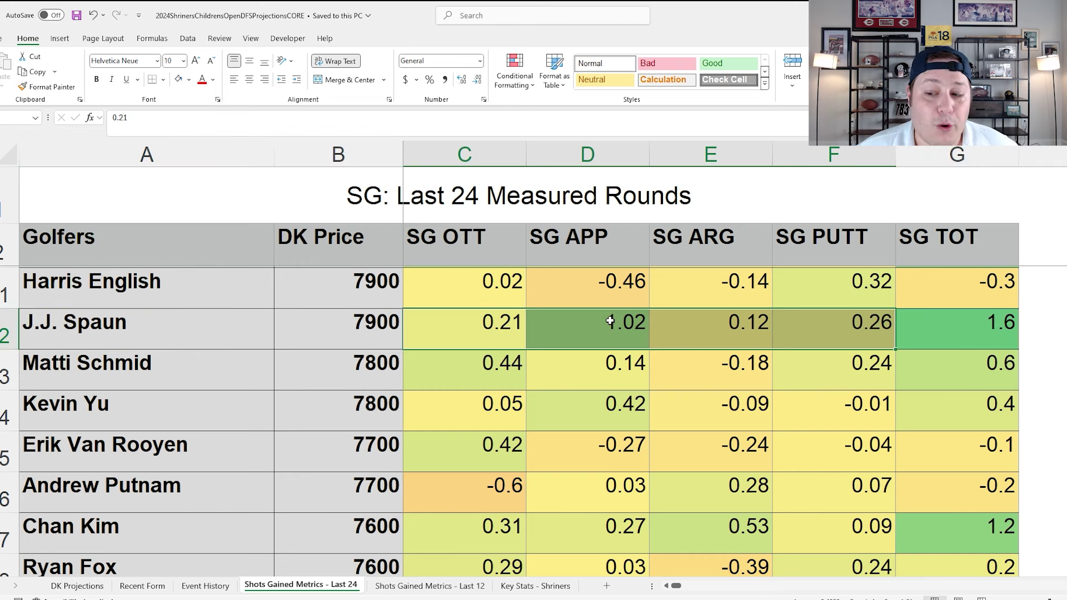
left_click(610, 321)
left_click(936, 332)
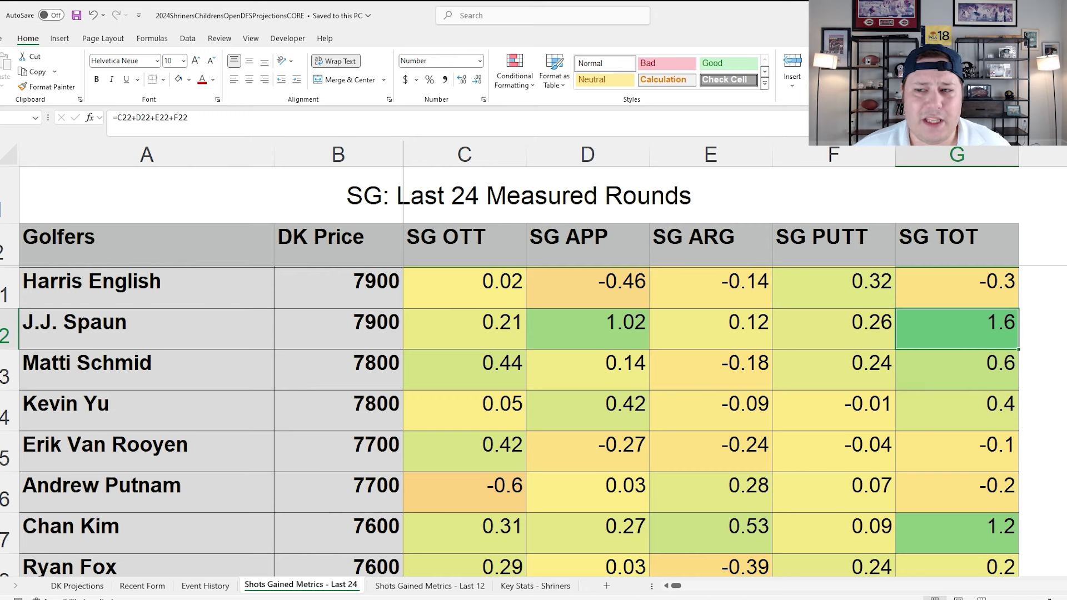
left_click(7, 329)
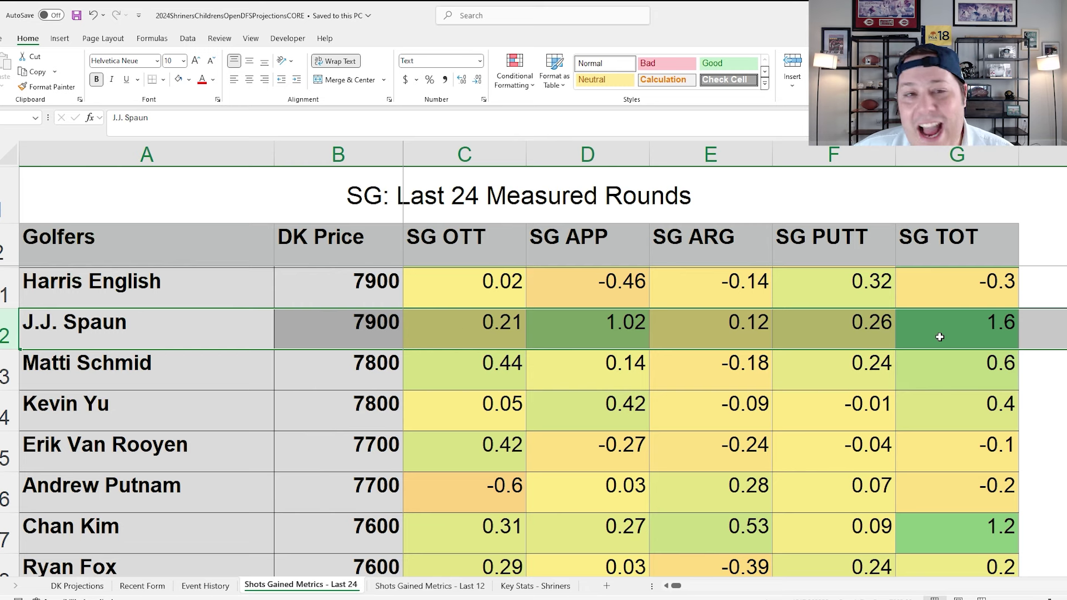
Step: Recheck J.J. Spaun's four strokes gained categories and his off-the-tee figure, leaving his row highlighted
left_click_drag(434, 333, 841, 327)
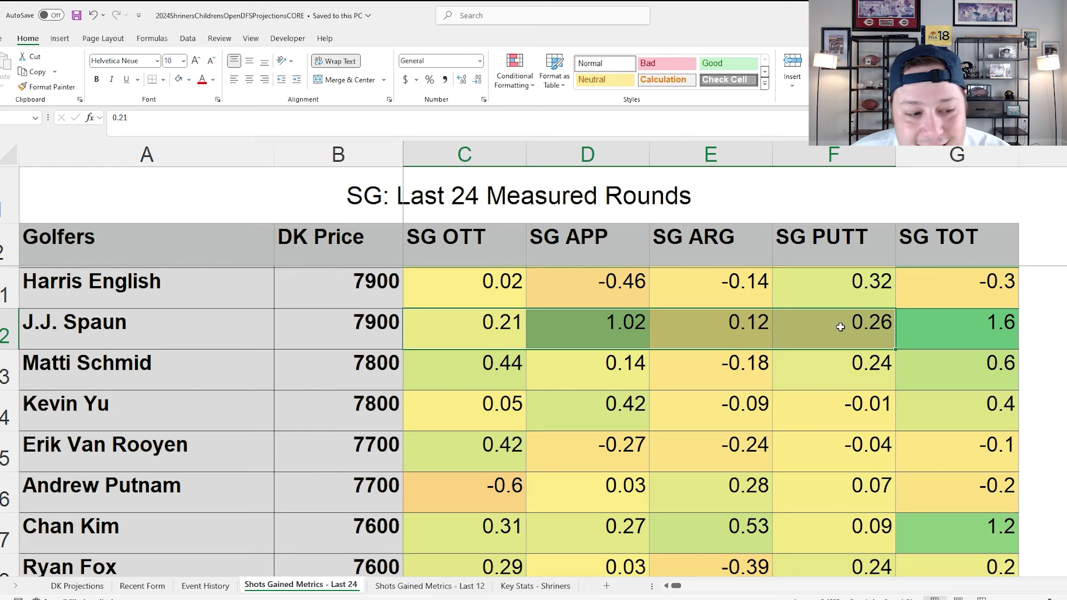
left_click(9, 329)
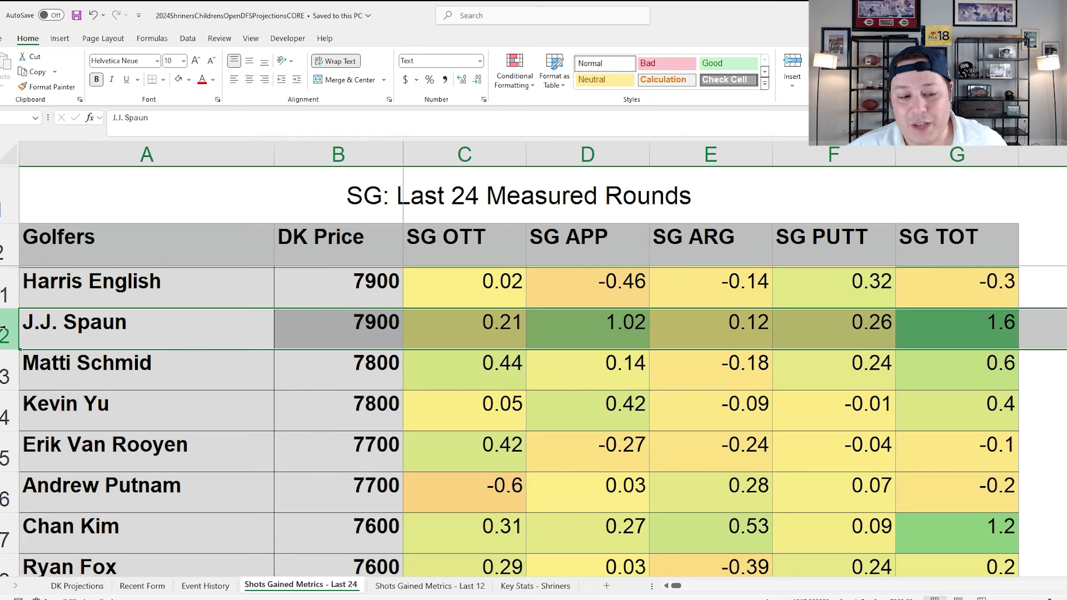
left_click(431, 317)
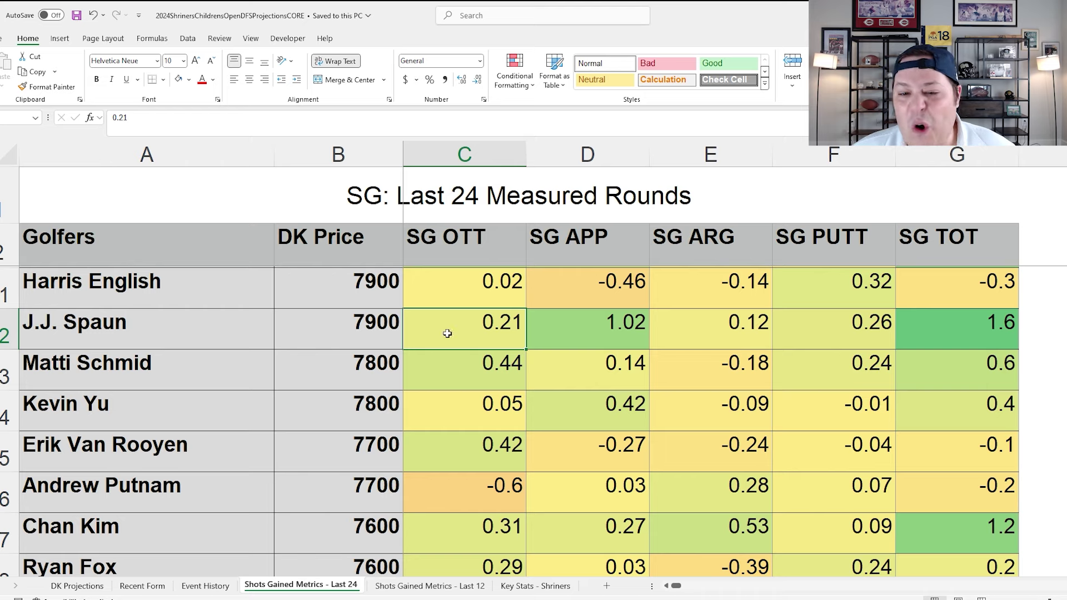
left_click(6, 331)
Step: Return to the DK Projections sheet and check J.J. Spaun's projected GPP ownership cell, then highlight his row
left_click(77, 586)
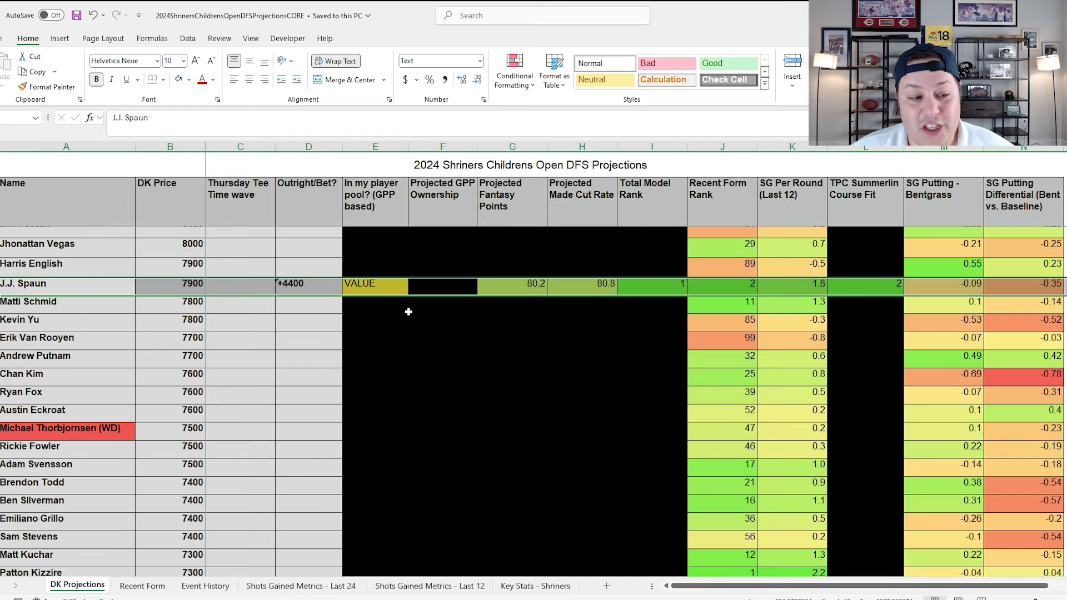
left_click(448, 287)
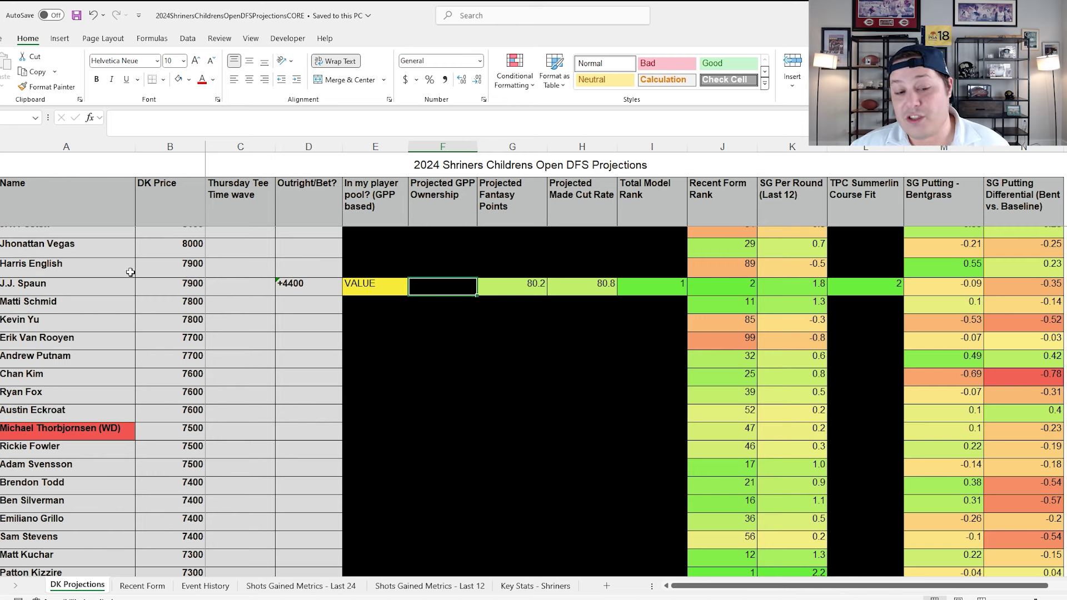
left_click(4, 284)
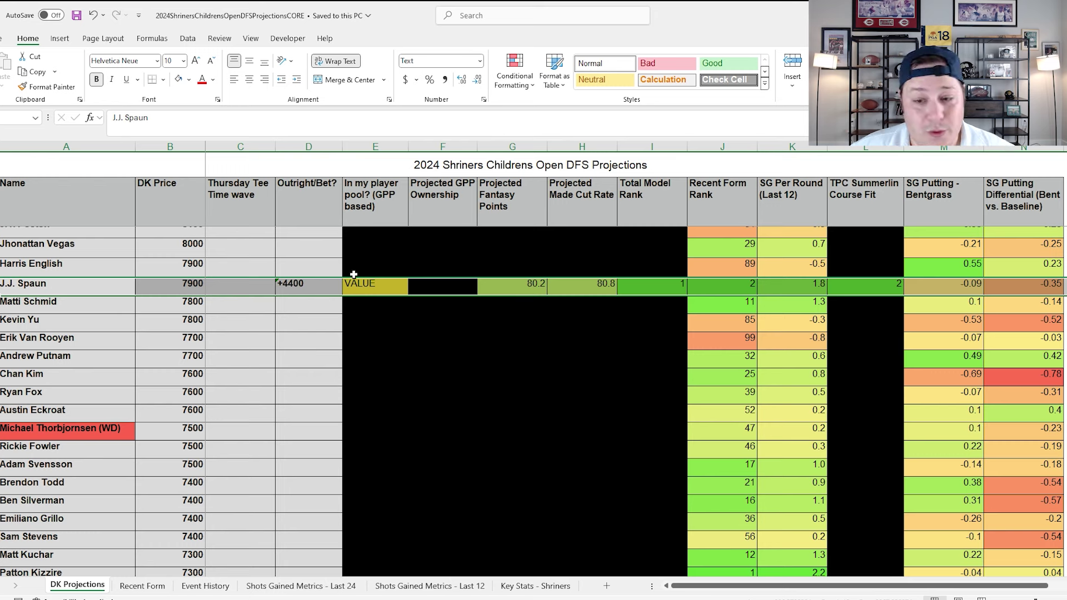
Step: Review J.J. Spaun's projected GPP ownership, total model rank, recent form rank and TPC Summerlin course fit
left_click(440, 281)
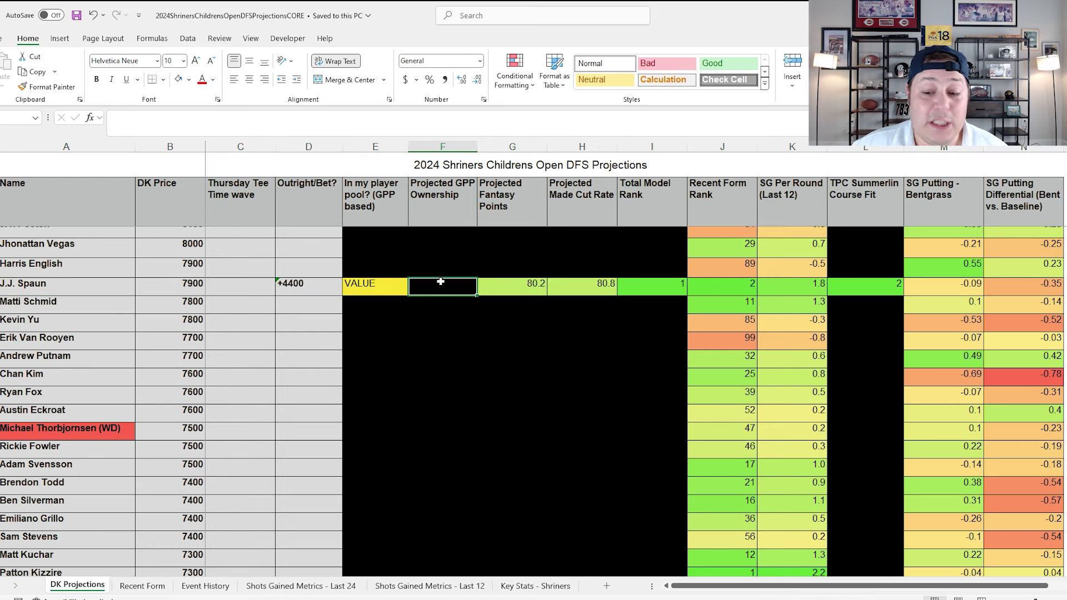
left_click(677, 283)
left_click(719, 287)
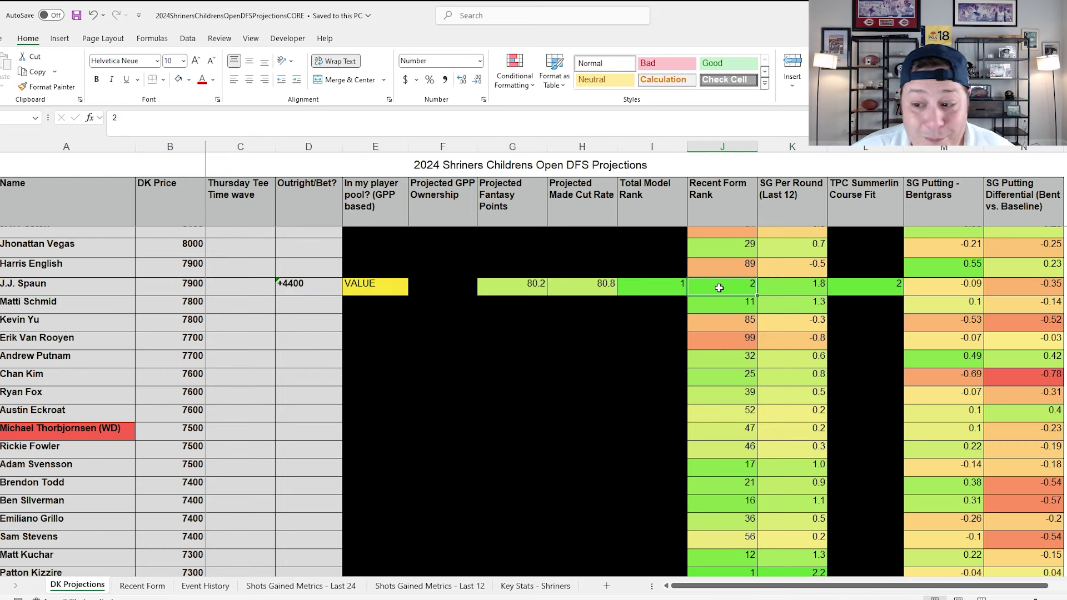
left_click(879, 288)
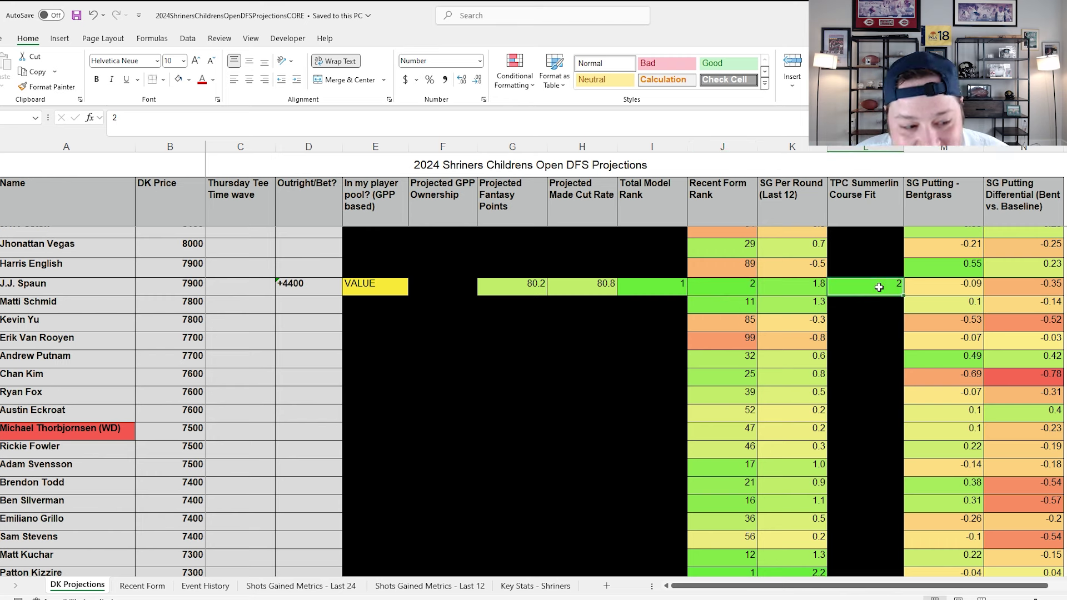
left_click(39, 287)
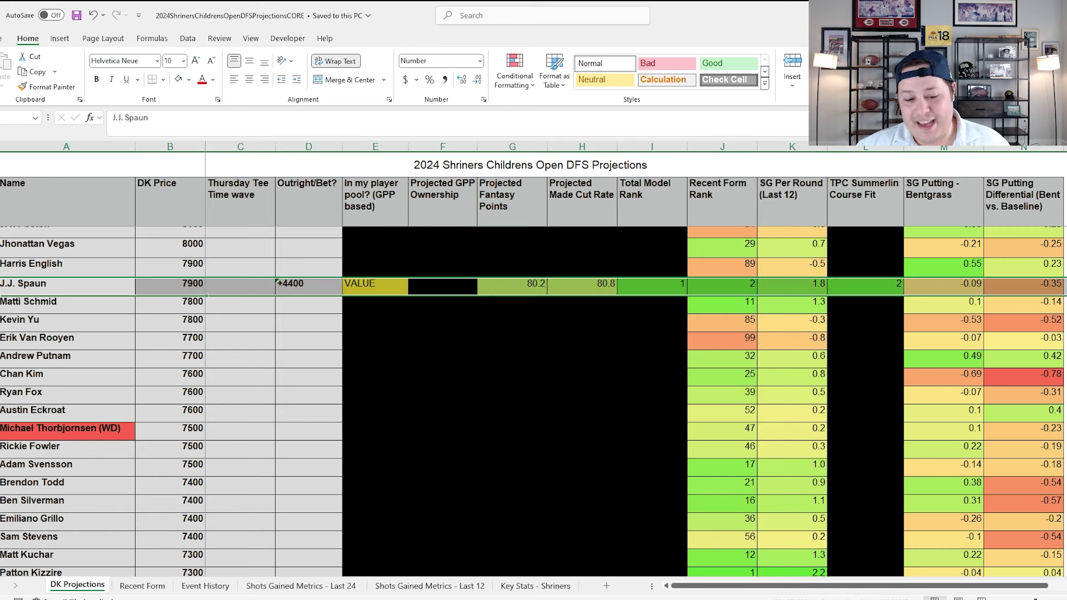
left_click(454, 285)
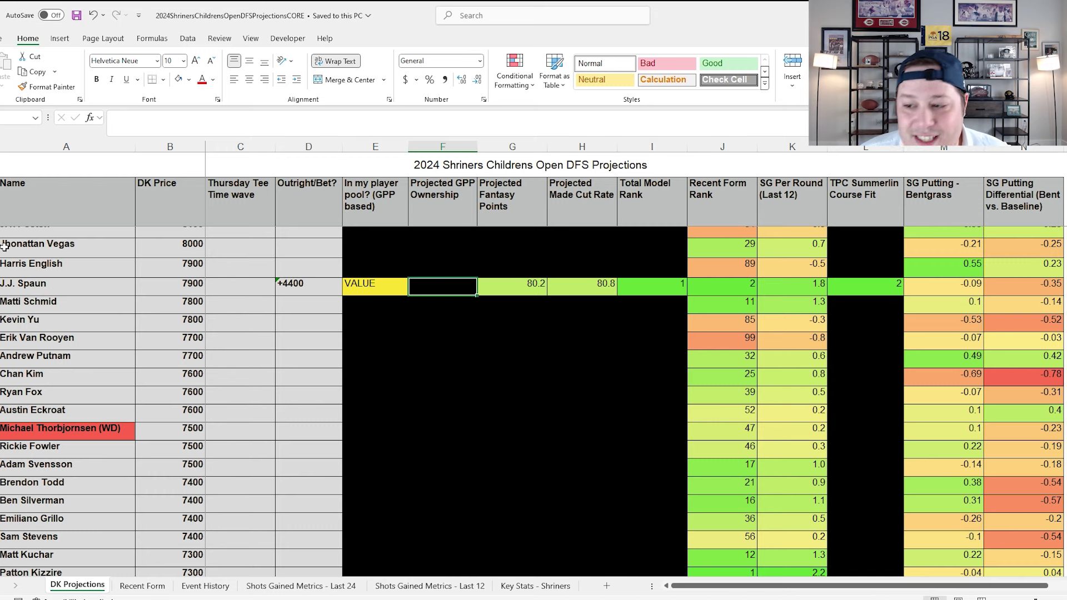
left_click(2, 287)
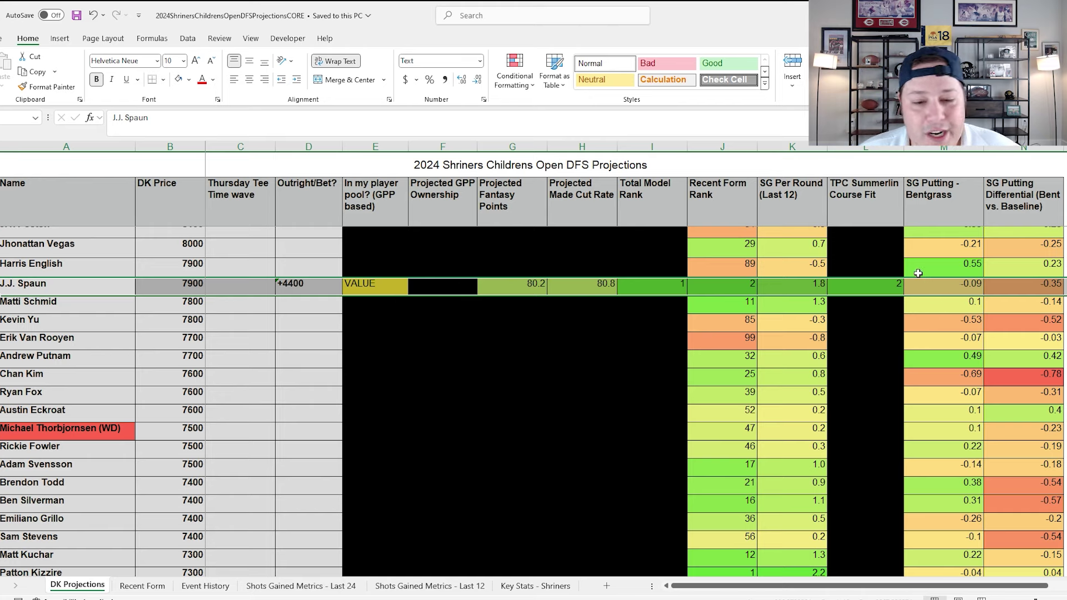
Step: Check J.J. Spaun's strokes gained putting over the last 24 rounds and highlight his row there
left_click(274, 585)
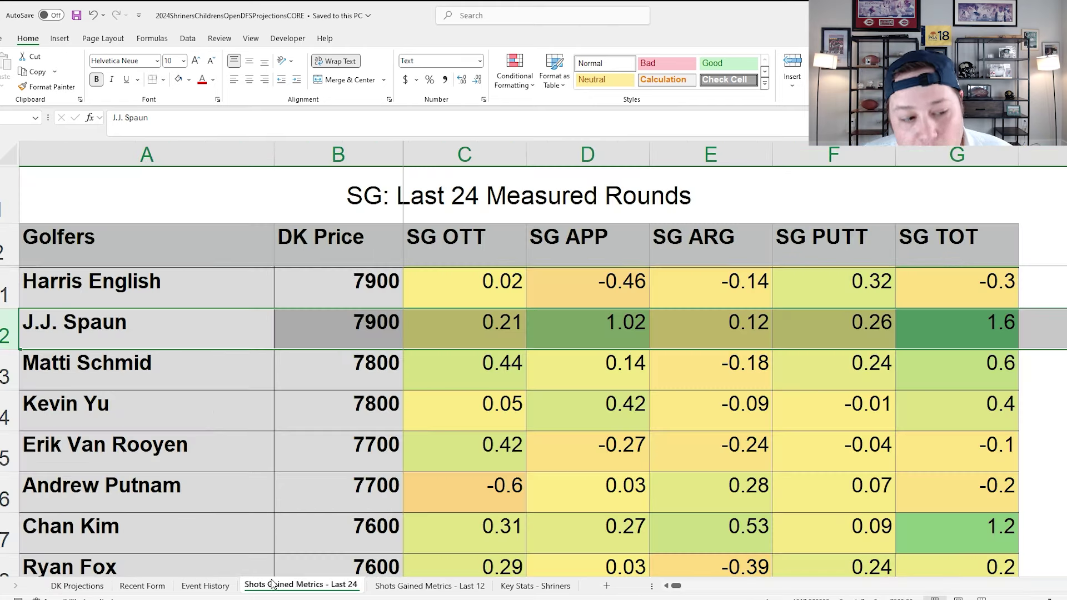
left_click(850, 333)
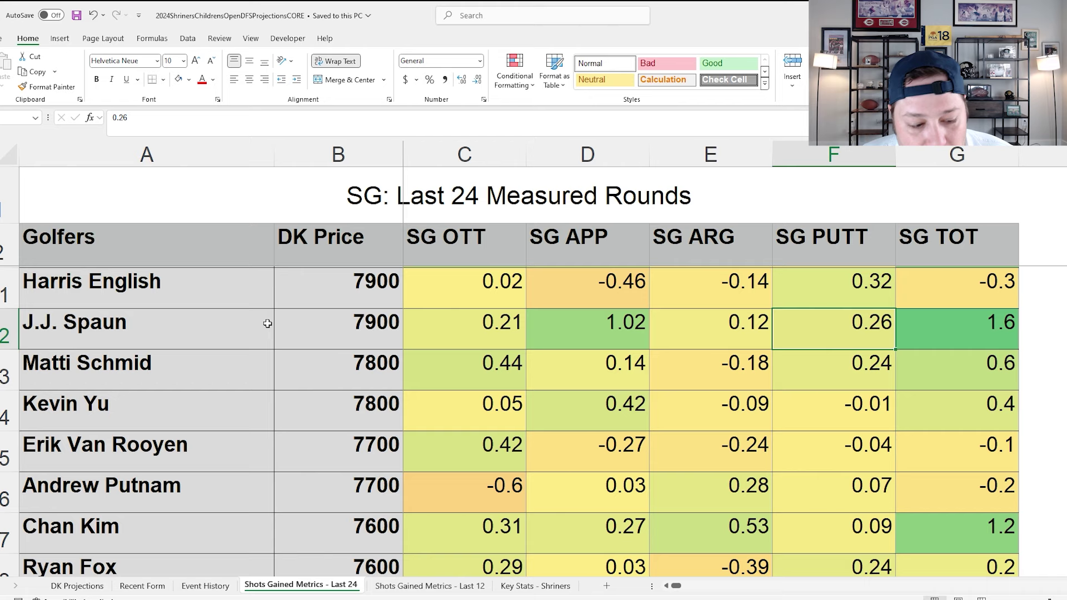
left_click(16, 333)
Step: Go back to DK Projections, highlight Harry Hall's row and check Harris English's projected GPP ownership cell
left_click(74, 588)
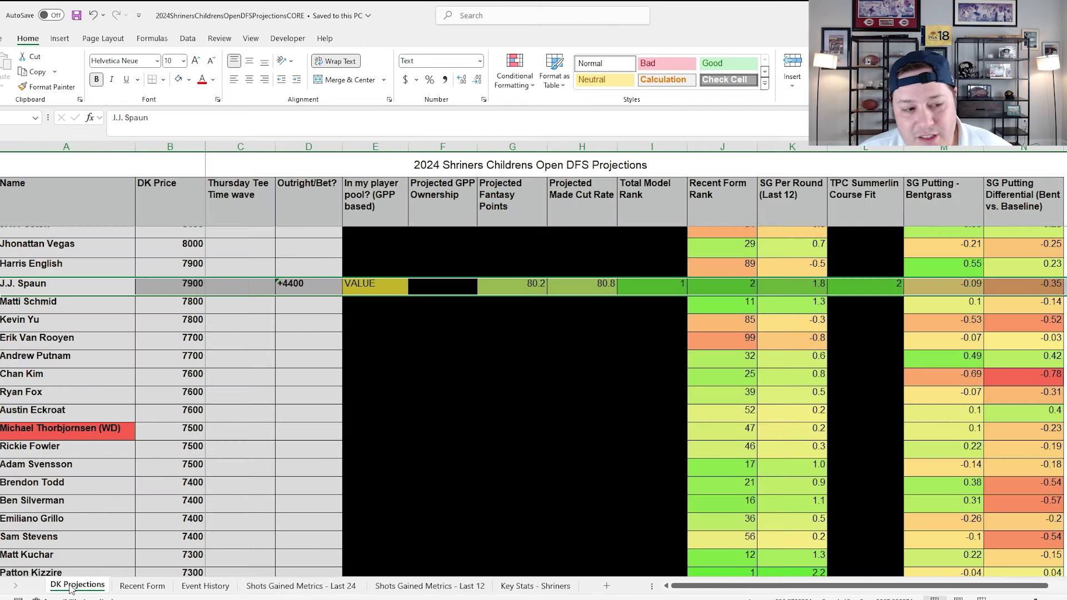
scroll(239, 378, "up", 2)
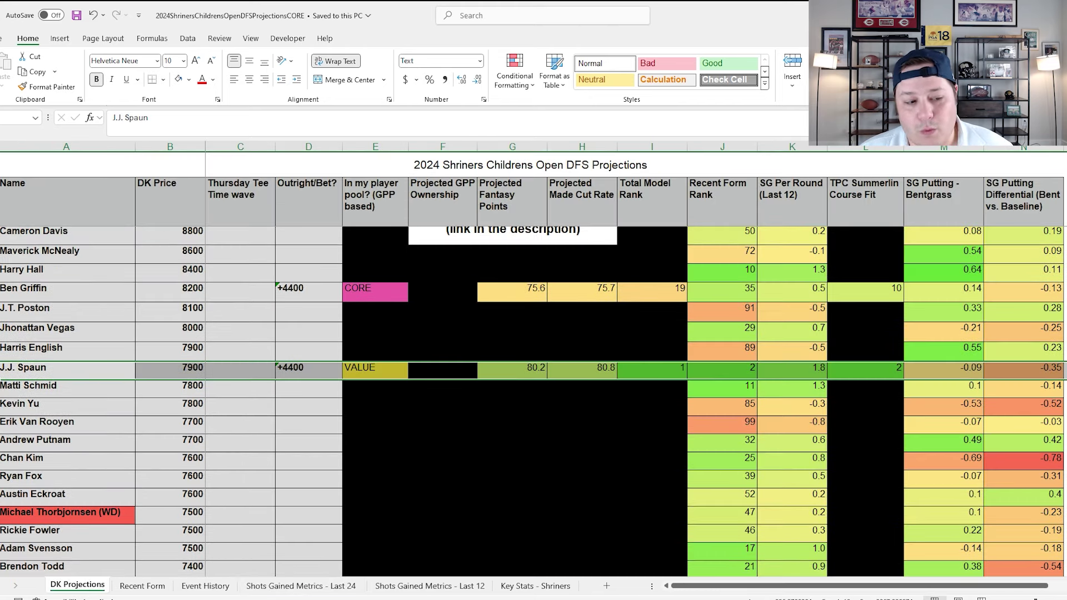
left_click(23, 273)
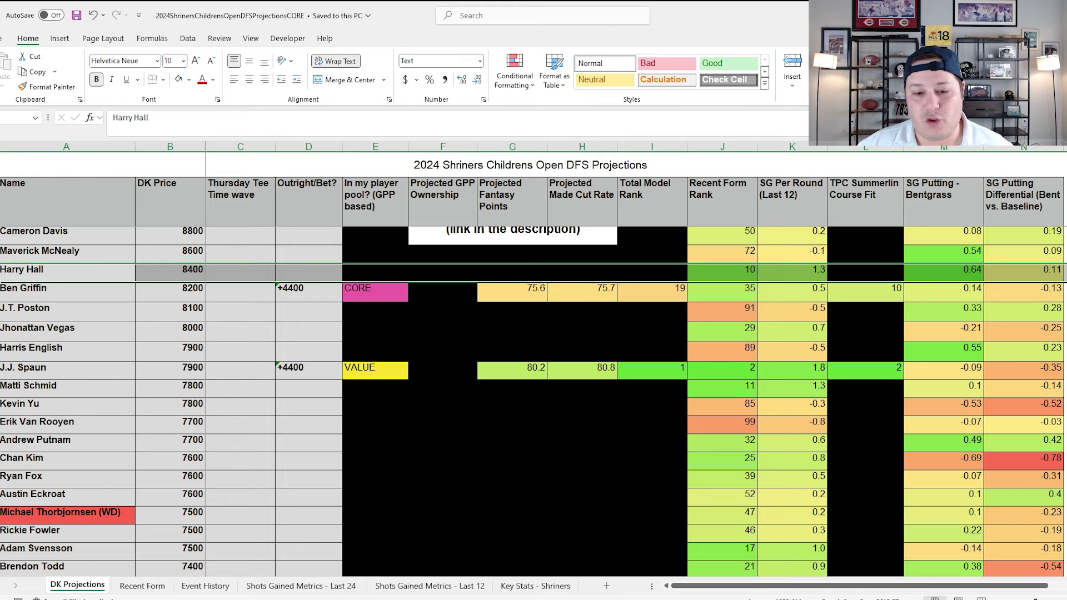
left_click(443, 350)
scroll(442, 356, "down", 1)
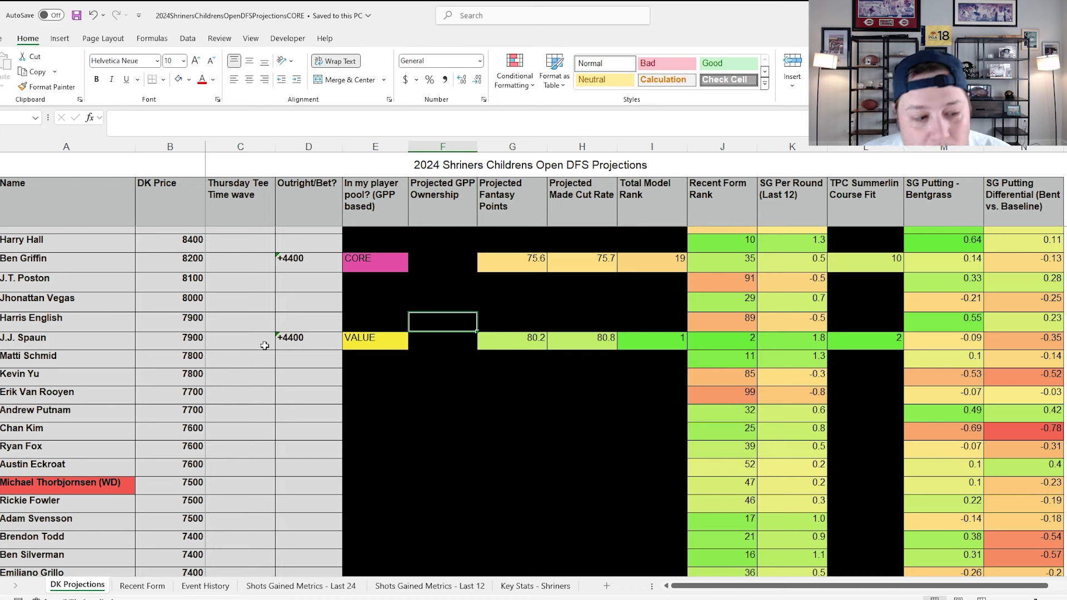
Step: Check J.J. Spaun's outright bet odds and compare his projected GPP ownership cell with Ben Griffin's
left_click(292, 343)
left_click(2, 340)
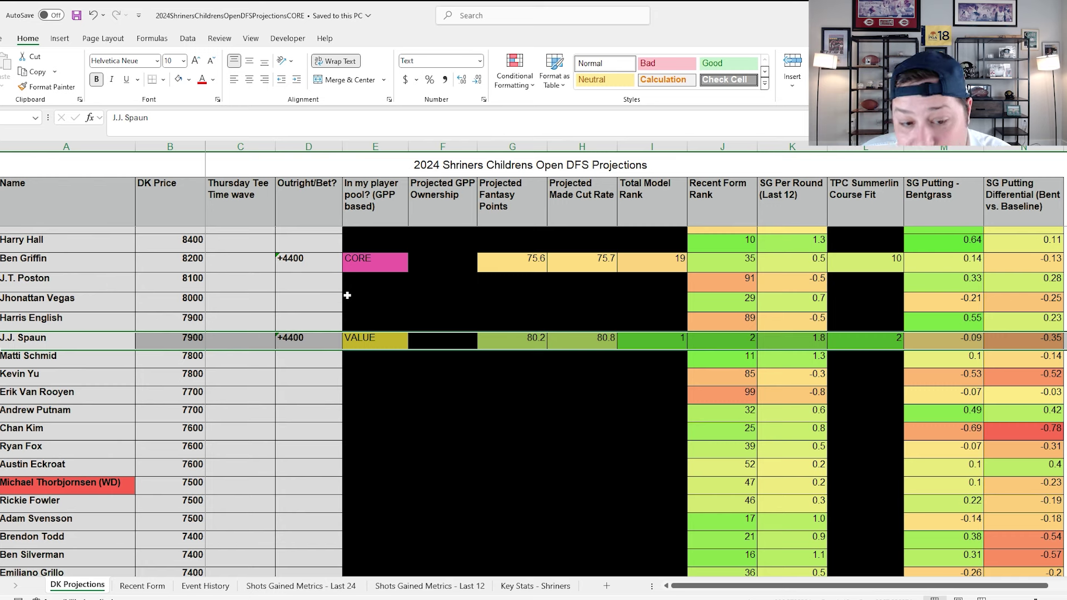
left_click(429, 265)
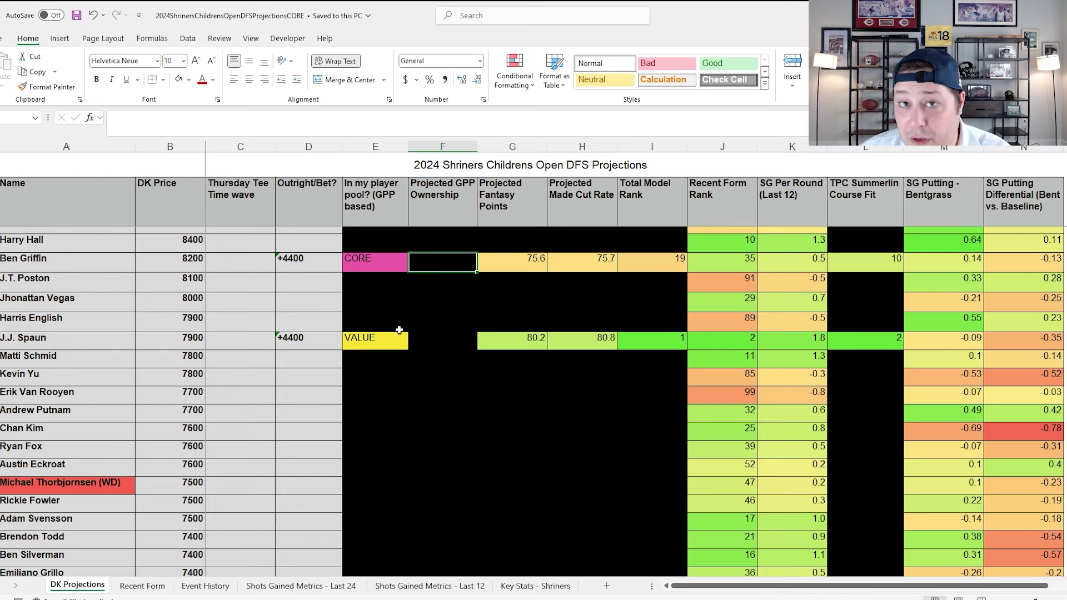
left_click(12, 340)
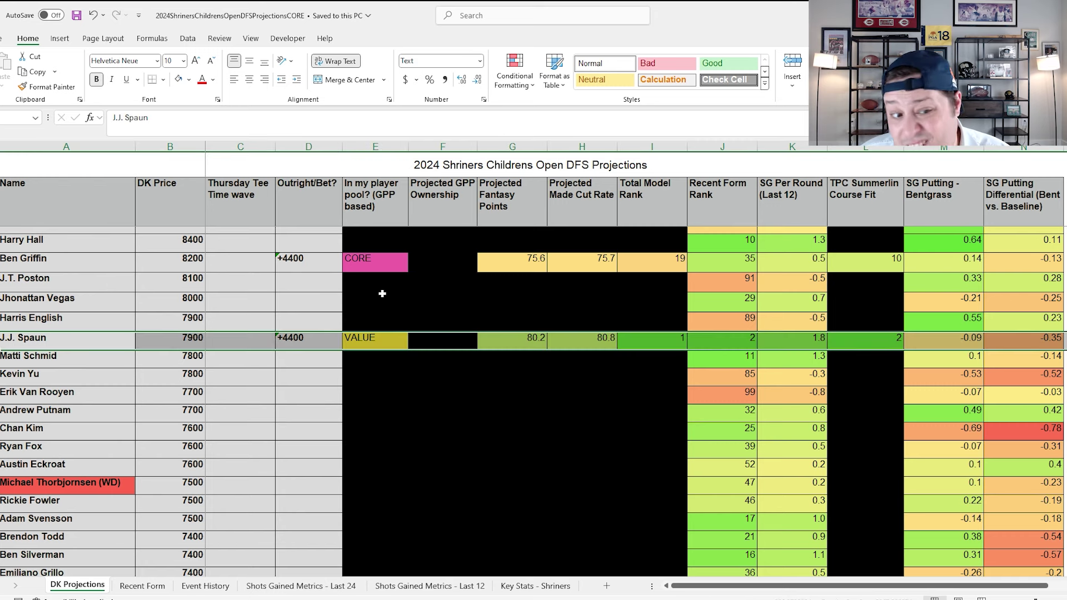
left_click(435, 337)
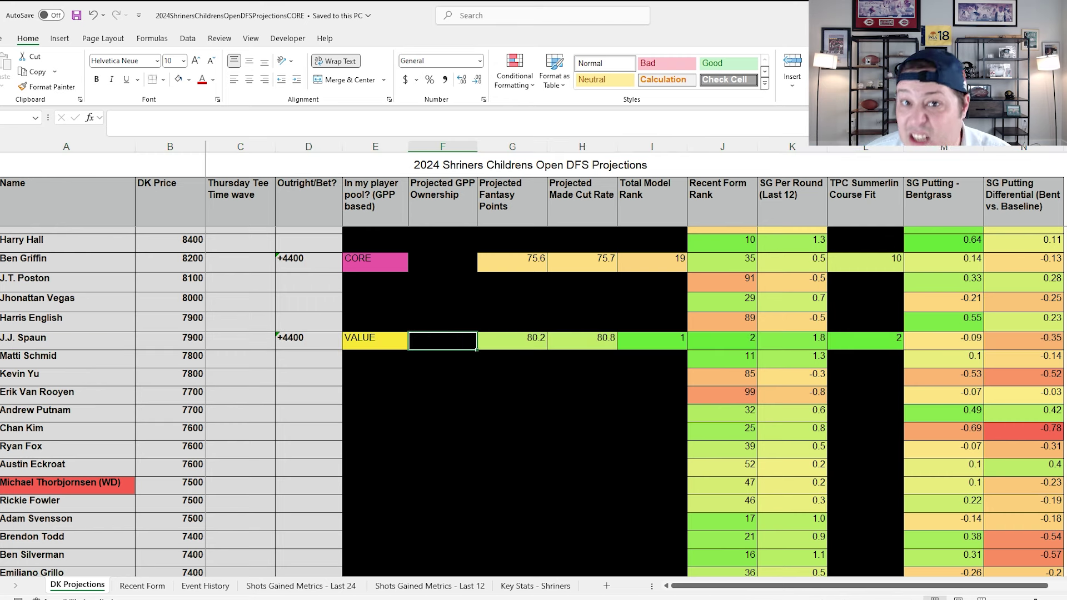
Step: Highlight J.J. Spaun's row and check his projected ownership, made cut rate and fantasy points cells
left_click(0, 340)
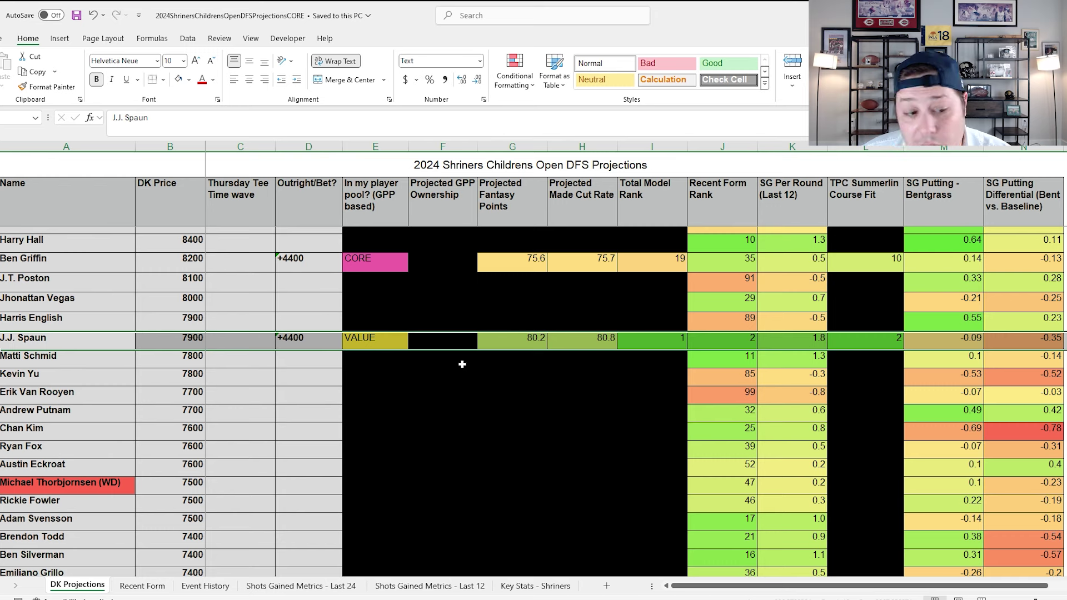
left_click(452, 340)
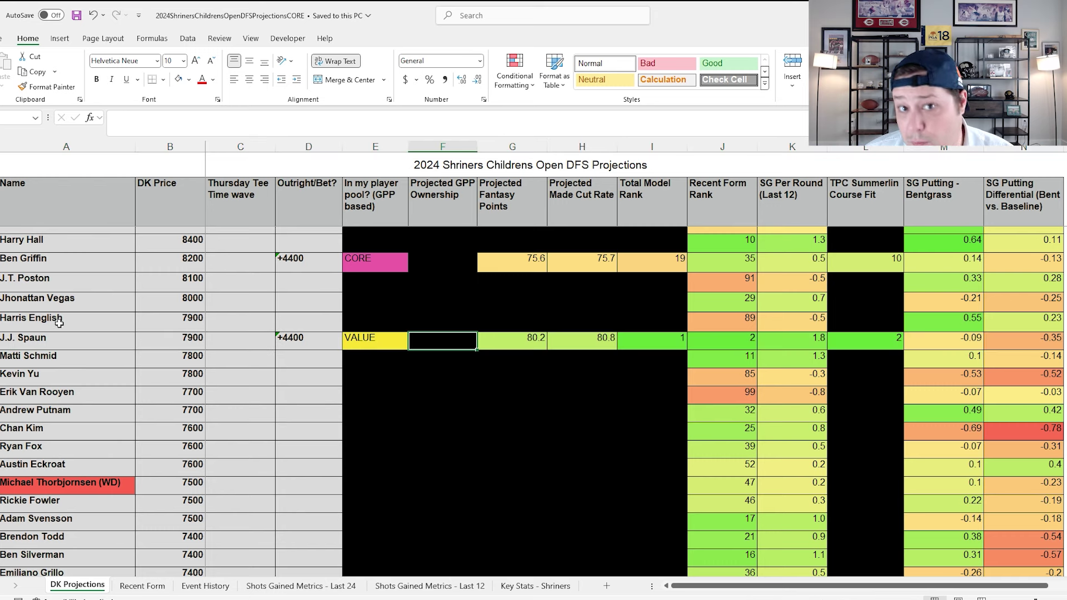
key("Home")
key("shift+space")
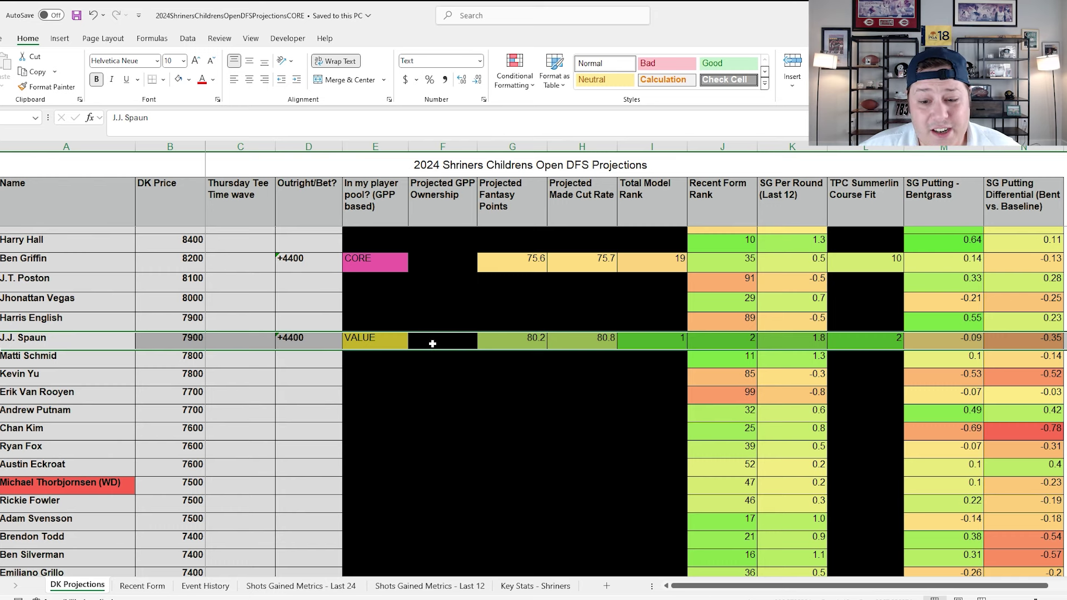
left_click(575, 343)
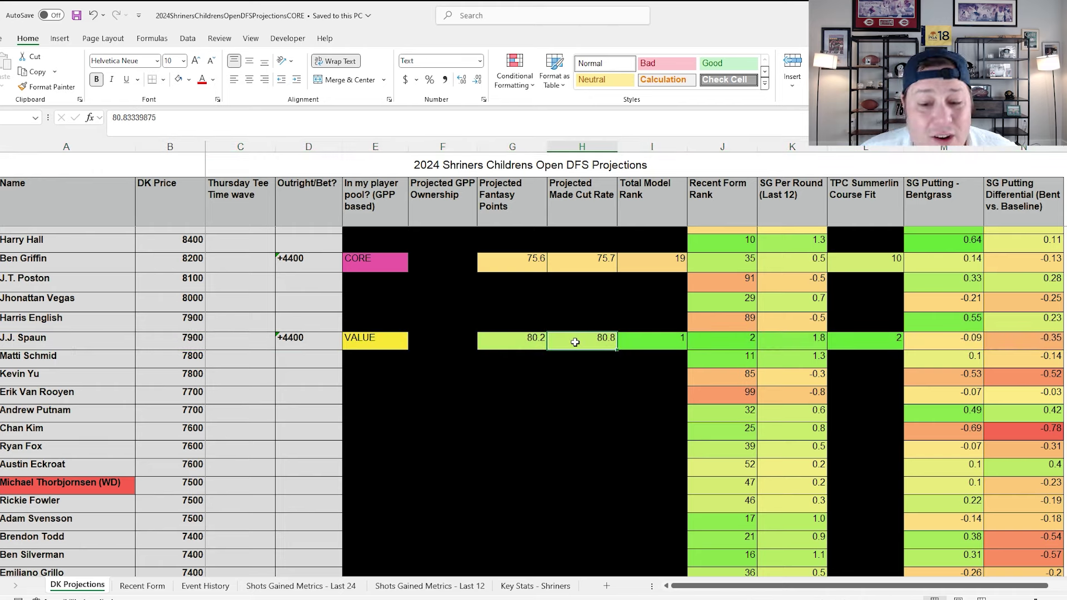
left_click(523, 339)
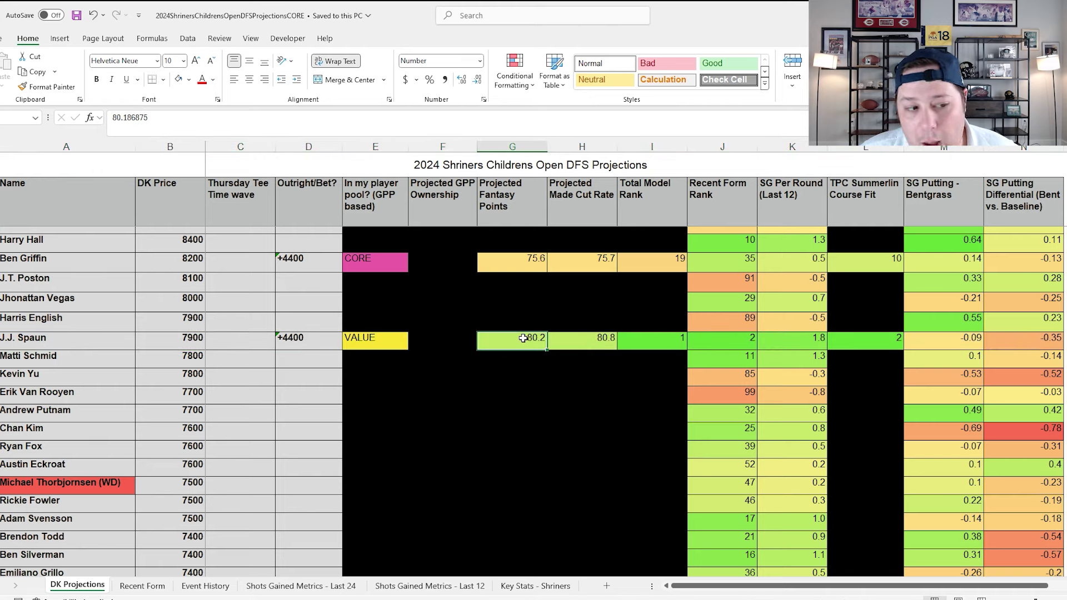
Step: Highlight Kurt Kitayama's row and compare it with J.J. Spaun's row in the DK projections
scroll(524, 339, "up", 4)
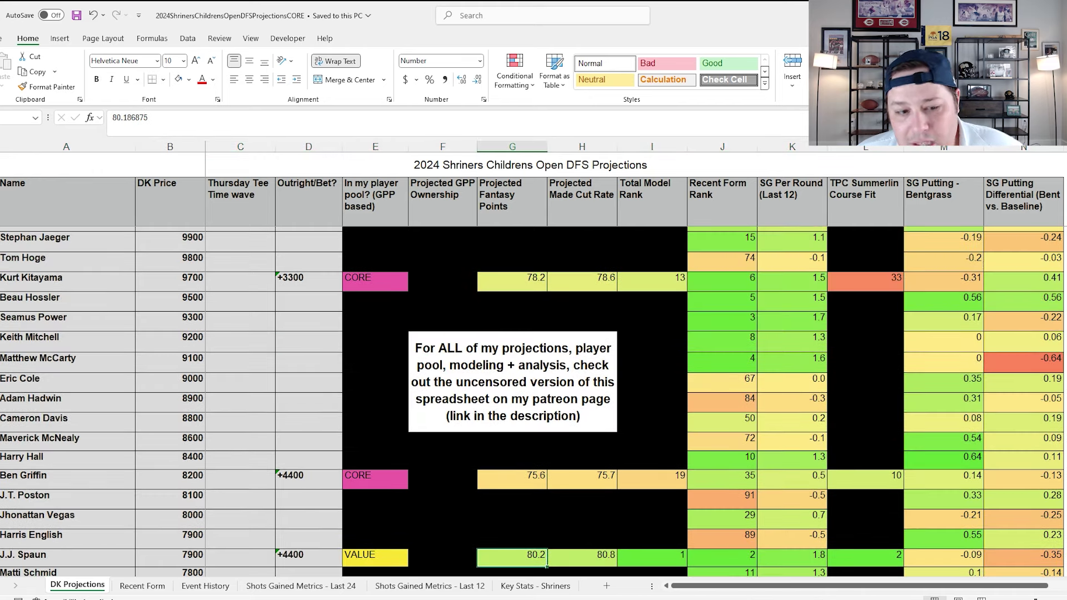
left_click(2, 282)
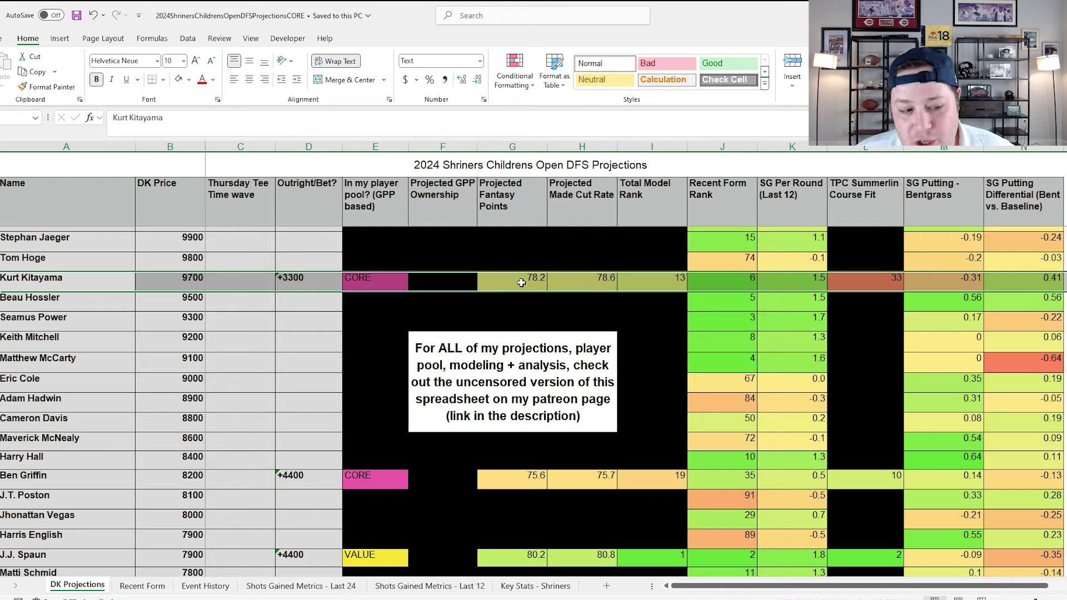
scroll(516, 283, "down", 3)
left_click(1, 394)
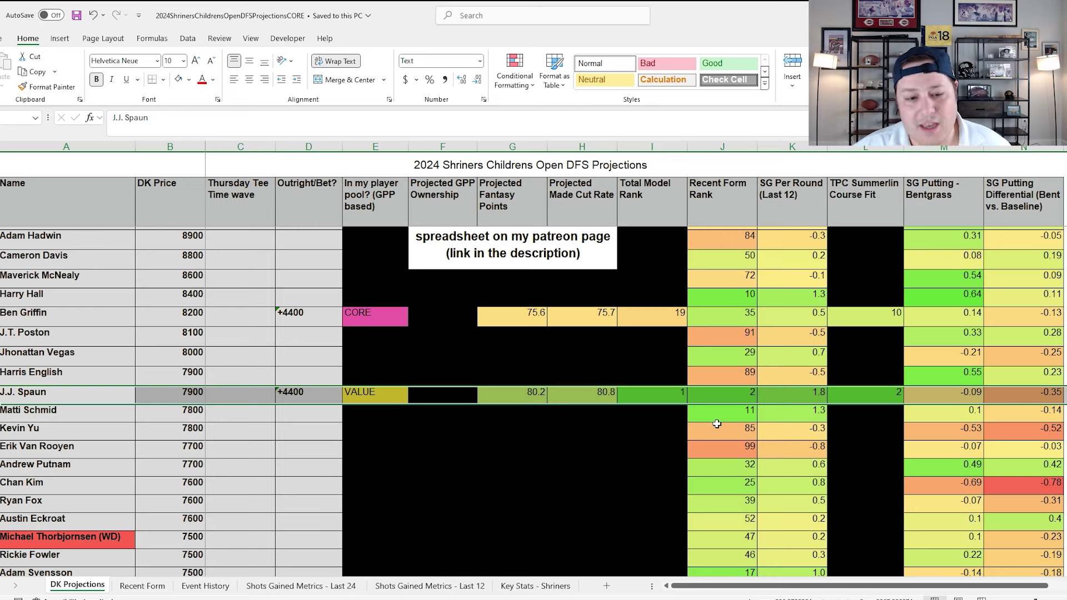
Step: Highlight Taylor Pendrith's row and return to J.J. Spaun's row for comparison
scroll(660, 446, "up", 4)
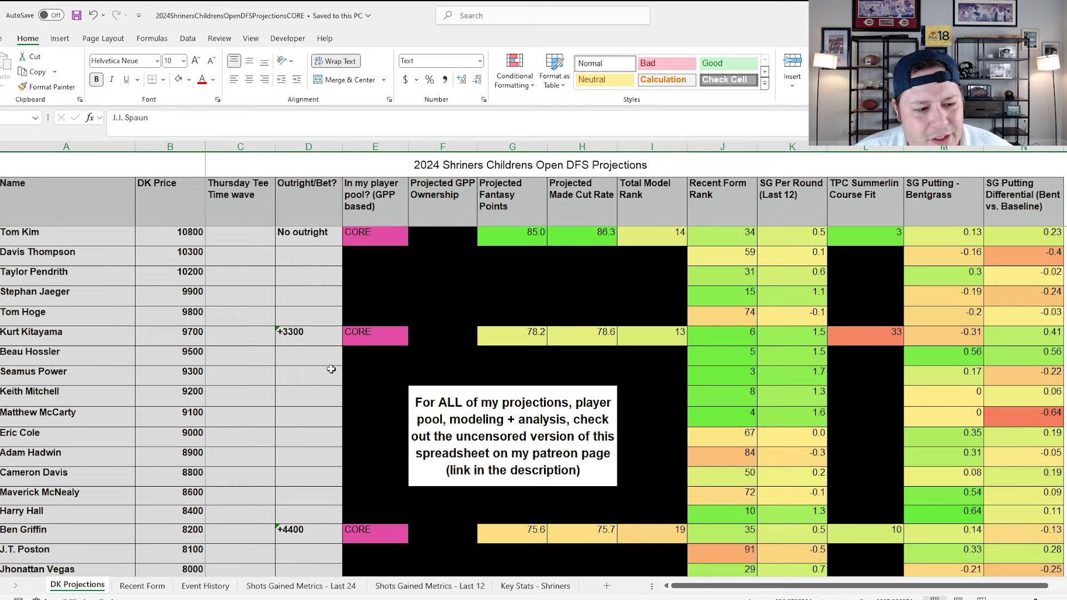
left_click(33, 271)
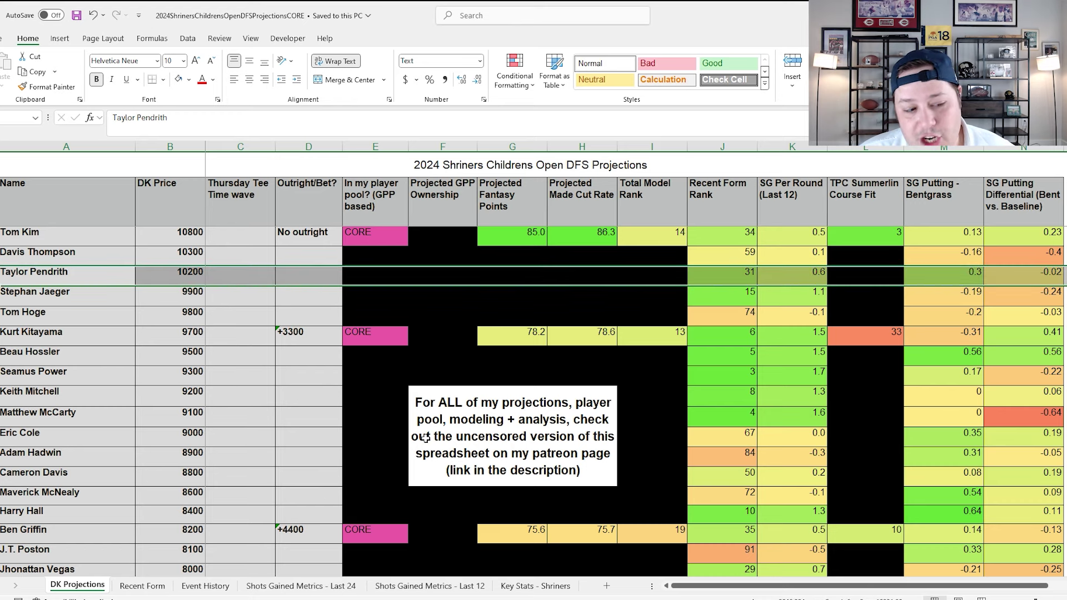
scroll(426, 439, "down", 4)
left_click(261, 396)
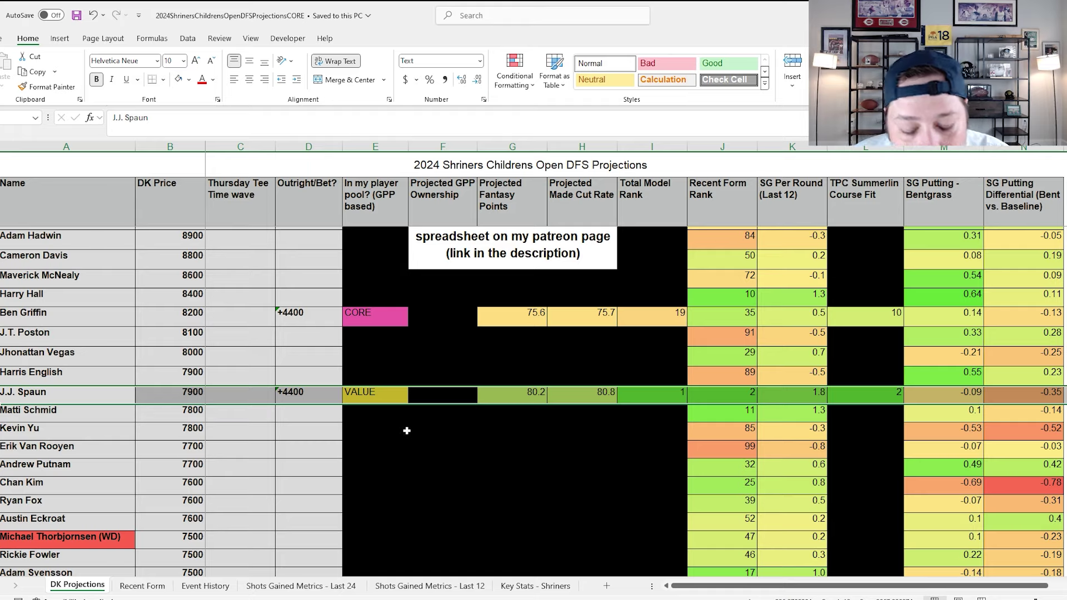
Step: Find Daniel Berger among the $7,200 golfers, check his projected GPP ownership cell and highlight his row
scroll(412, 400, "down", 2)
scroll(432, 388, "down", 6)
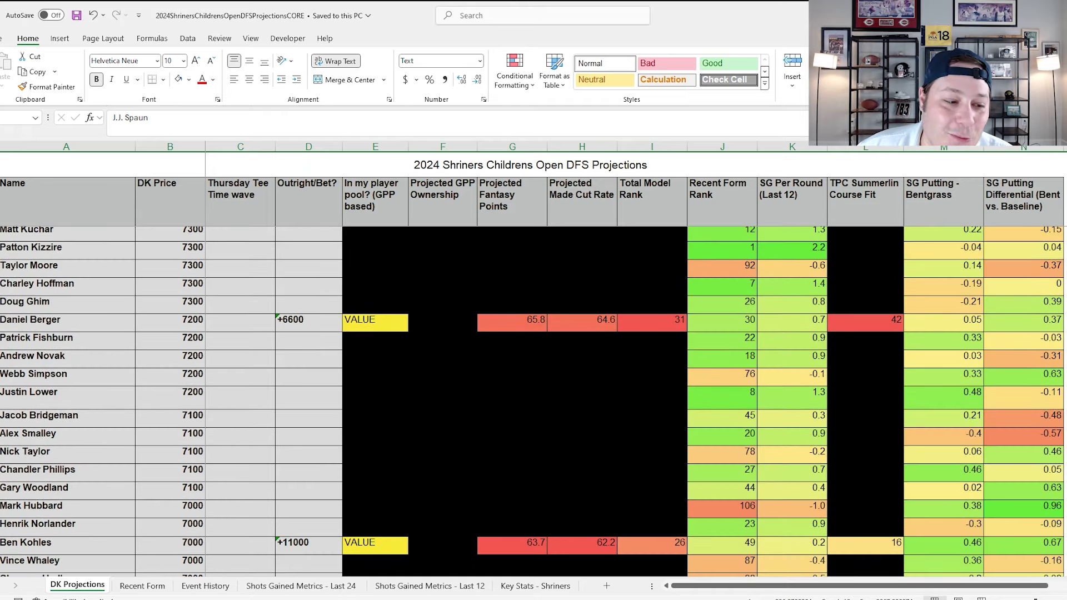
left_click(204, 319)
left_click(418, 321)
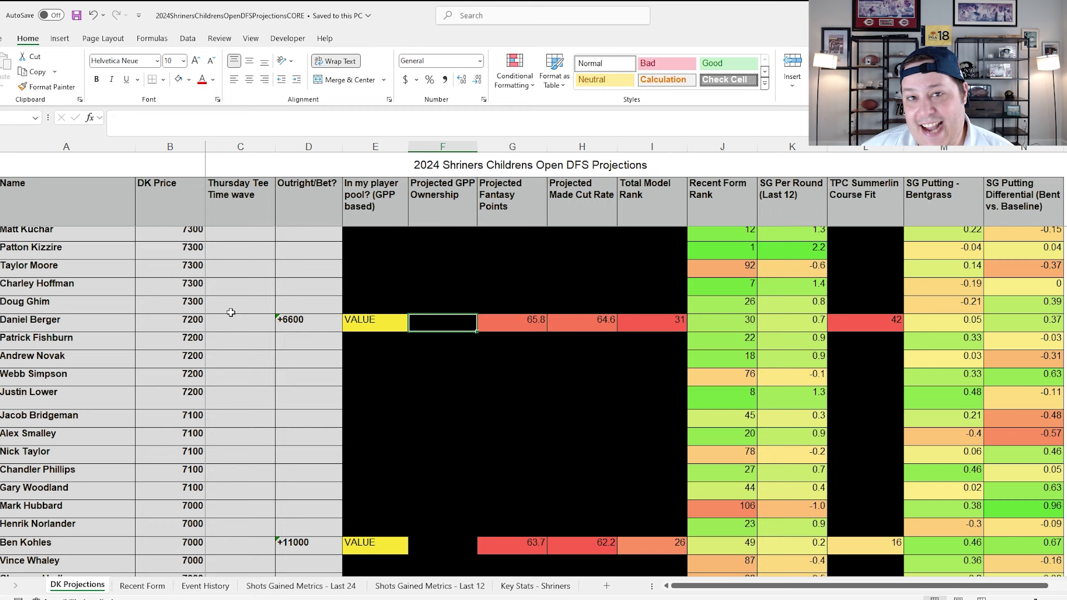
left_click(4, 327)
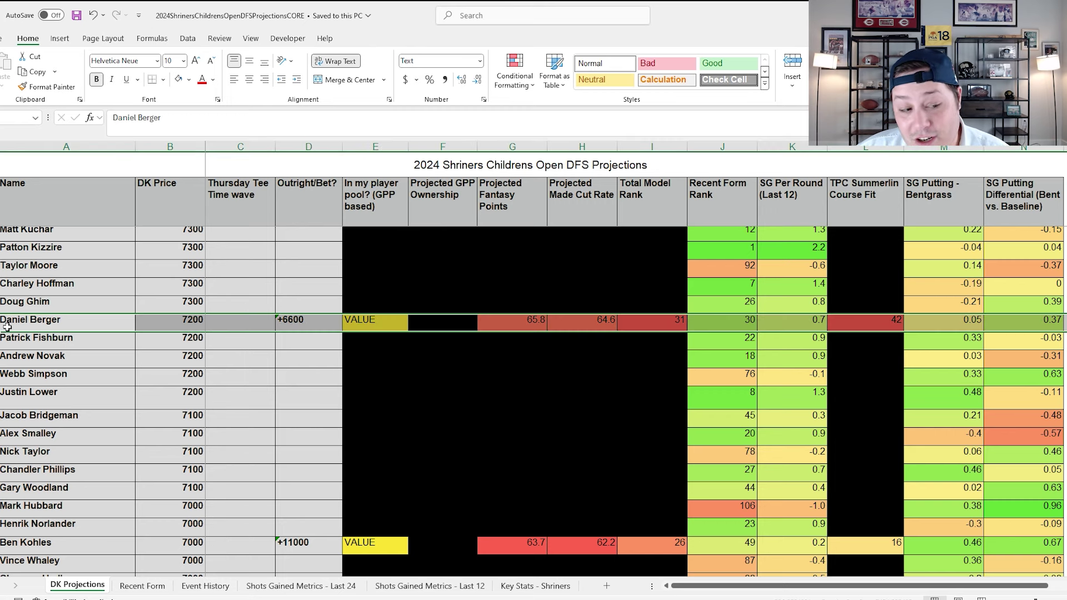
left_click(465, 320)
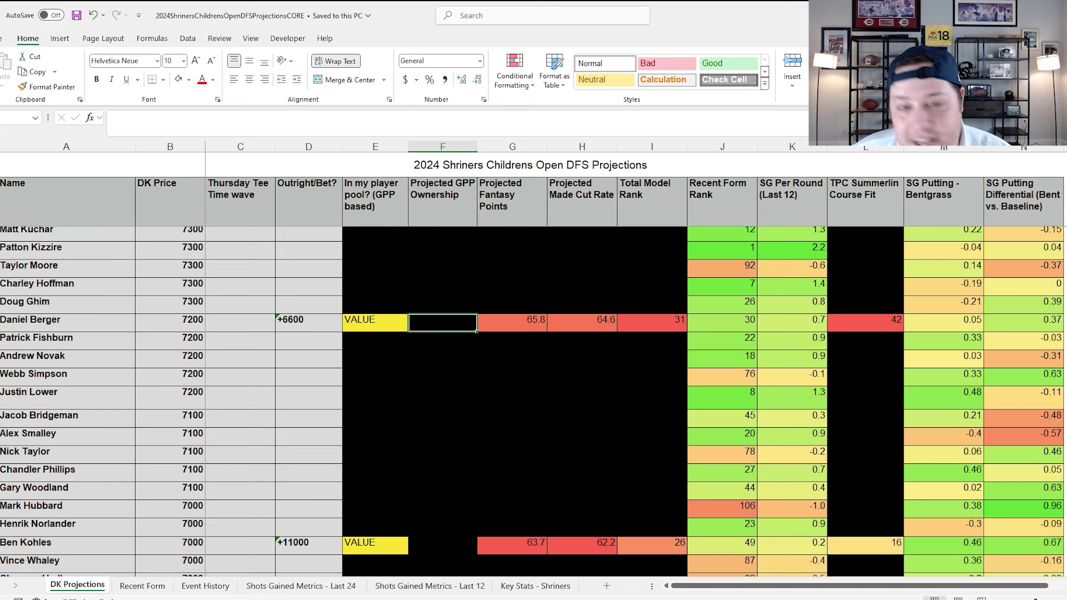
left_click(2, 323)
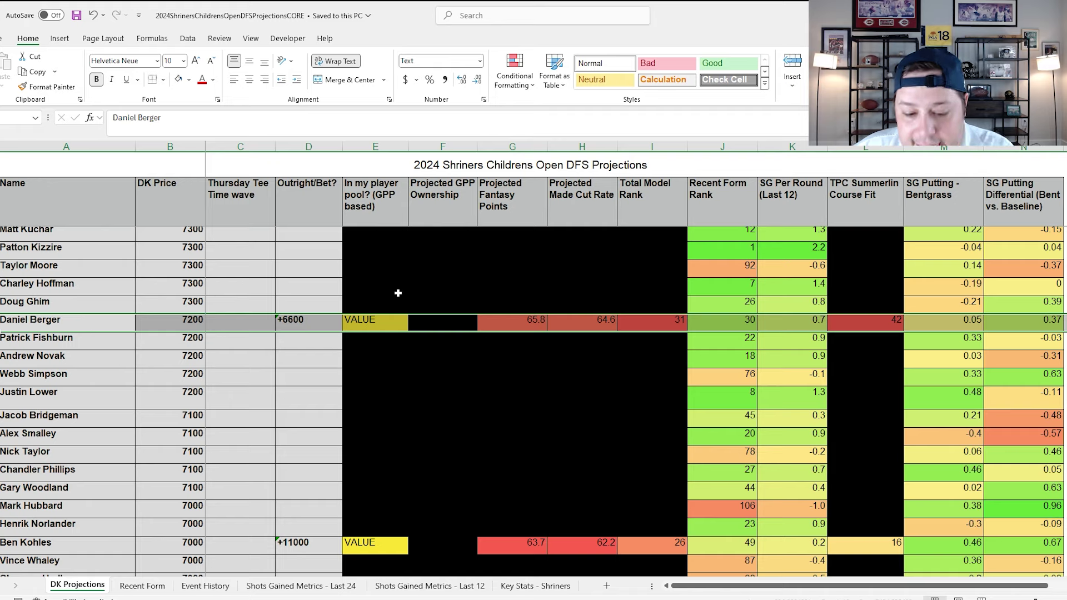
Step: Examine Daniel Berger's off-the-tee, approach, around-the-green and putting strokes gained over the last 12 measured rounds
left_click(400, 585)
scroll(411, 496, "down", 4)
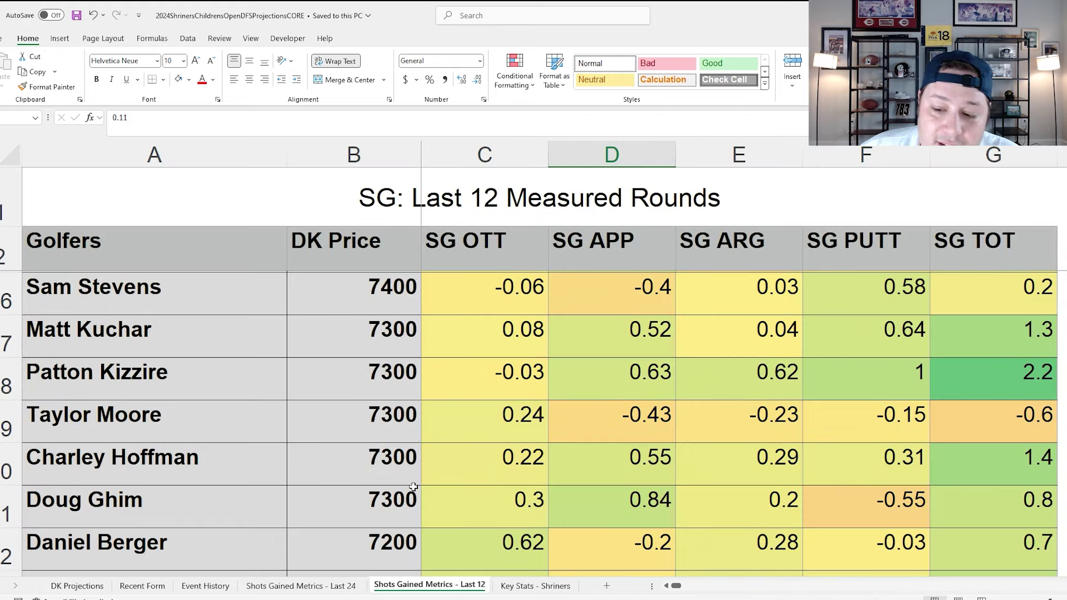
scroll(411, 495, "down", 1)
left_click_drag(492, 411, 856, 414)
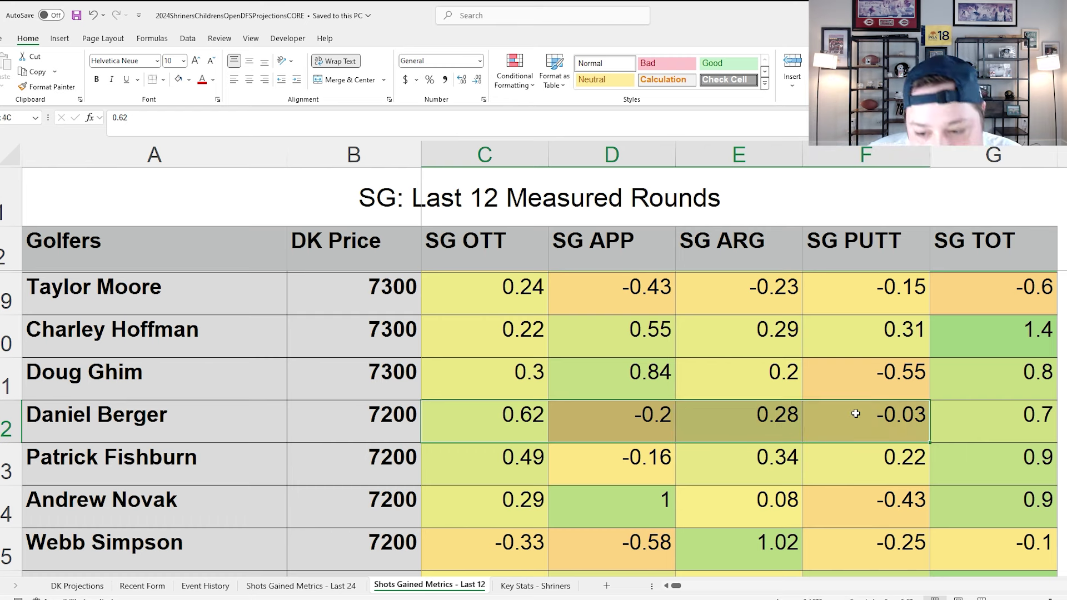
left_click(856, 413)
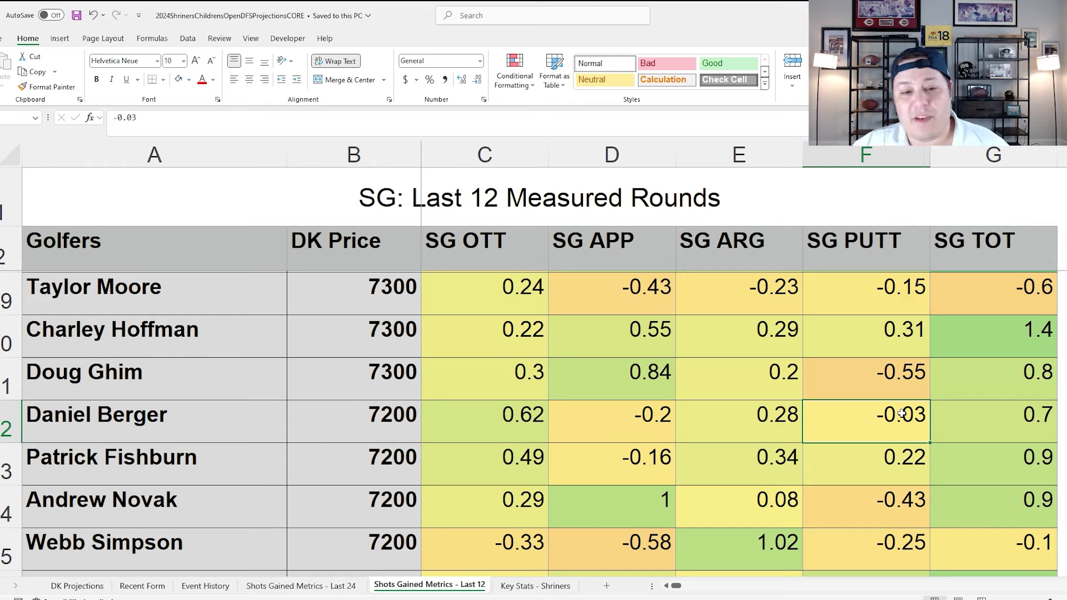
left_click_drag(507, 421, 716, 419)
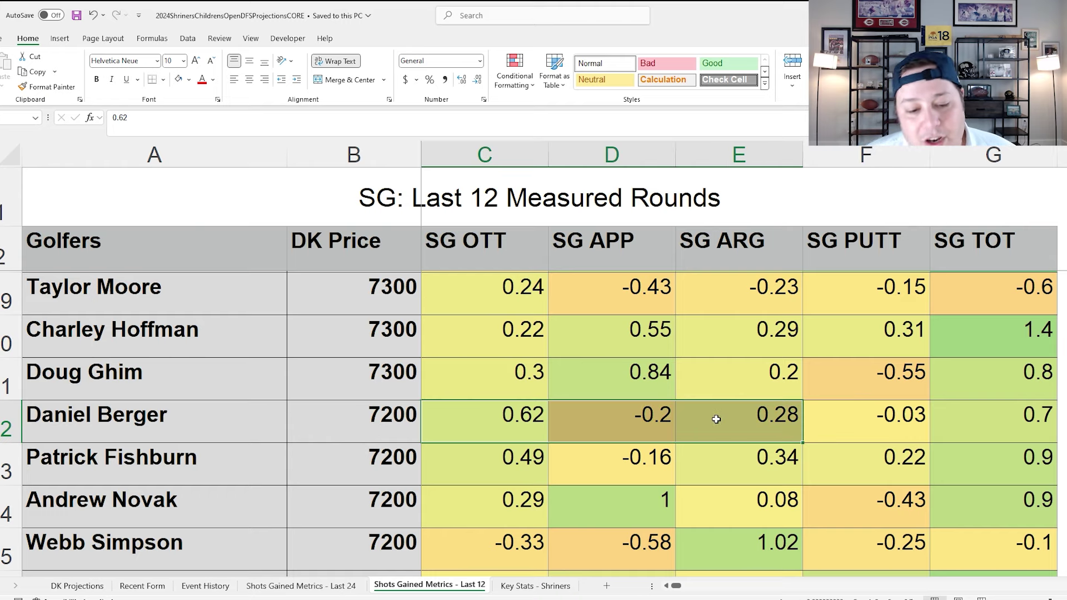
Step: Examine Daniel Berger's putting, off-the-tee, approach and around-the-green strokes gained over the last 24 measured rounds
left_click(301, 586)
scroll(503, 405, "down", 5)
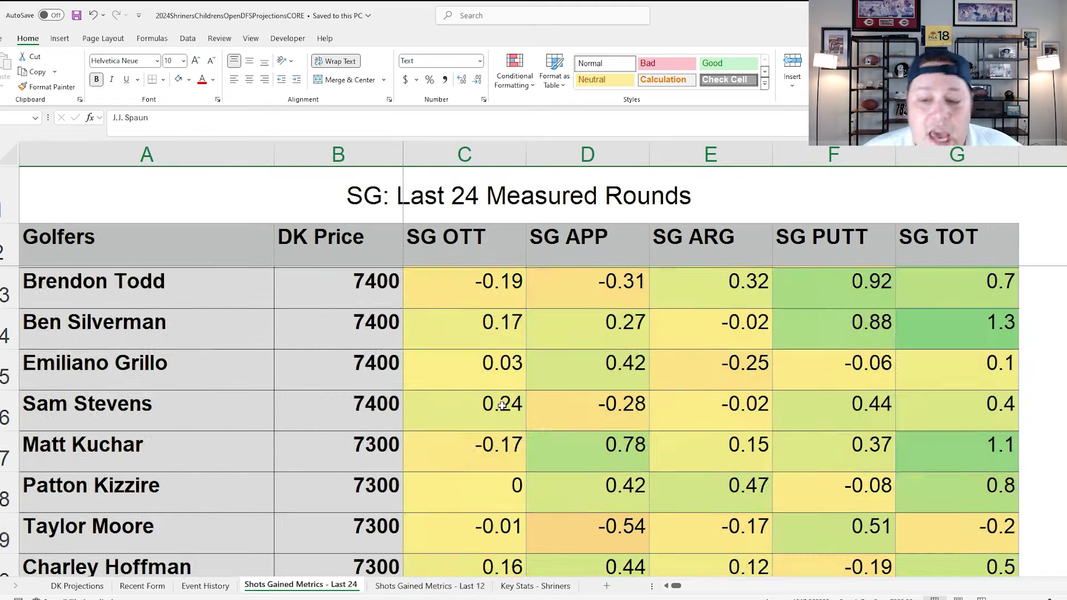
scroll(502, 405, "down", 2)
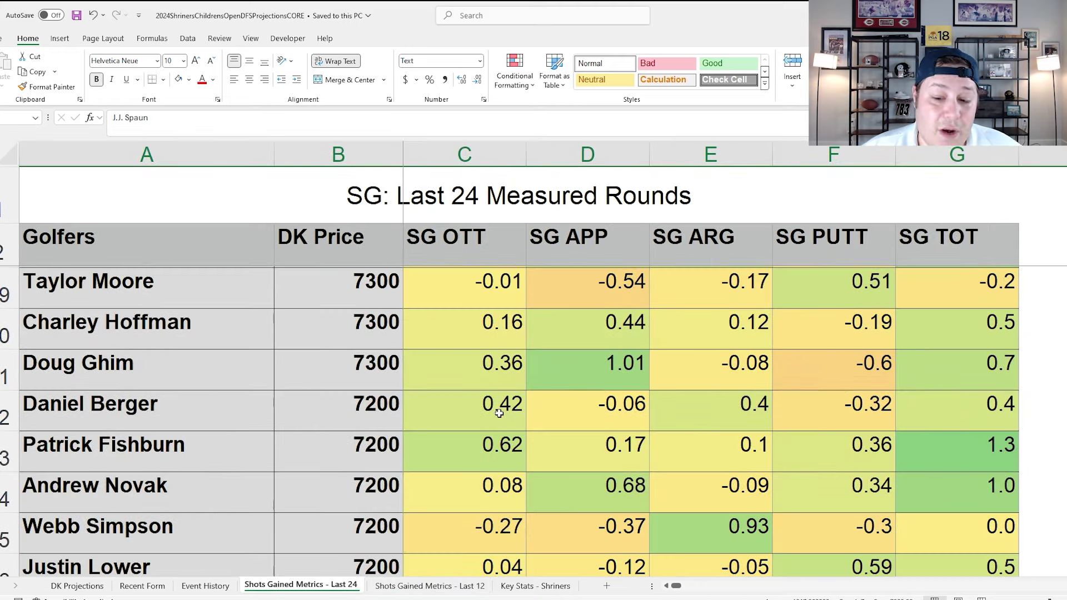
left_click(827, 415)
left_click_drag(484, 406, 705, 406)
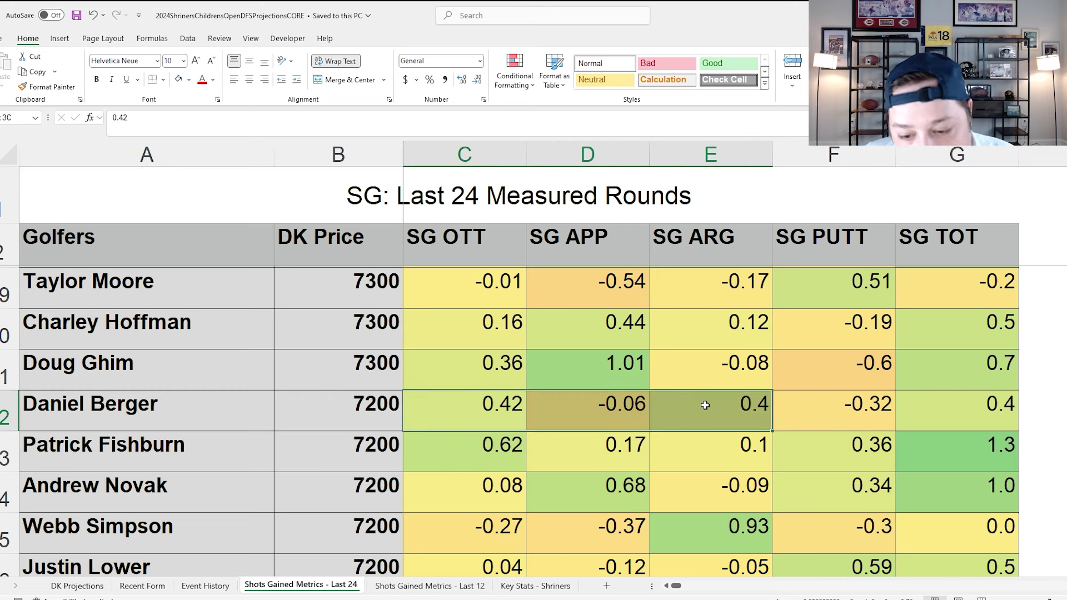
left_click(588, 422)
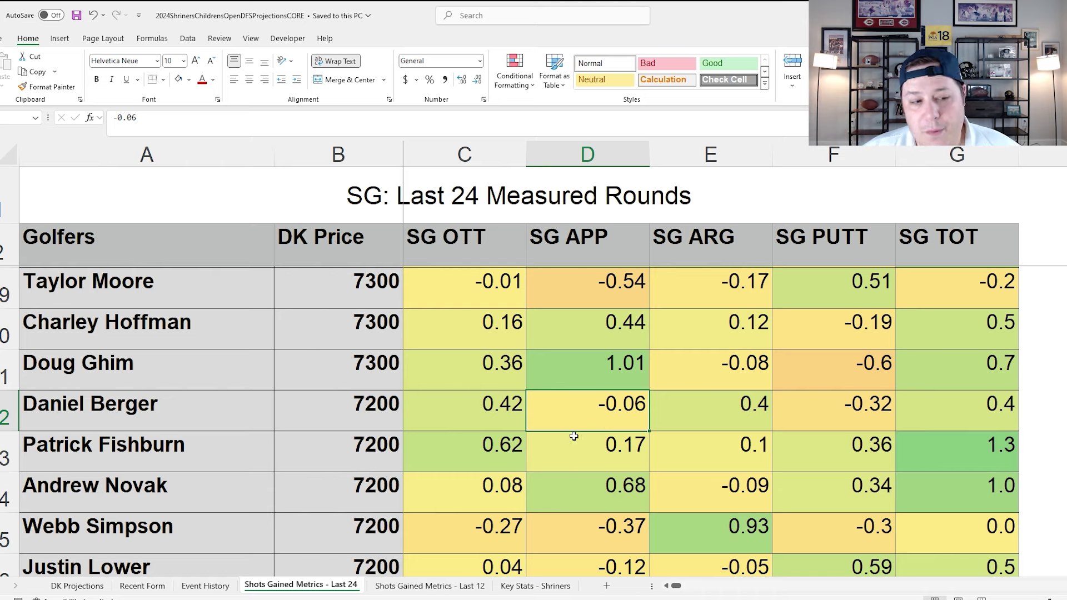
Step: Go back to DK Projections, recheck Daniel Berger's projected GPP ownership cell and highlight his row
left_click(77, 586)
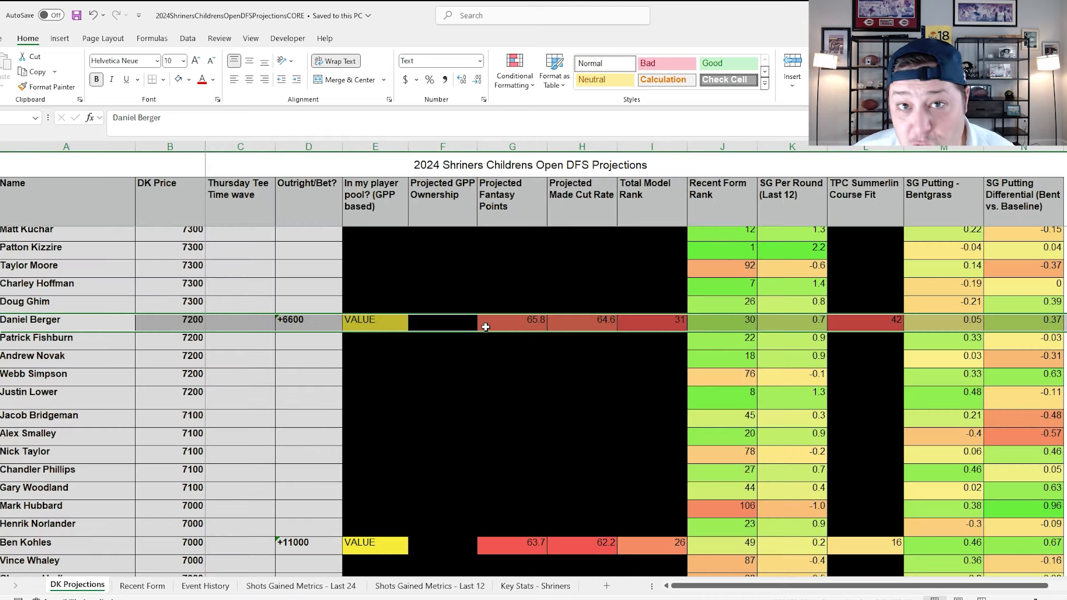
left_click(466, 322)
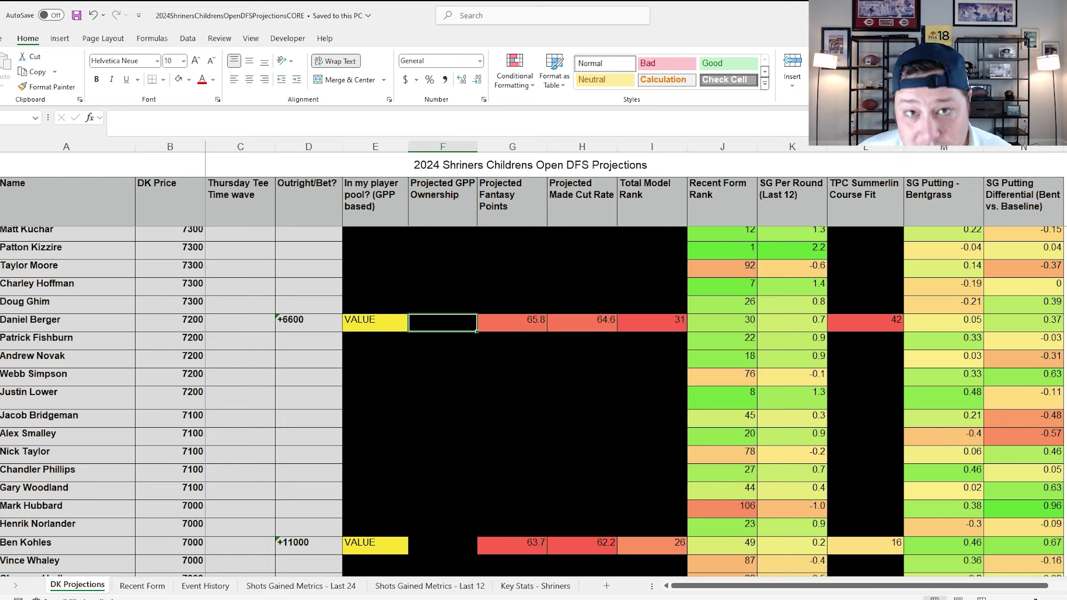
key("Home")
key("shift+space")
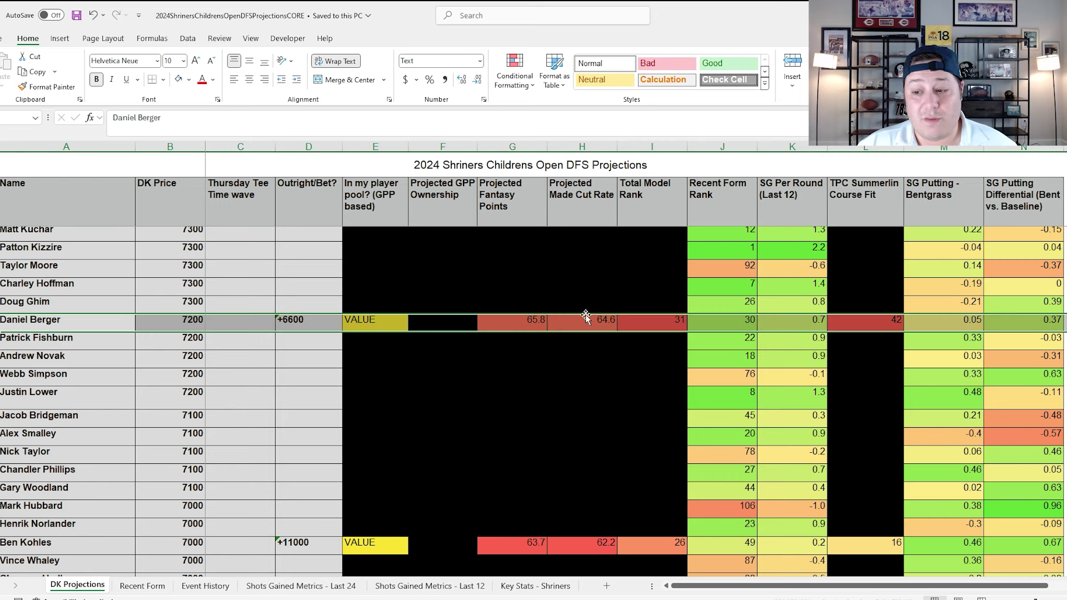
Step: Check Daniel Berger's bentgrass putting and putting differential cells, and highlight his row
left_click(976, 324)
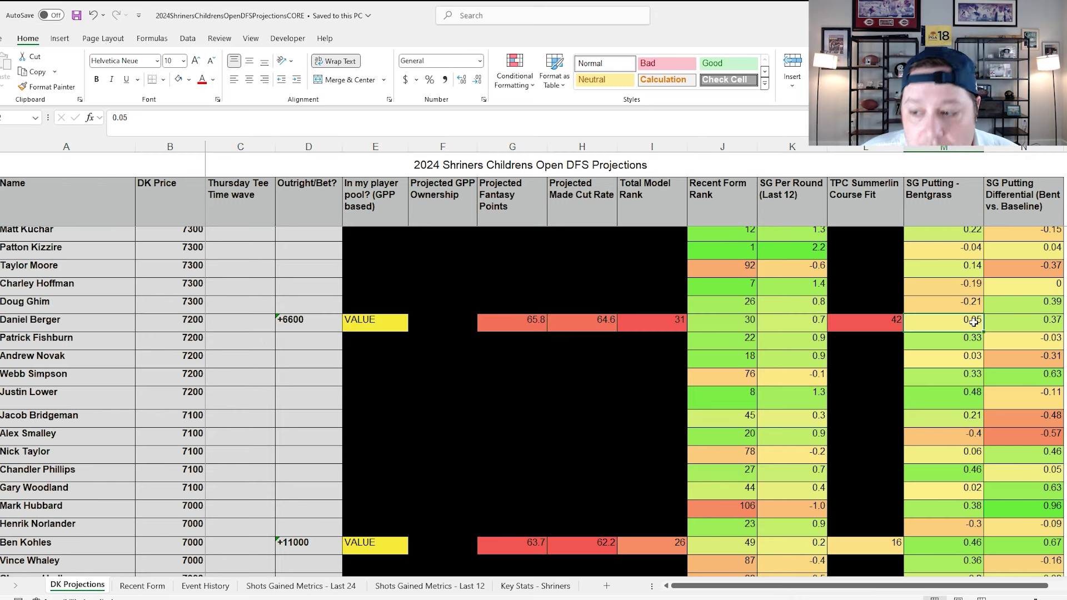
left_click(1026, 324)
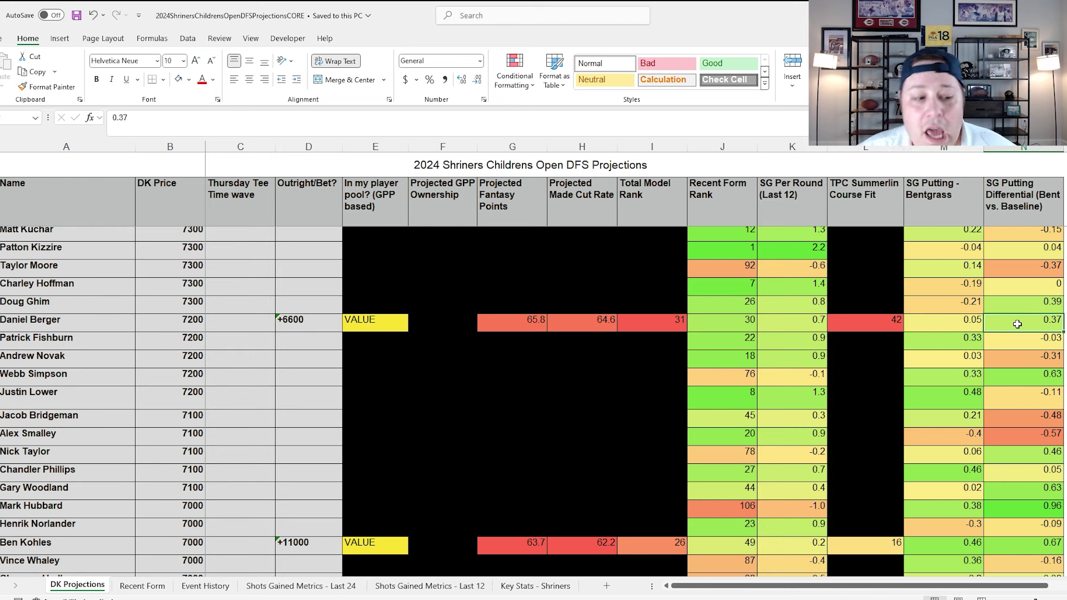
left_click(0, 324)
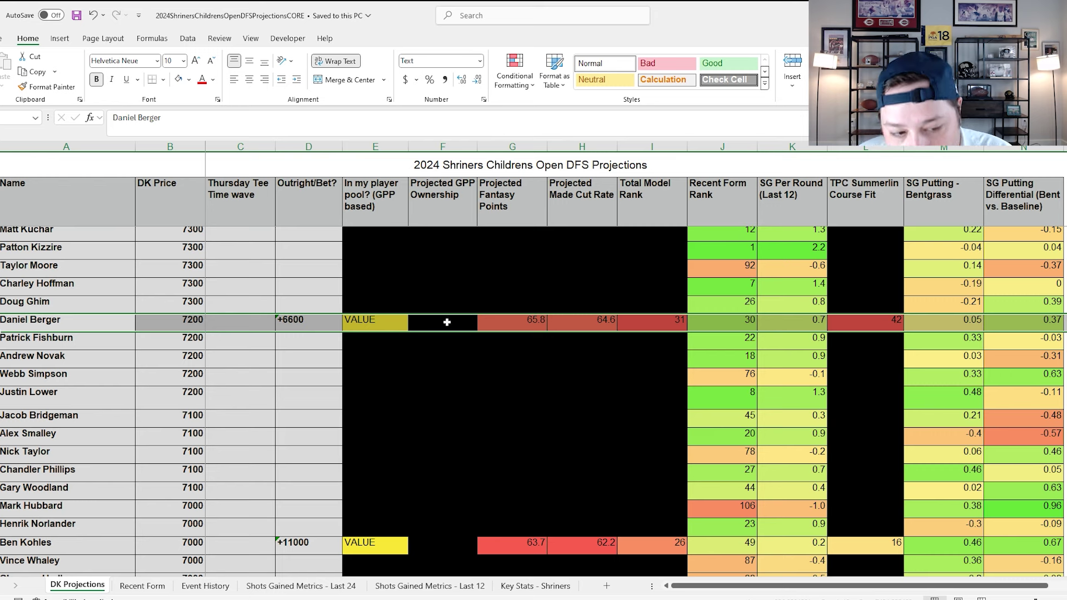
Step: Check Daniel Berger's projected GPP ownership and DK price cells, and highlight his full row again
left_click(441, 327)
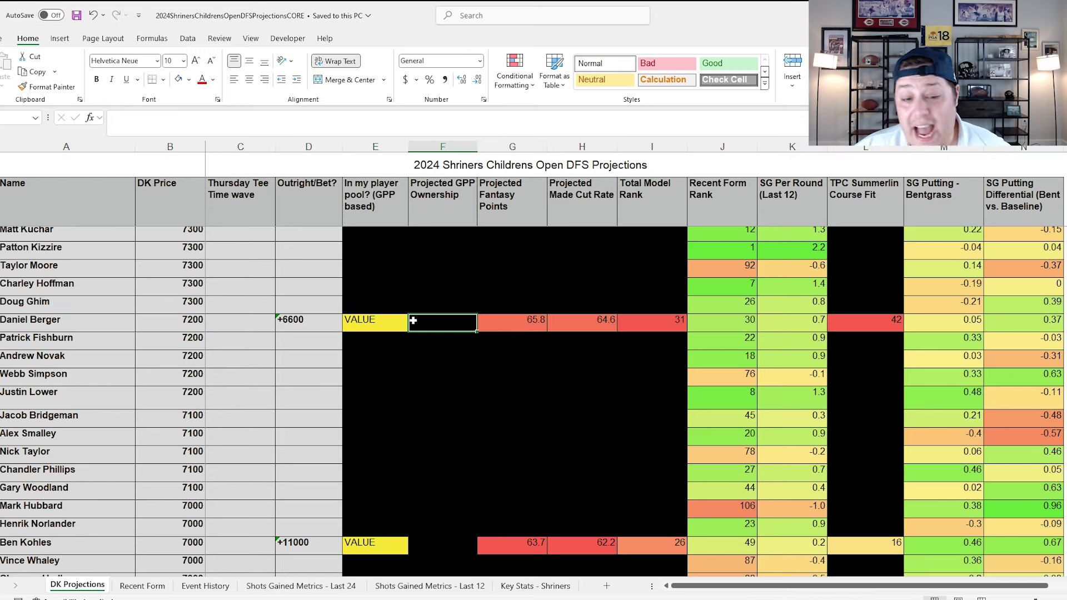
left_click(2, 324)
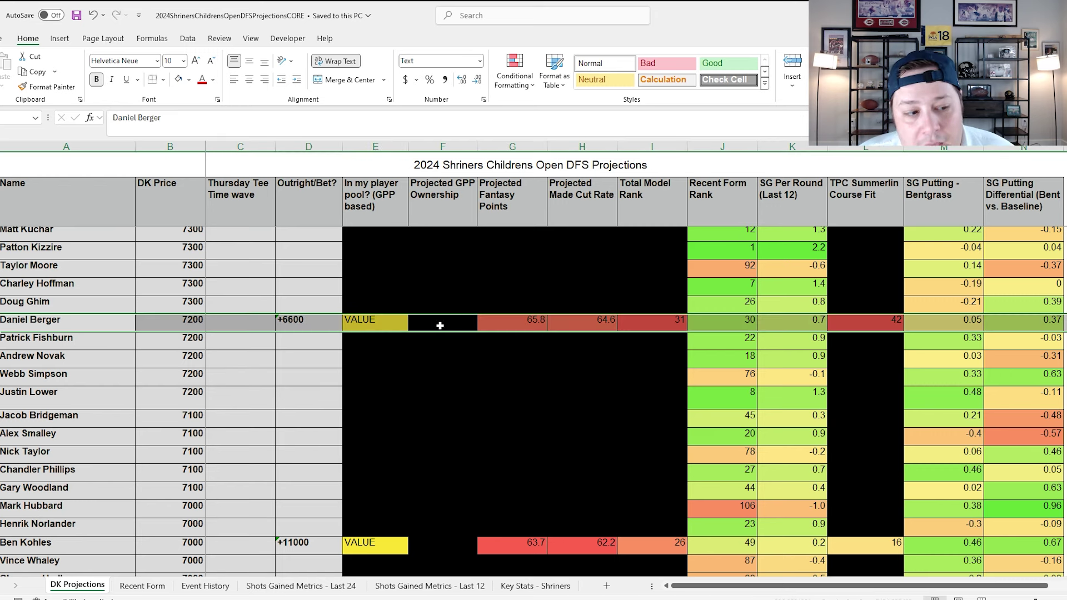
left_click(451, 329)
left_click(150, 324)
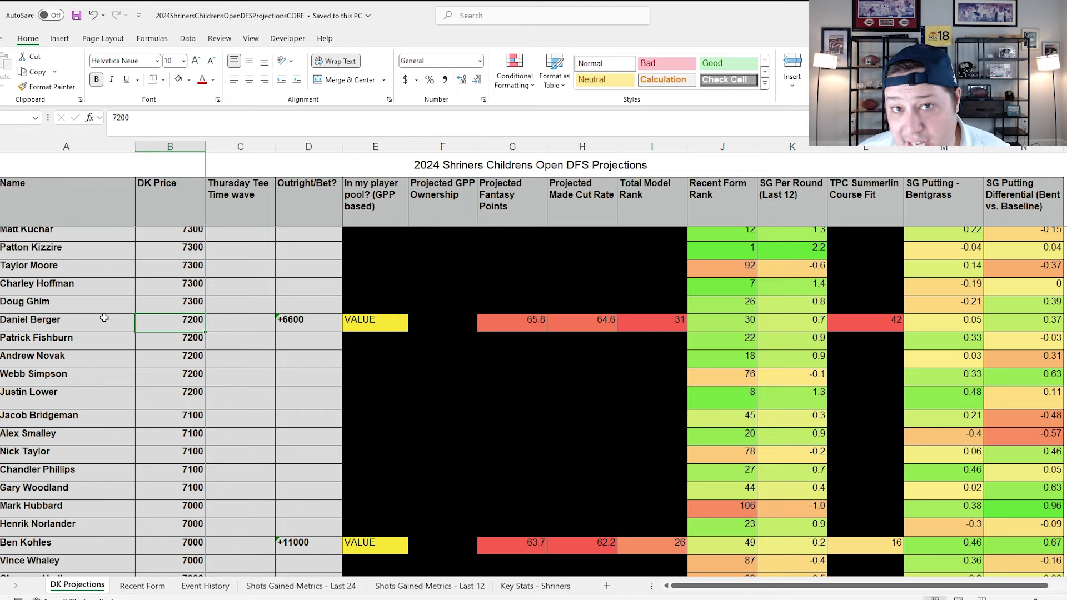
left_click(5, 321)
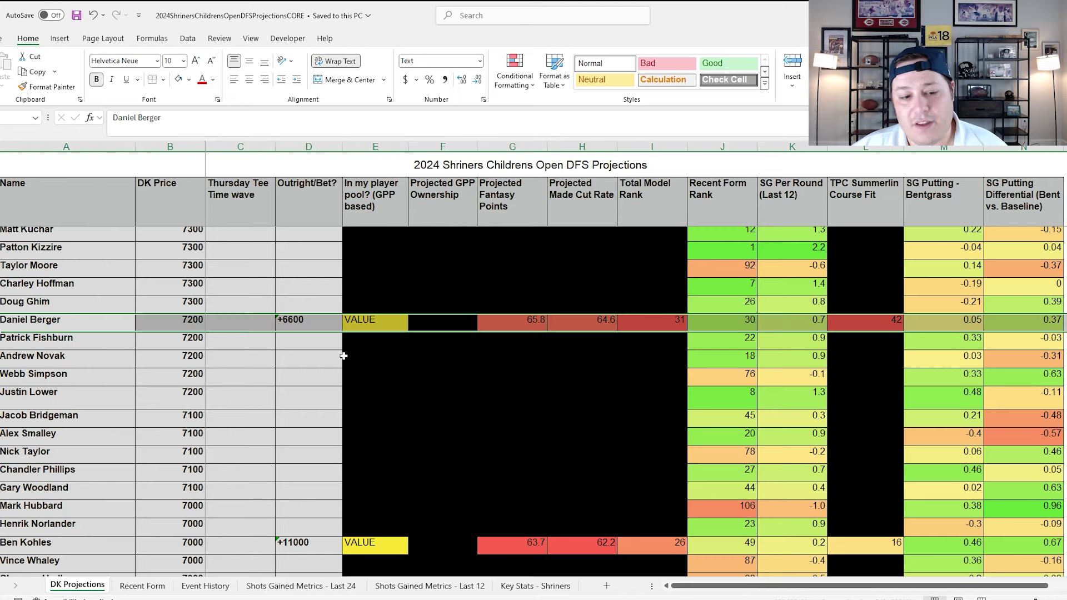
Step: Highlight Ben Griffin's row and J.J. Spaun's row to revisit the higher-priced picks
scroll(343, 356, "up", 8)
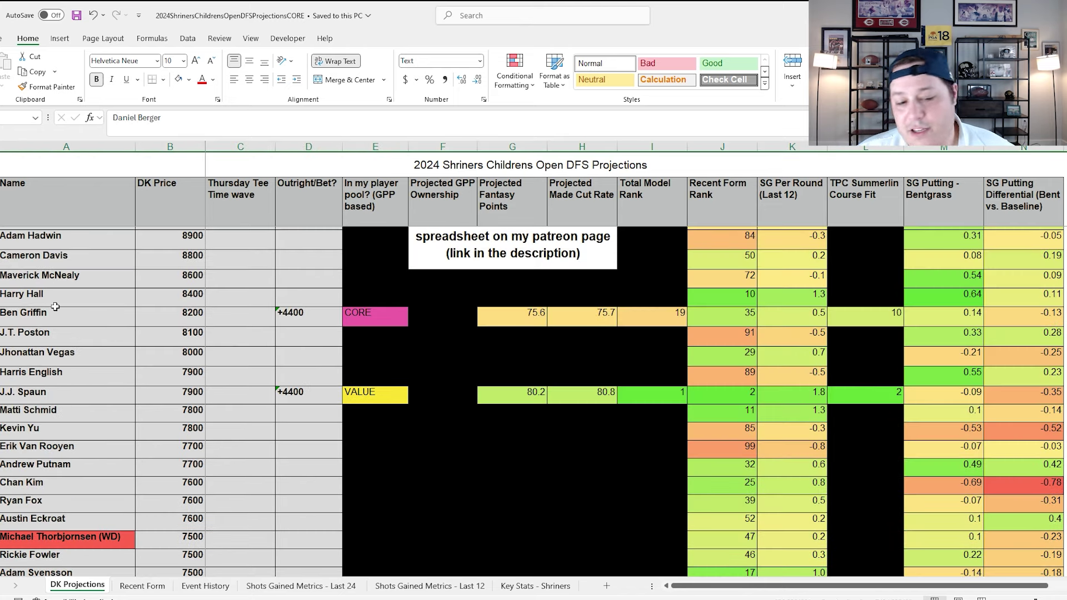
left_click(4, 317)
left_click(5, 395)
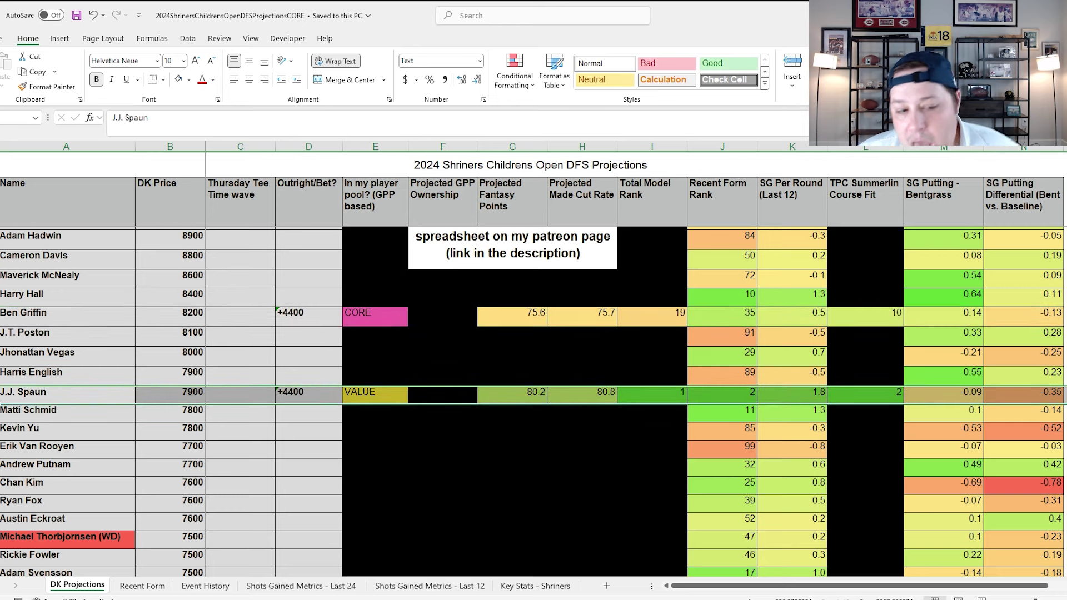
Step: Return to Daniel Berger's row, recheck his projected GPP ownership cell and leave his row highlighted
scroll(86, 419, "down", 9)
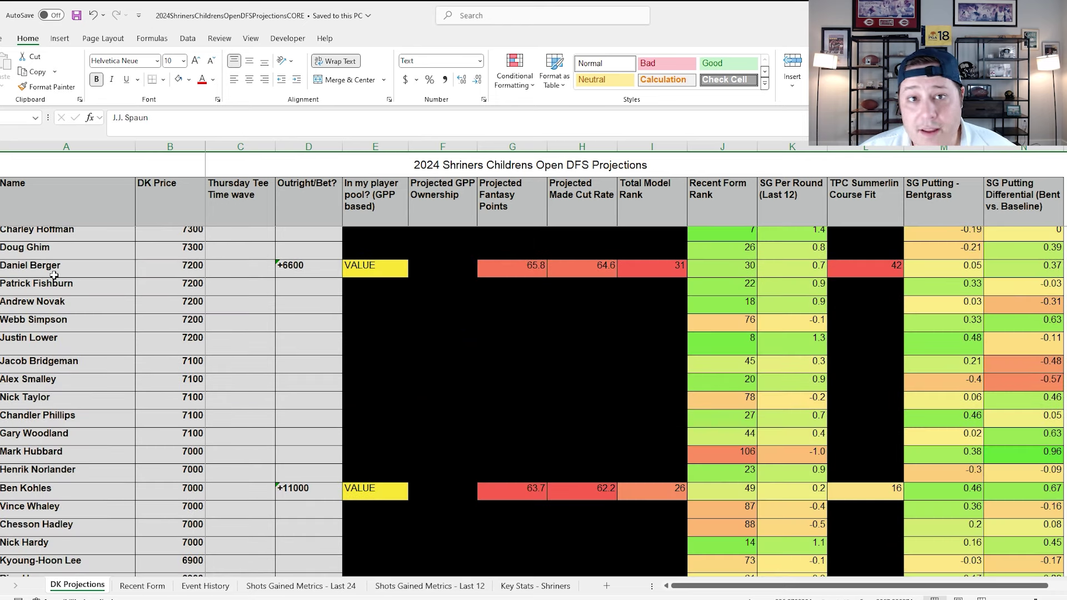
left_click(5, 268)
left_click(427, 269)
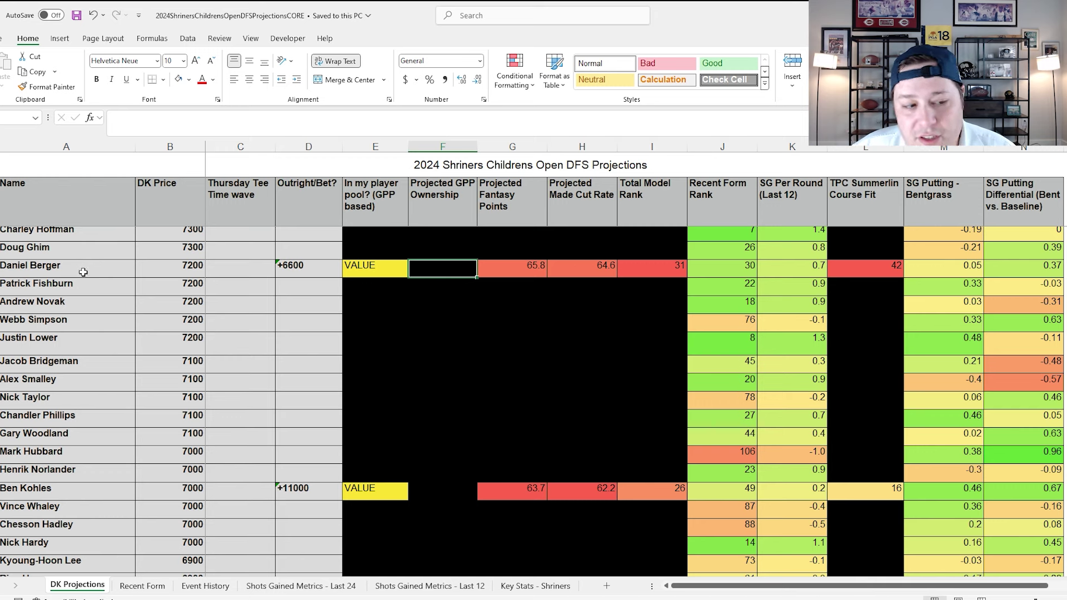
left_click(1, 269)
left_click(424, 267)
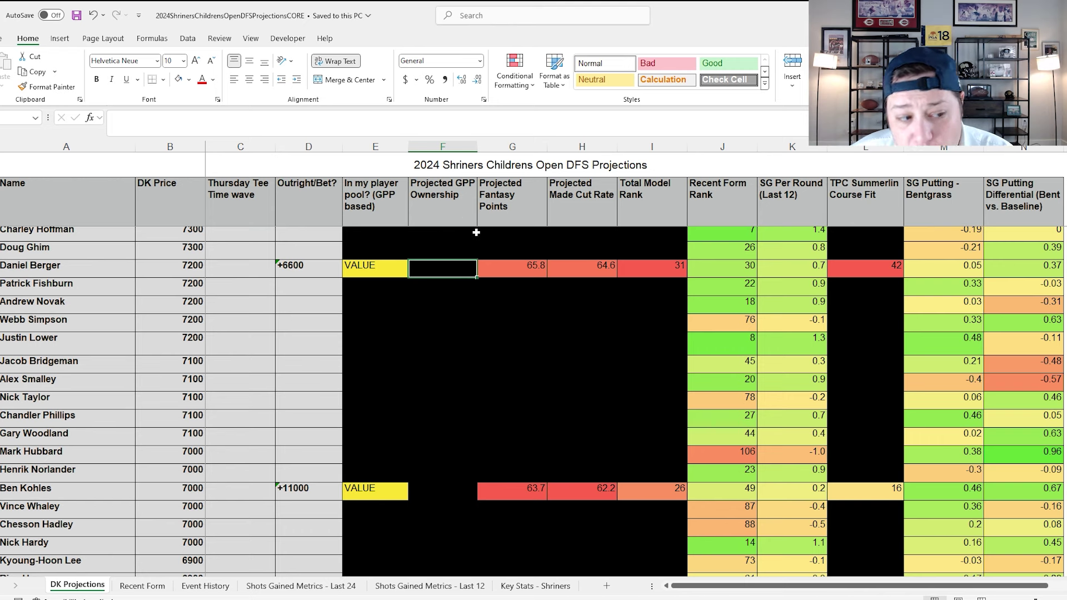
left_click(3, 266)
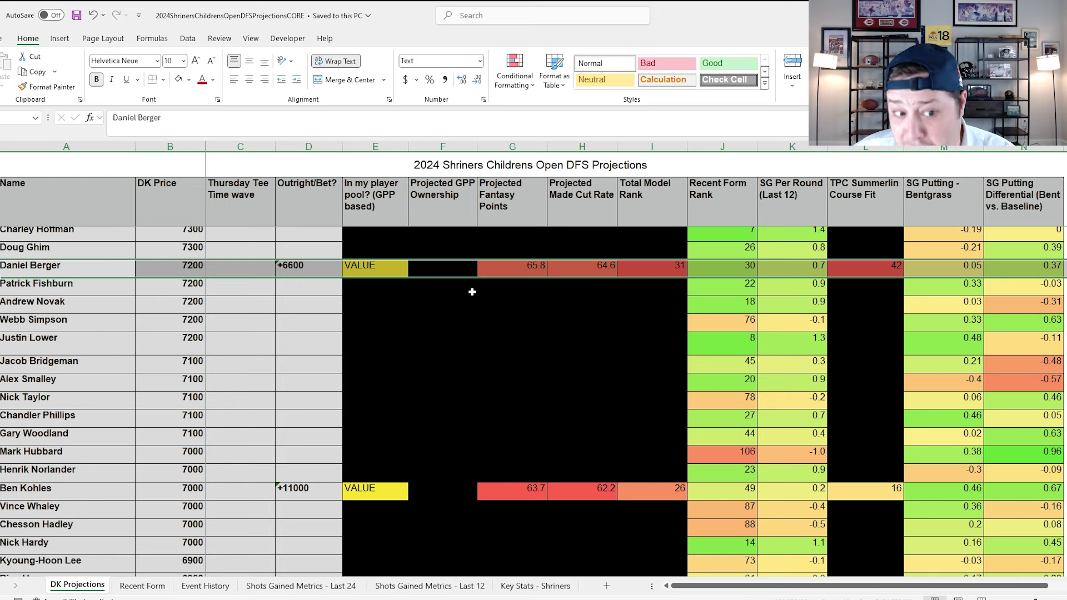
Step: Check Daniel Berger's projected GPP ownership and outright bet cells, and highlight his row
left_click(469, 271)
left_click(284, 267)
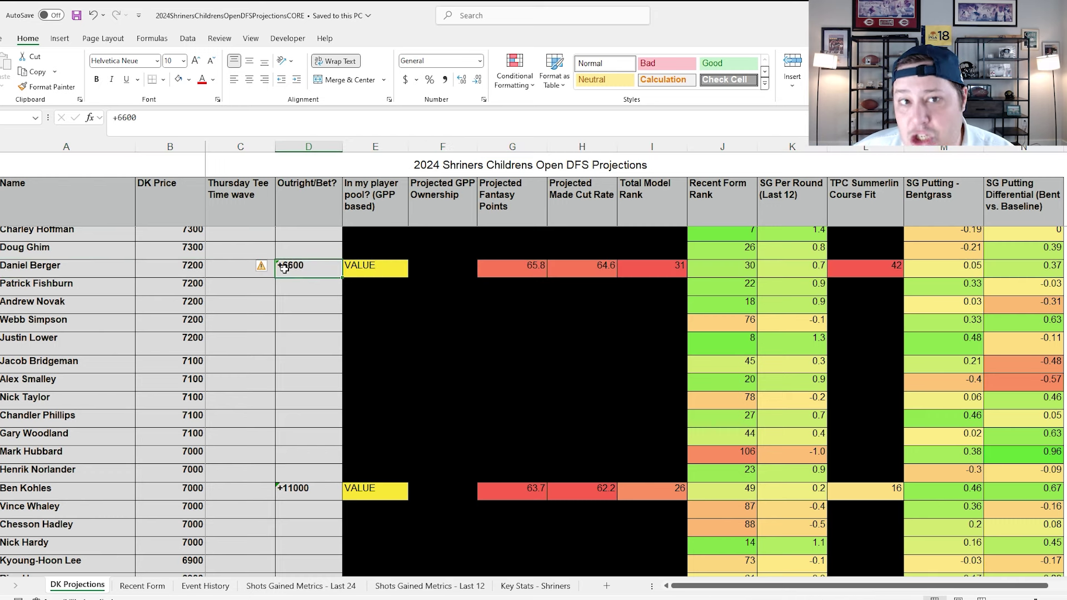
left_click(3, 265)
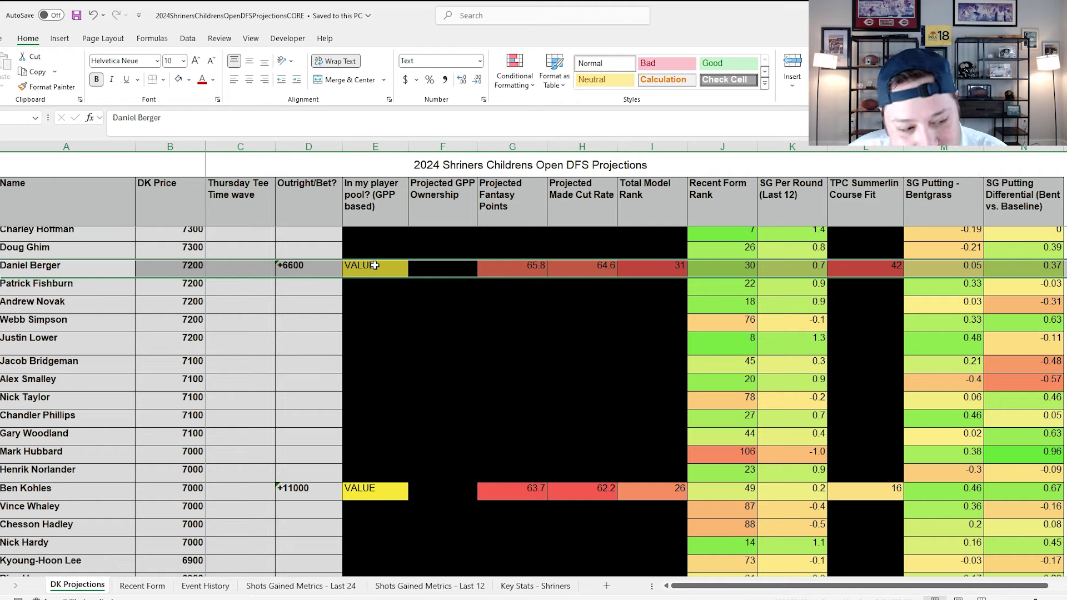
Step: Find Ben Kohles in the projections, check his projected GPP ownership and outright bet cells, and highlight his row
scroll(376, 266, "down", 3)
left_click(410, 327)
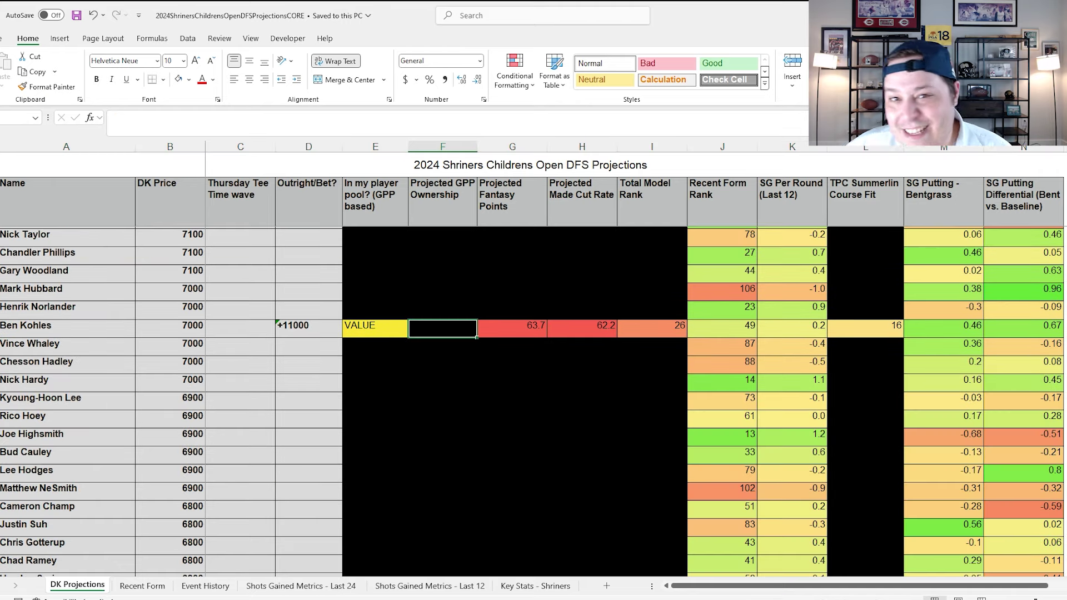
left_click(2, 327)
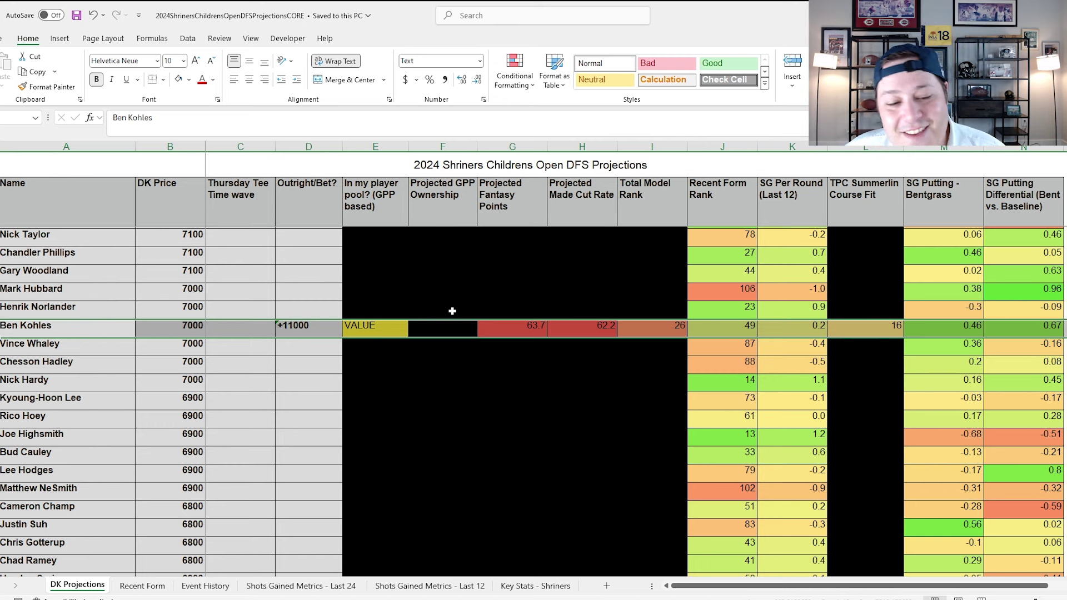
left_click(447, 328)
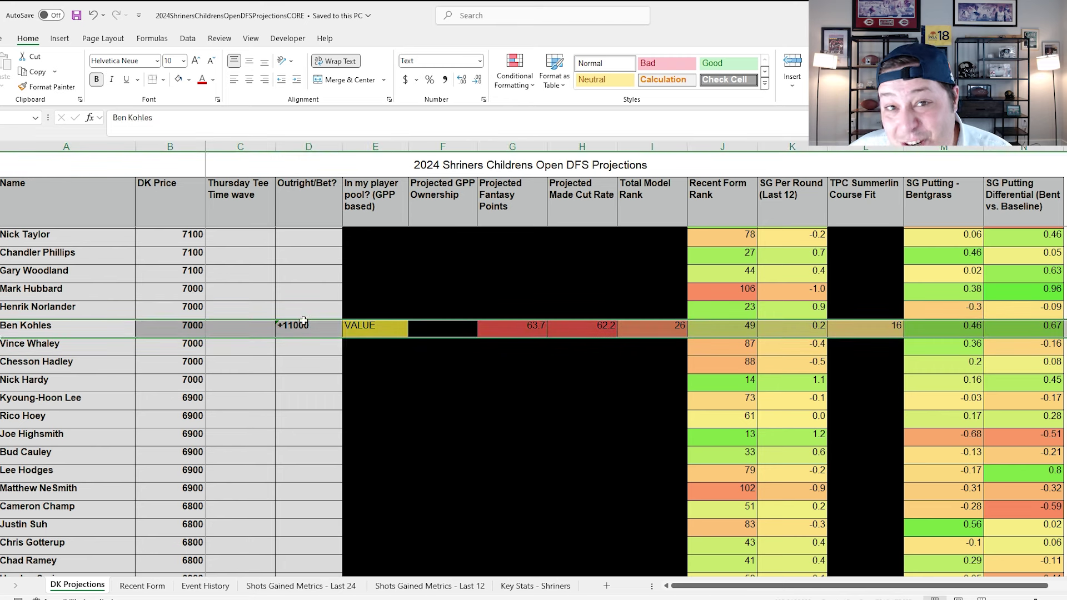
left_click(319, 328)
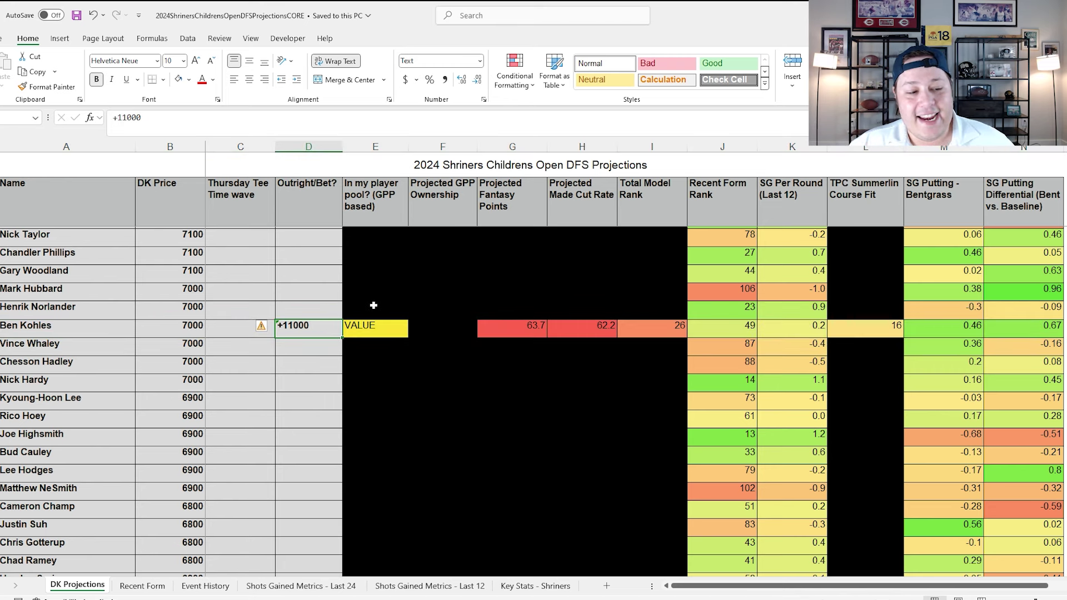
left_click(1, 332)
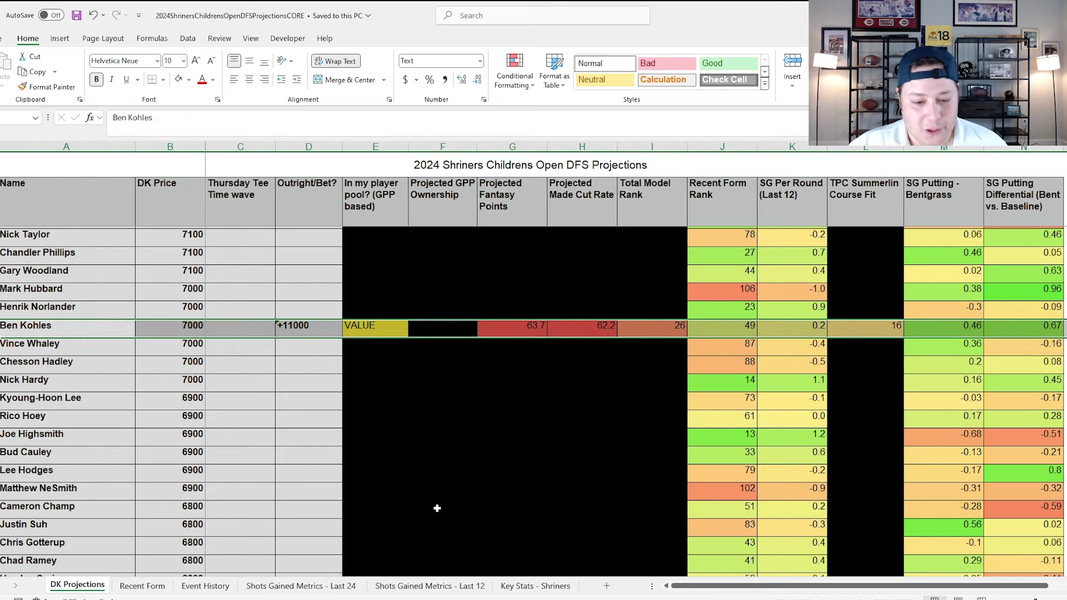
Step: Find Ben Kohles in the Shots Gained Metrics - Last 12 sheet, check his SG OTT cell and highlight his row
left_click(409, 581)
scroll(377, 418, "down", 3)
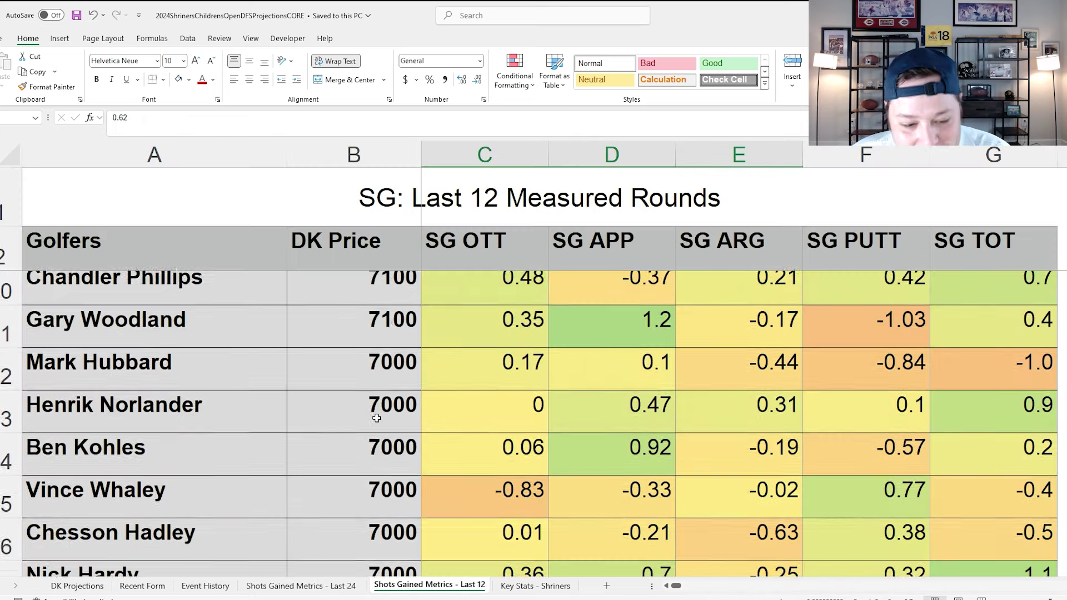
scroll(376, 418, "down", 1)
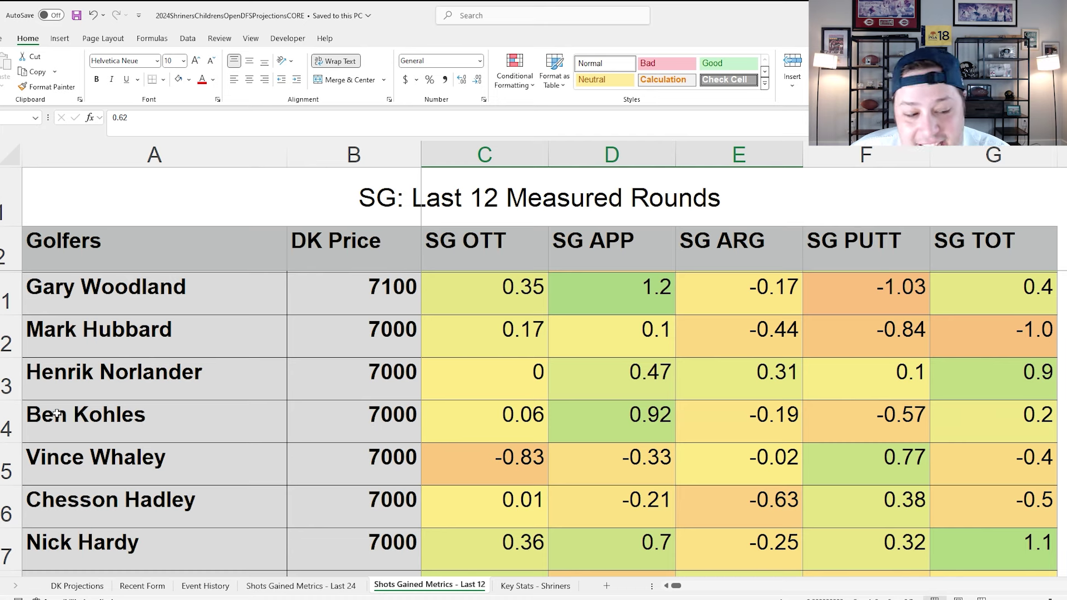
left_click(10, 421)
left_click(459, 424)
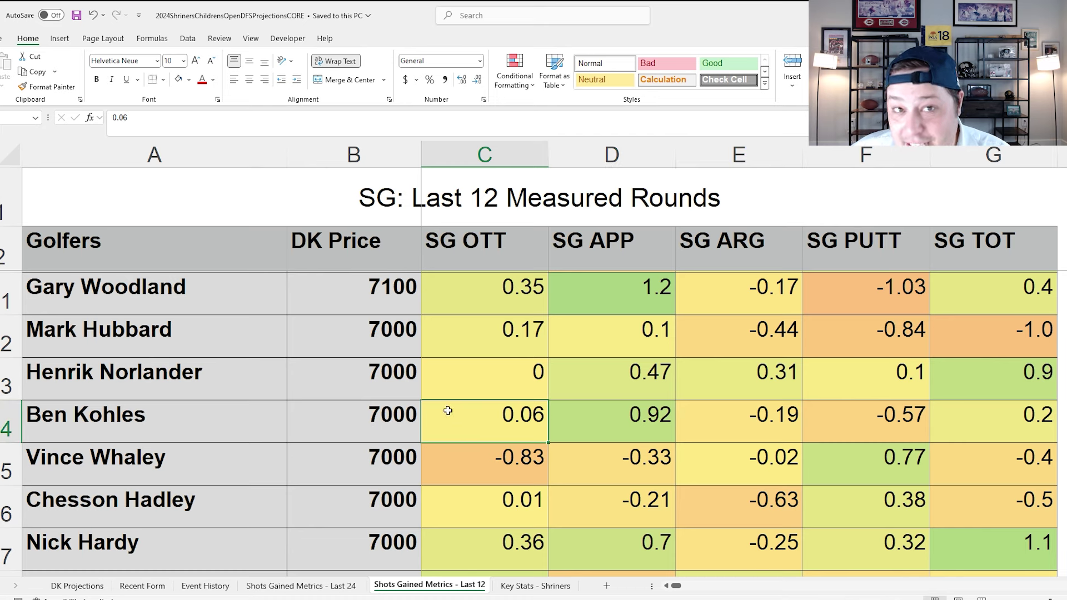
left_click(7, 412)
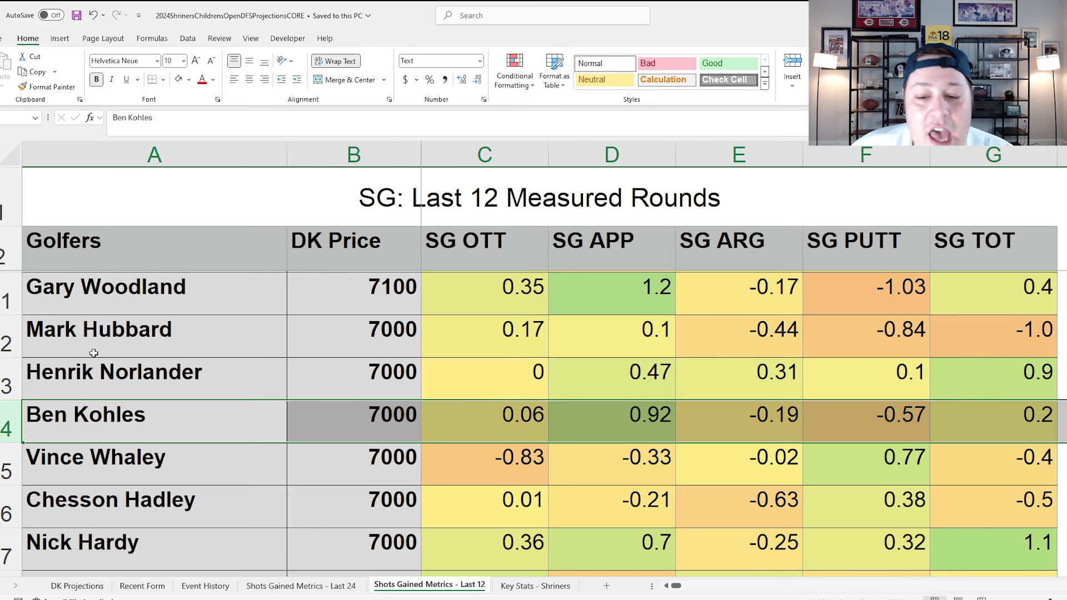
Step: Examine Ben Kohles's SG APP, SG ARG and SG PUTT cells over the last 12 measured rounds
left_click(595, 418)
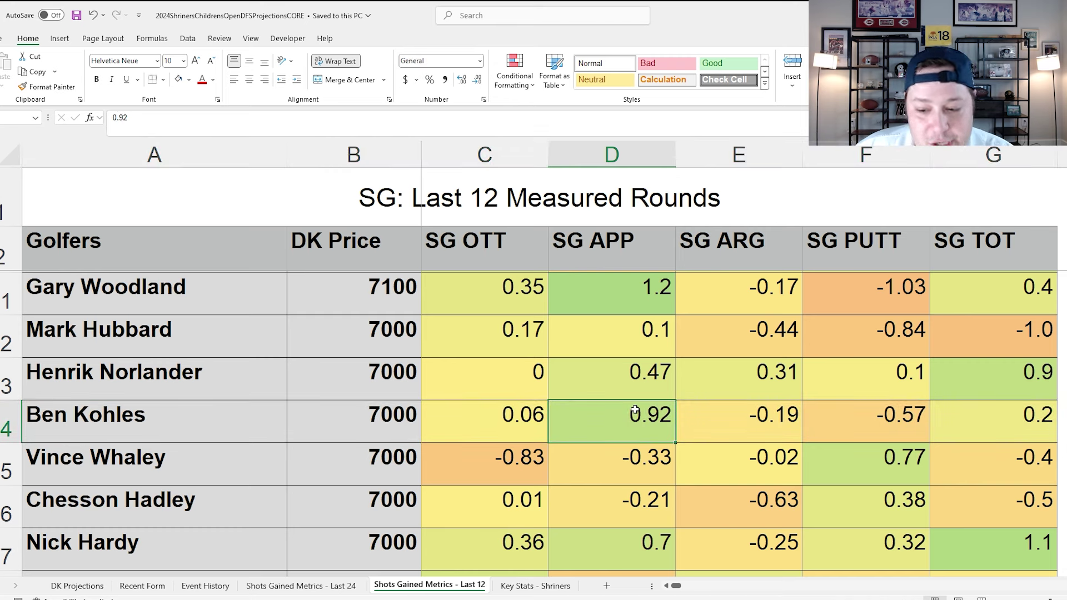
left_click_drag(740, 424, 855, 417)
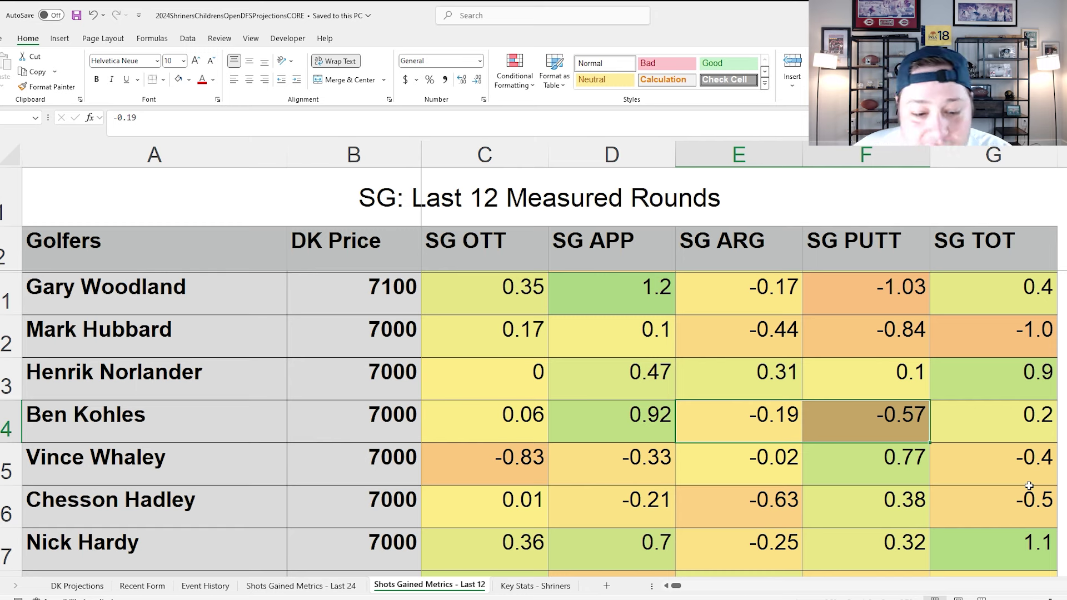
left_click(10, 421)
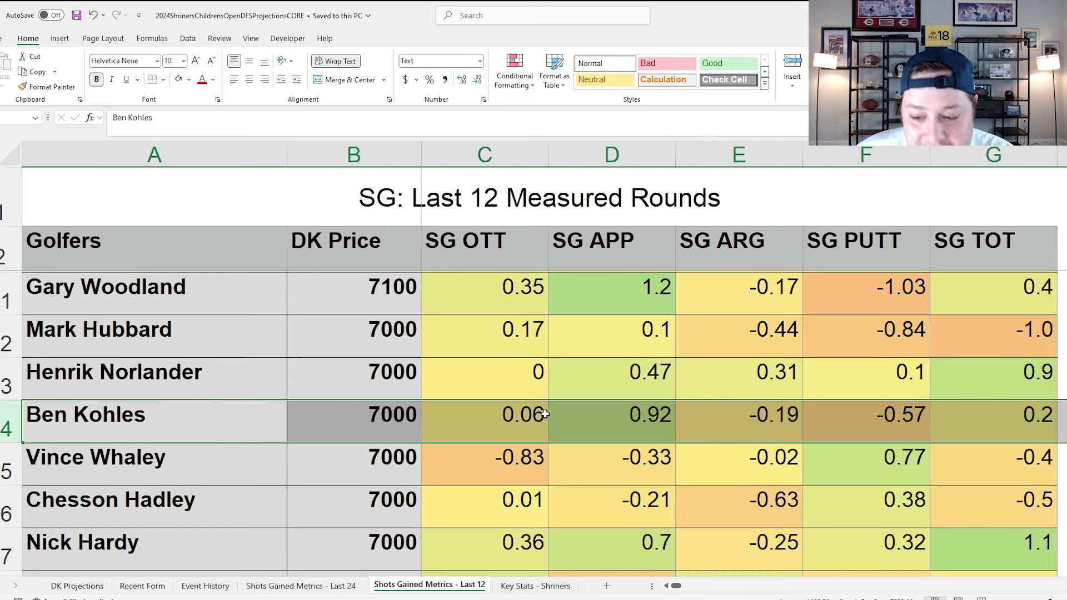
left_click(900, 416)
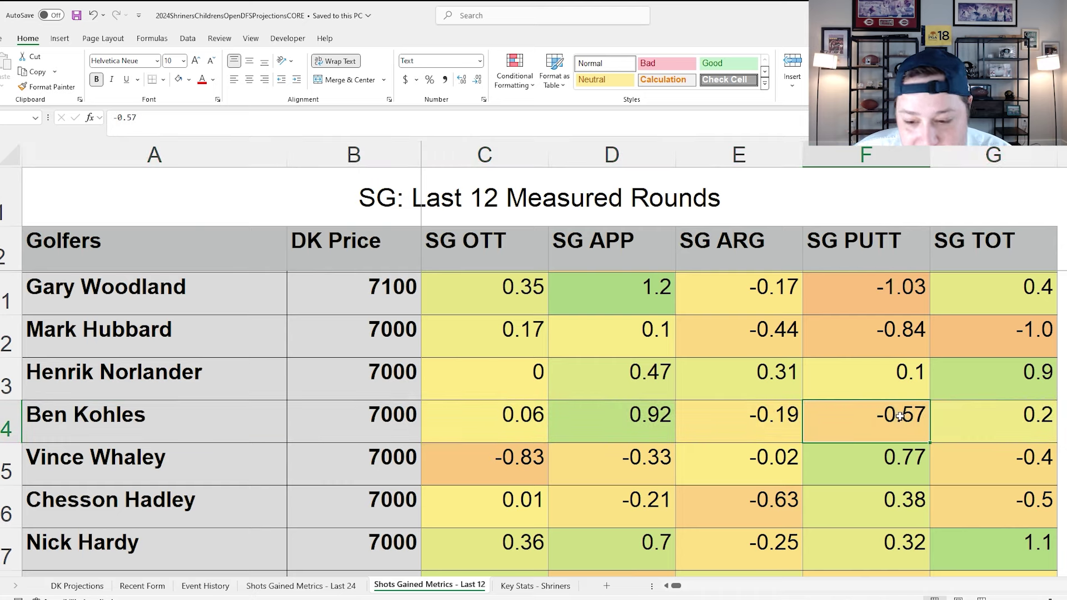
Step: Return to the DK Projections sheet and check Ben Kohles's bentgrass putting and putting differential cells
left_click(57, 580)
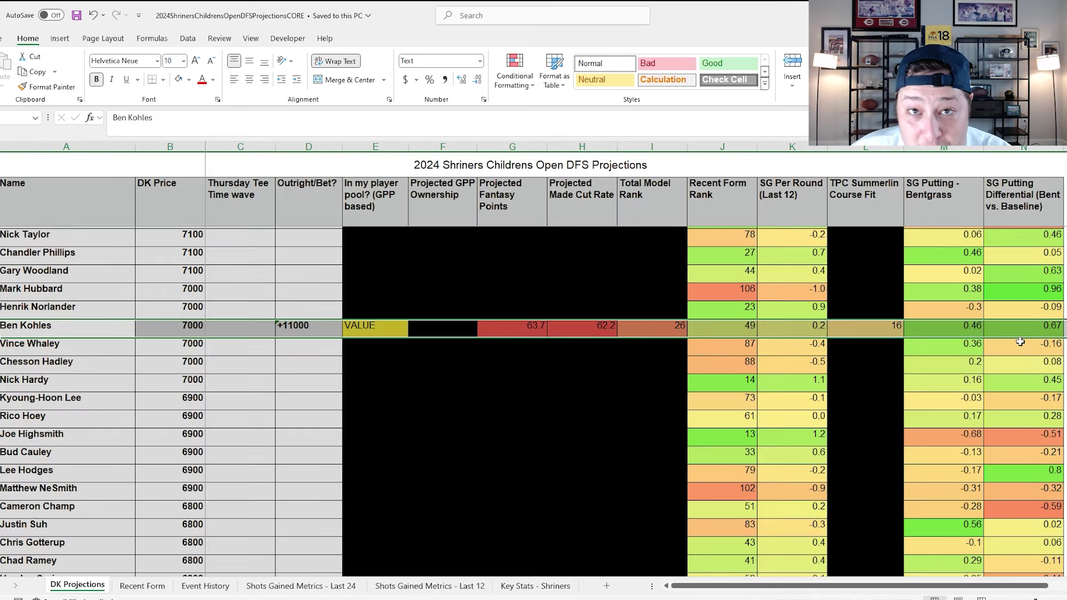
left_click(952, 328)
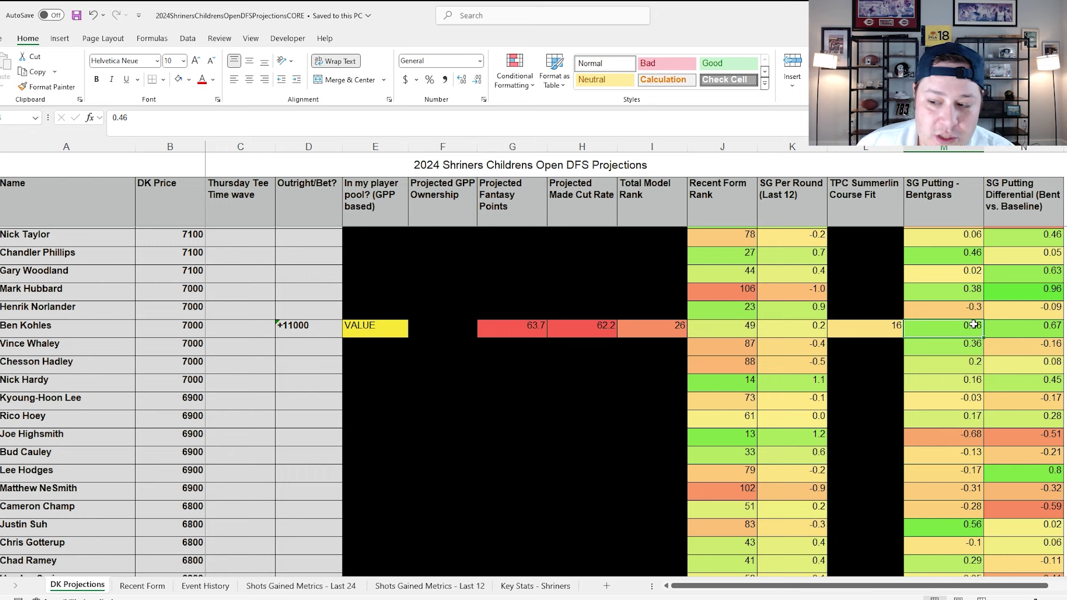
left_click(1028, 328)
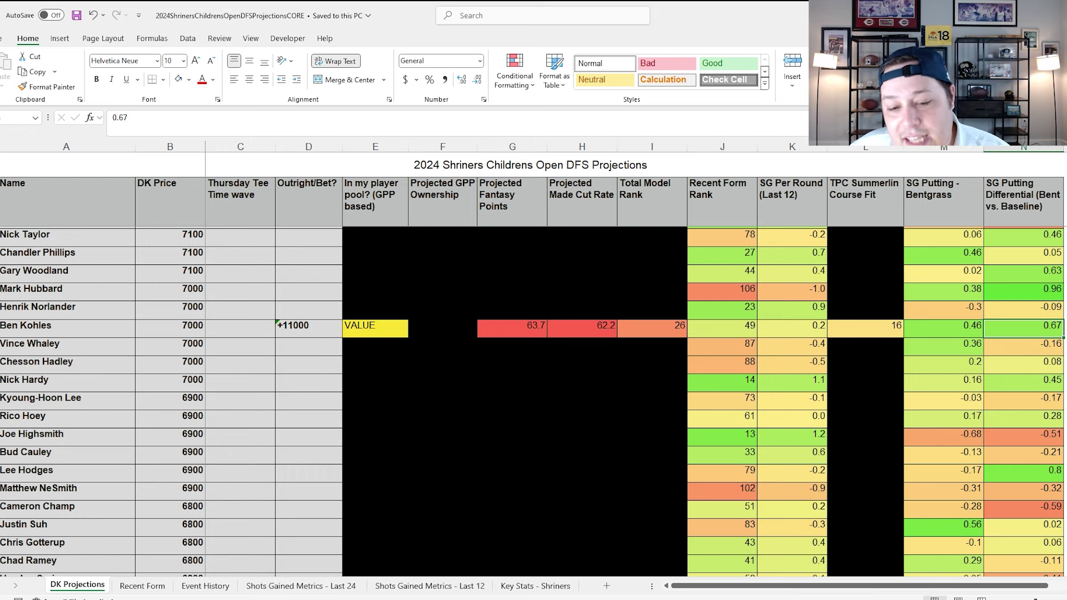
Step: Revisit Ben Kohles's row in the Shots Gained Metrics - Last 12 sheet, and highlight his row back in DK Projections
left_click(429, 585)
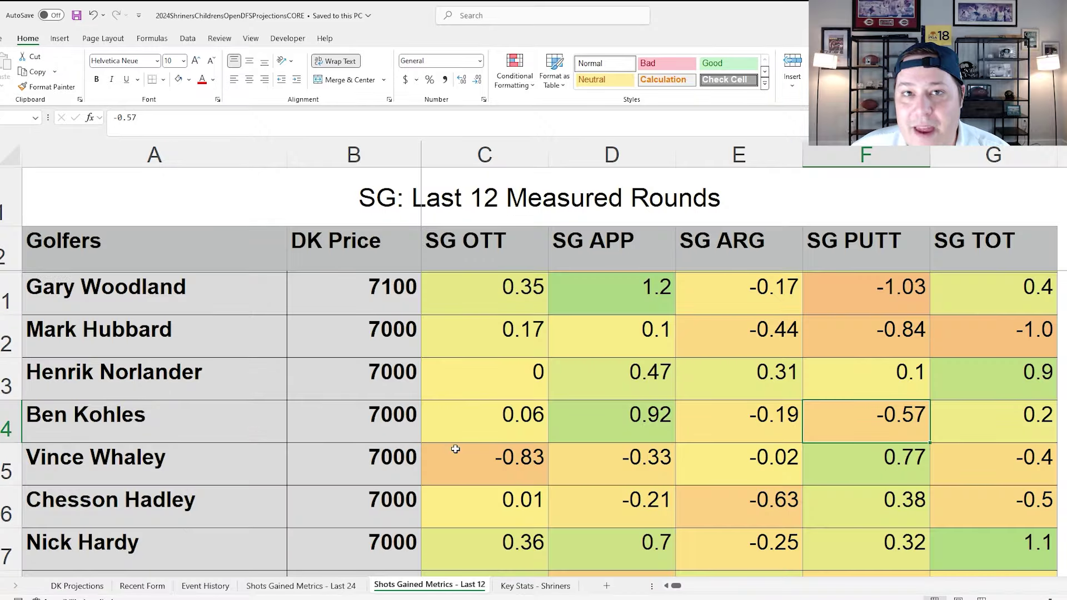
left_click(6, 421)
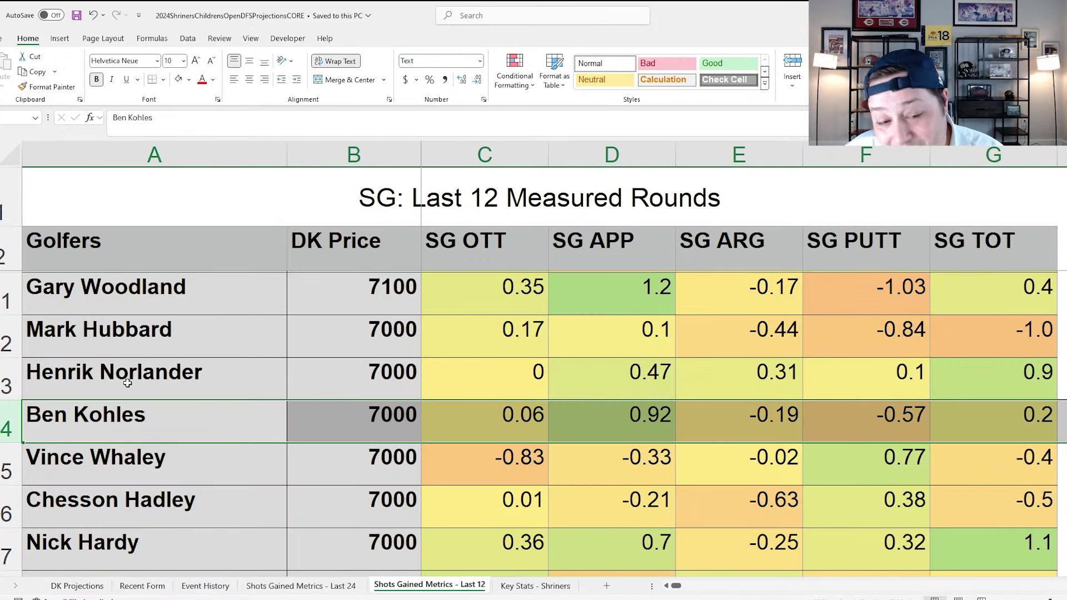
left_click(84, 582)
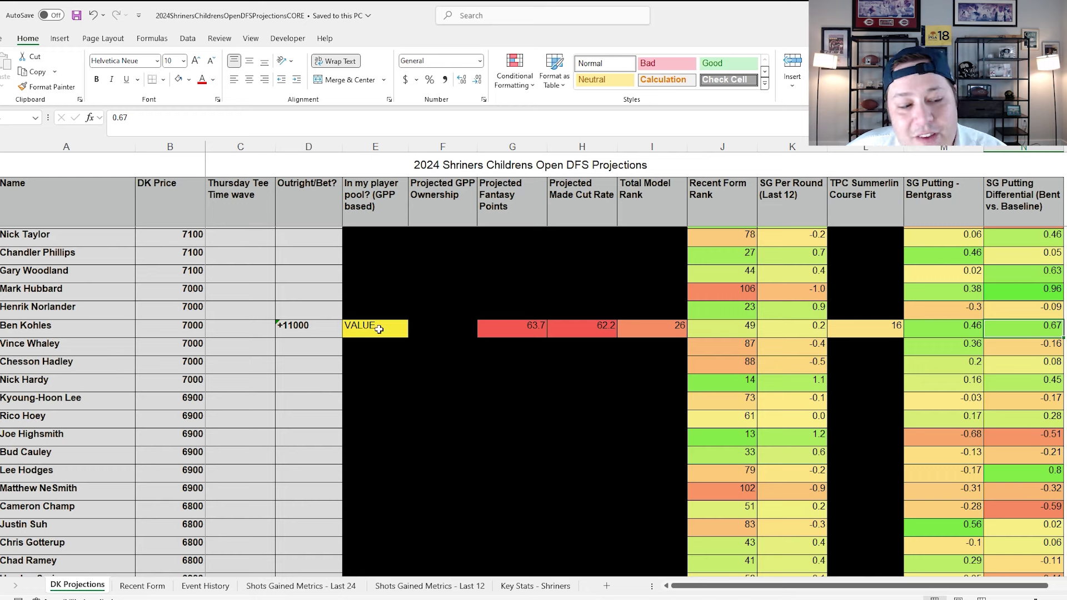
left_click(325, 314)
left_click(2, 328)
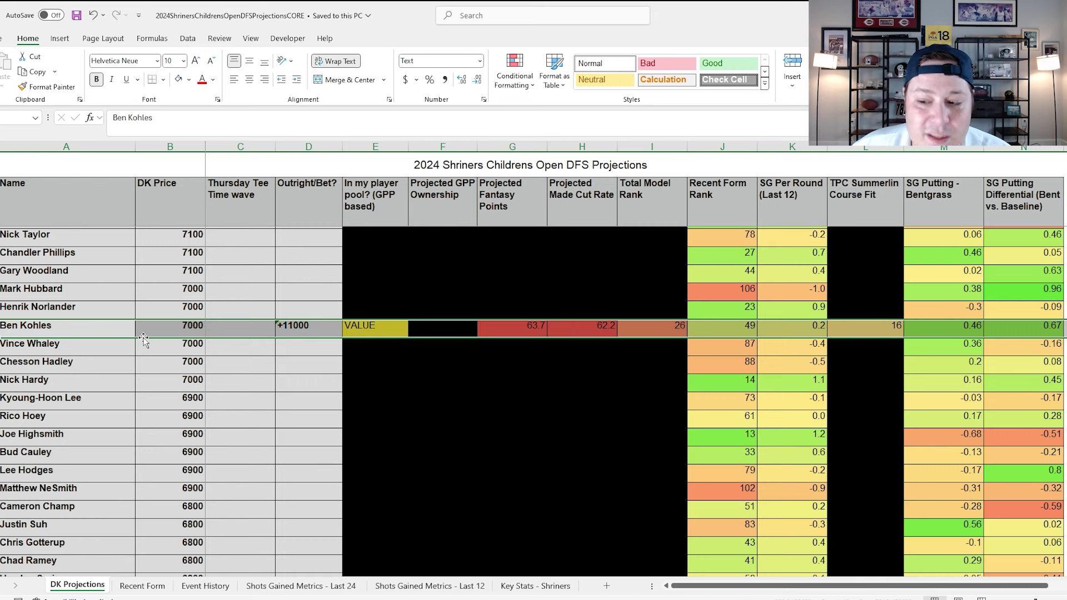
Step: Recheck Ben Kohles's bentgrass putting and projected GPP ownership cells, and leave his row highlighted
left_click(957, 332)
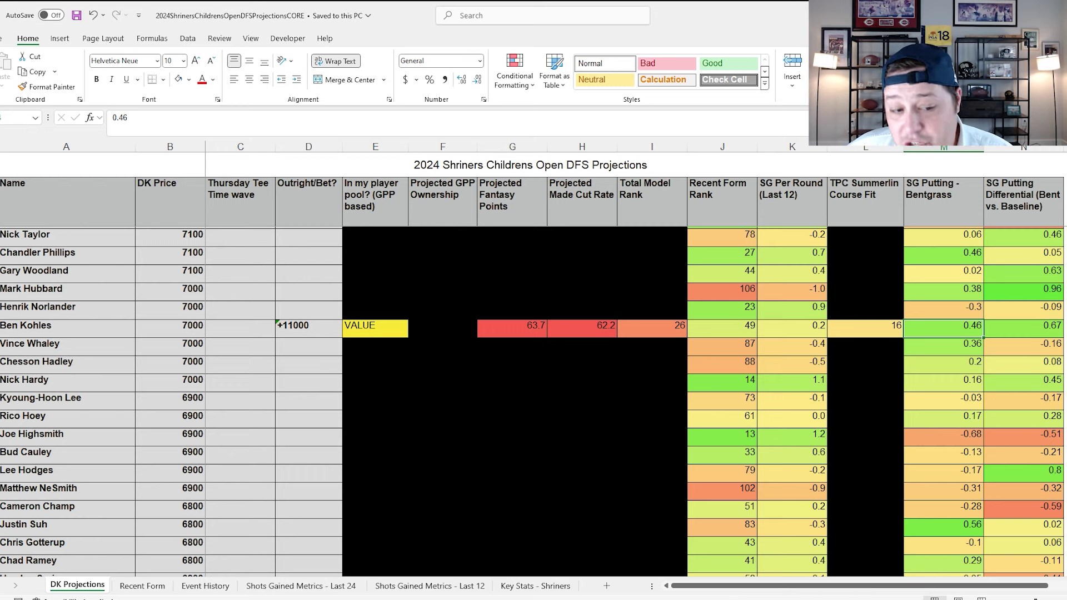
left_click(2, 327)
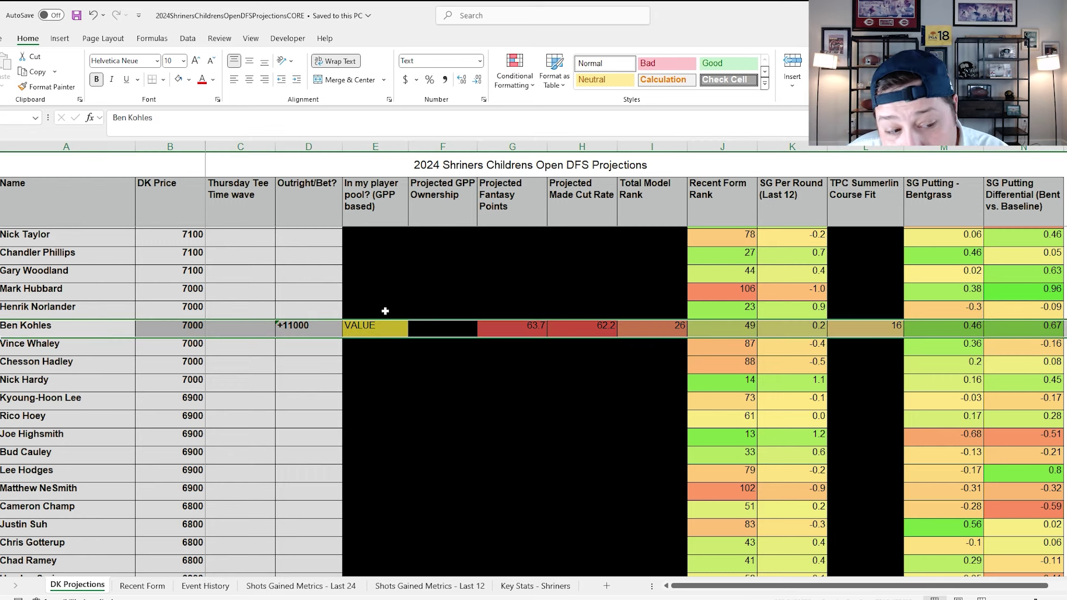
left_click(428, 332)
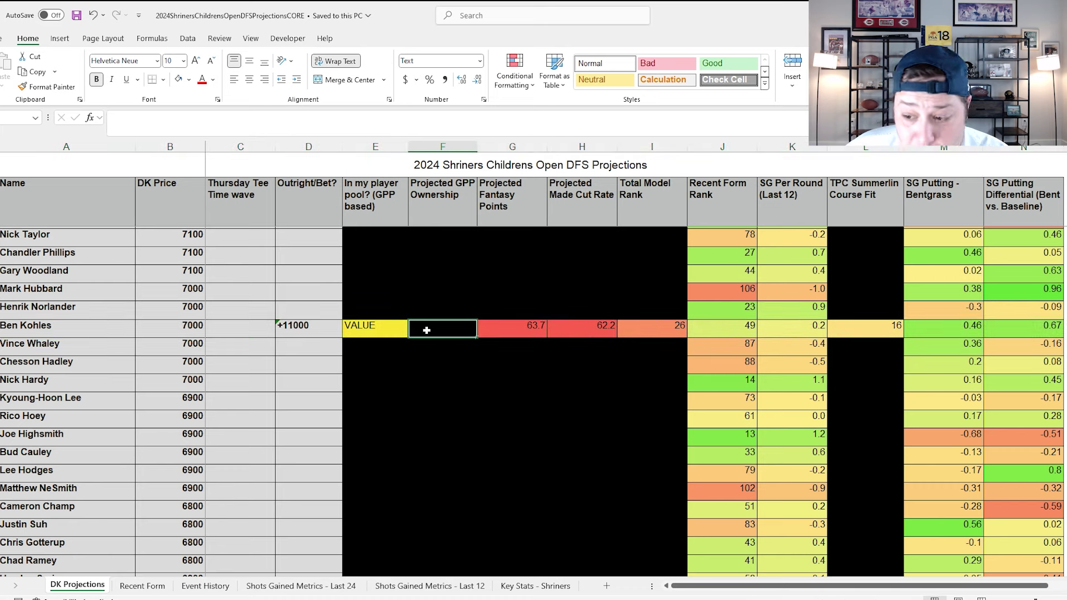
left_click(2, 328)
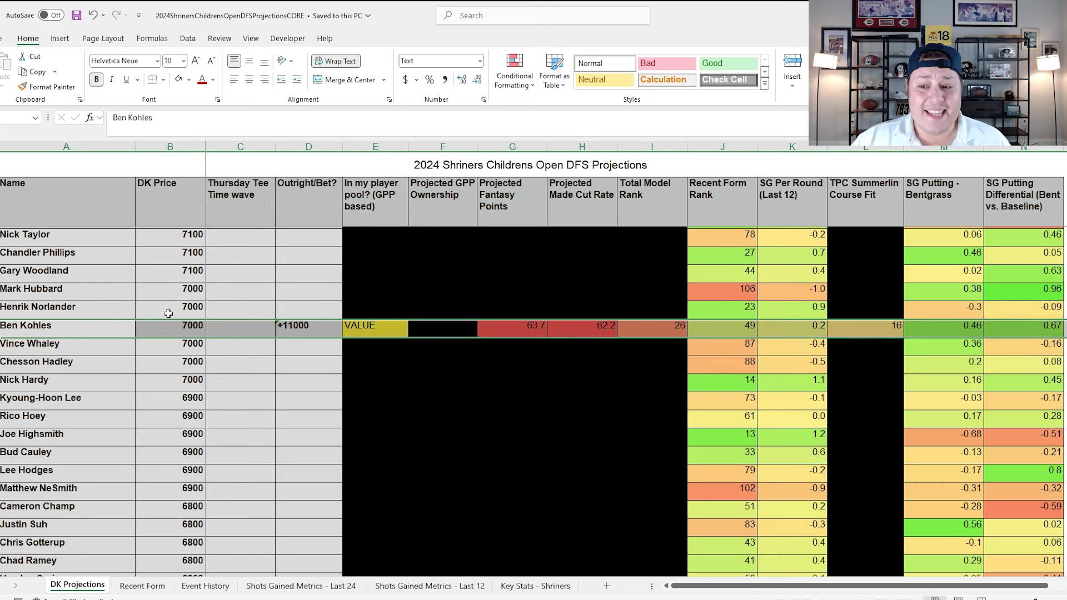
Step: Check Ben Kohles's bentgrass putting cell against his DK price, and highlight his full row again
left_click(954, 332)
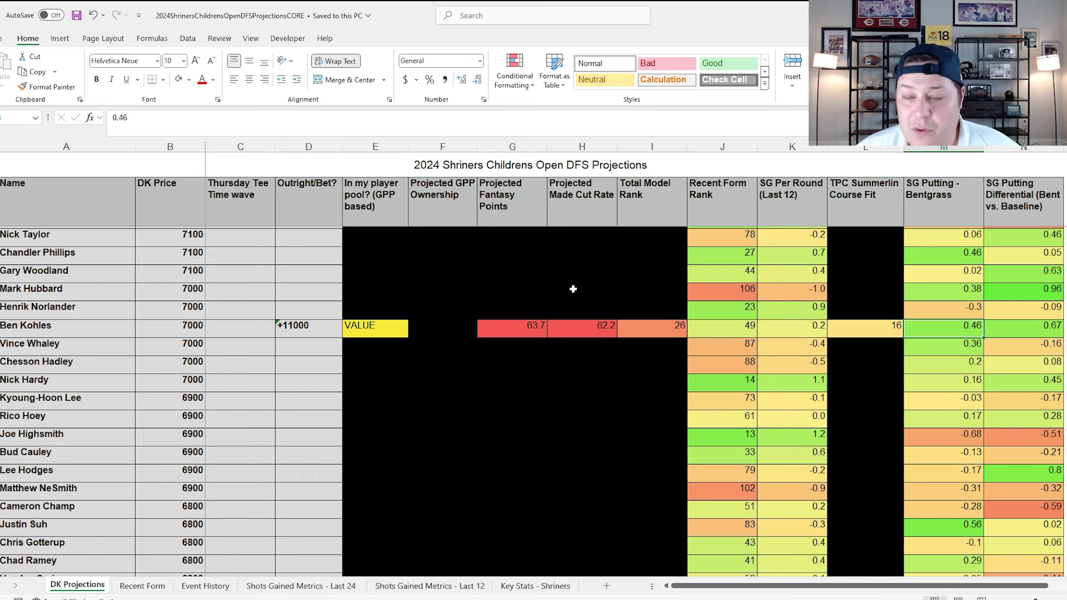
left_click(2, 328)
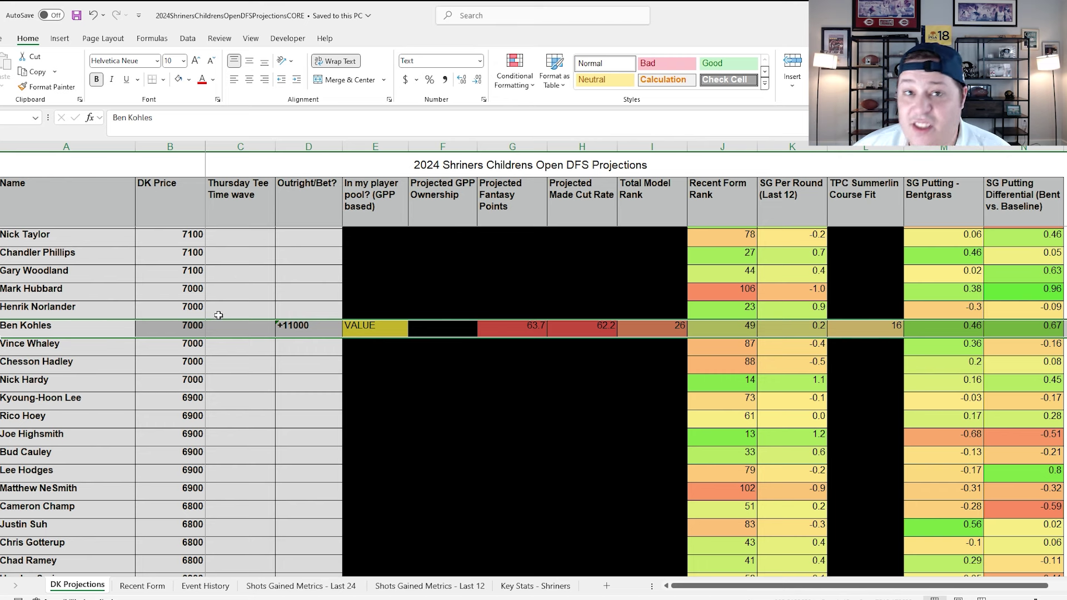
left_click(178, 326)
left_click(2, 328)
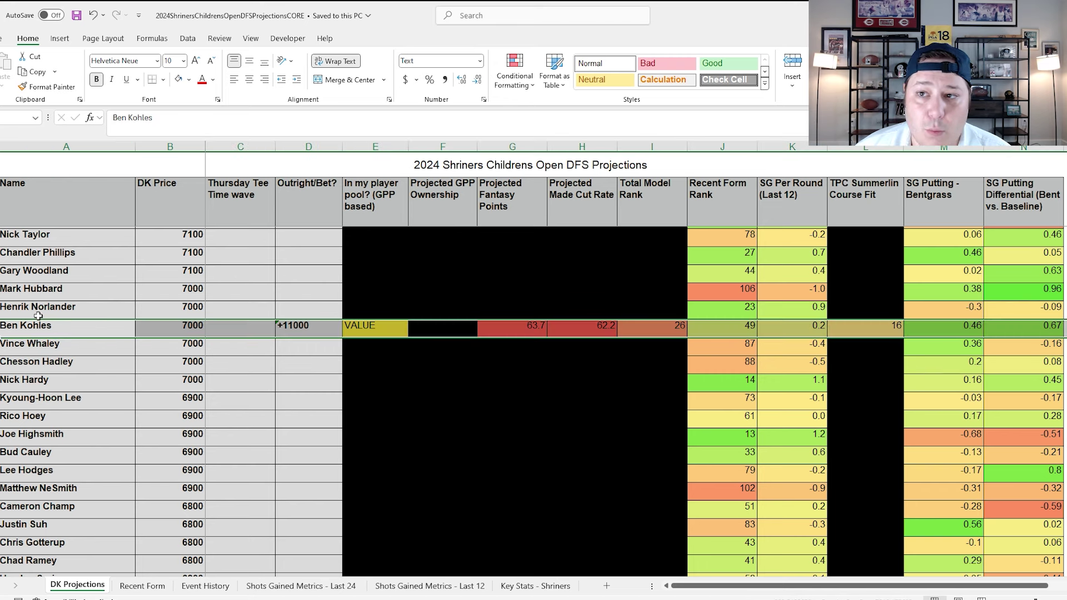